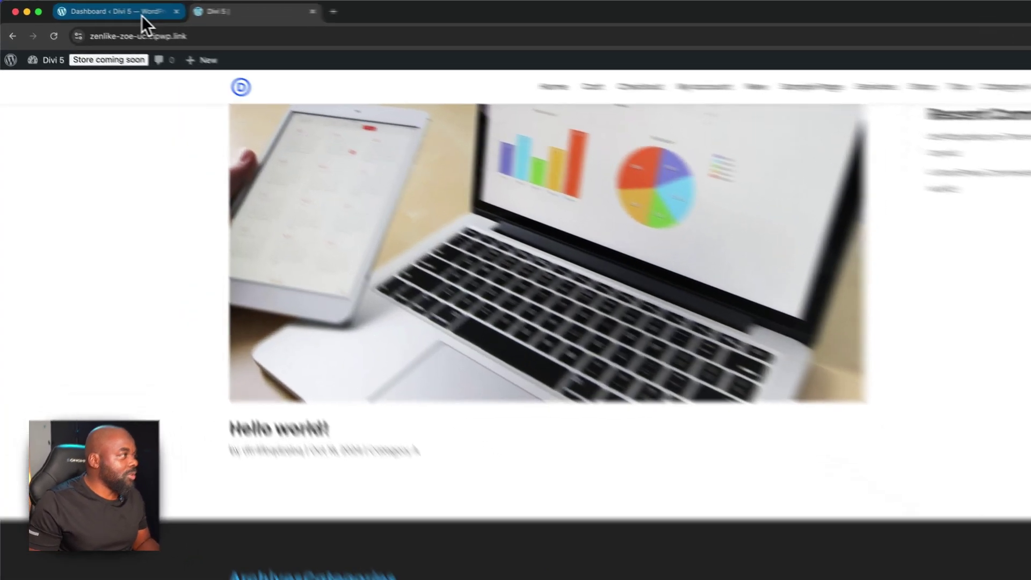
Return to the Divi site's WordPress admin dashboard from its browser tab
left_click(112, 11)
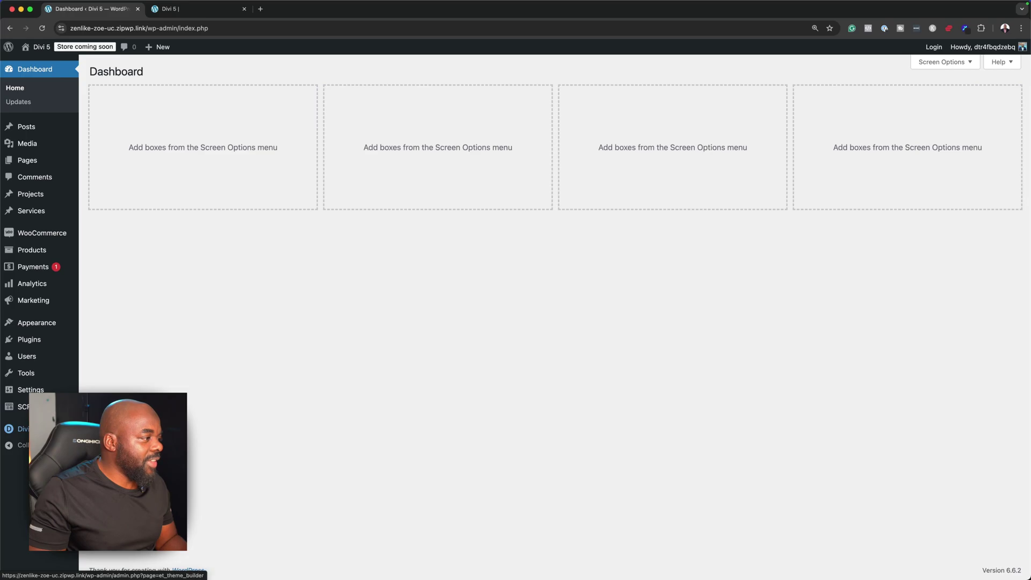
In the Divi Theme Builder, build a new Global Footer for the Default Website Template
left_click(102, 475)
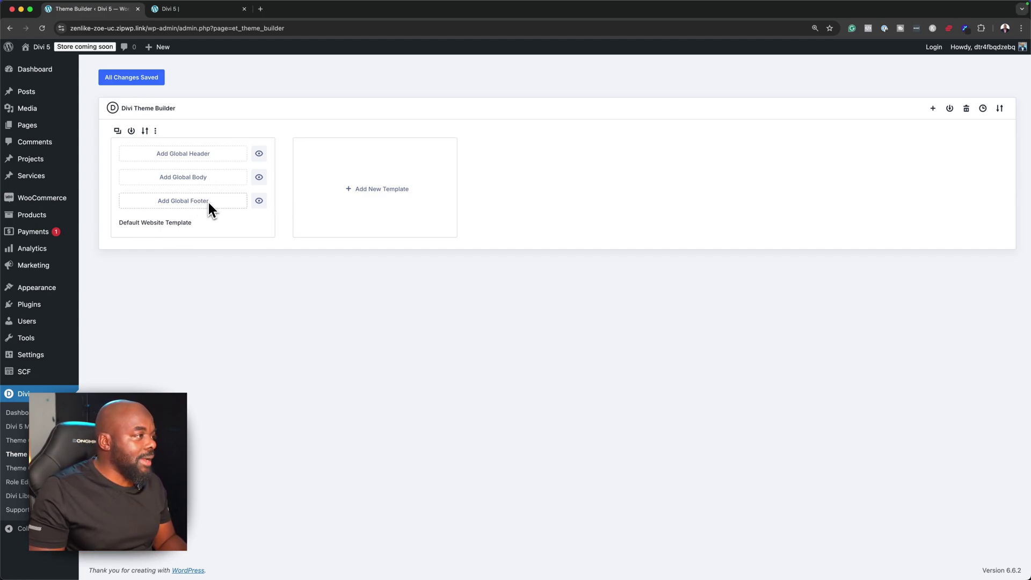
left_click(209, 202)
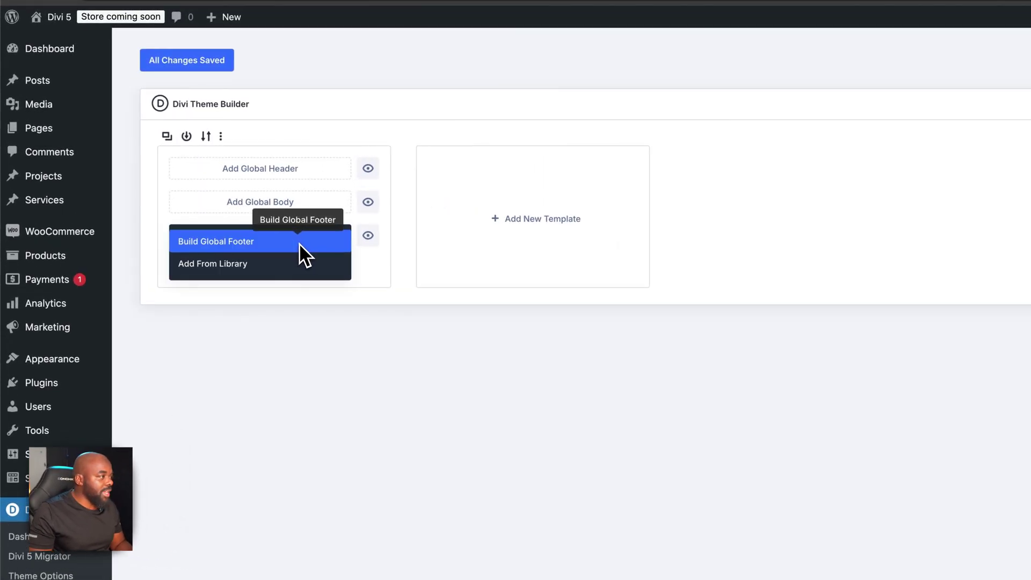
left_click(299, 242)
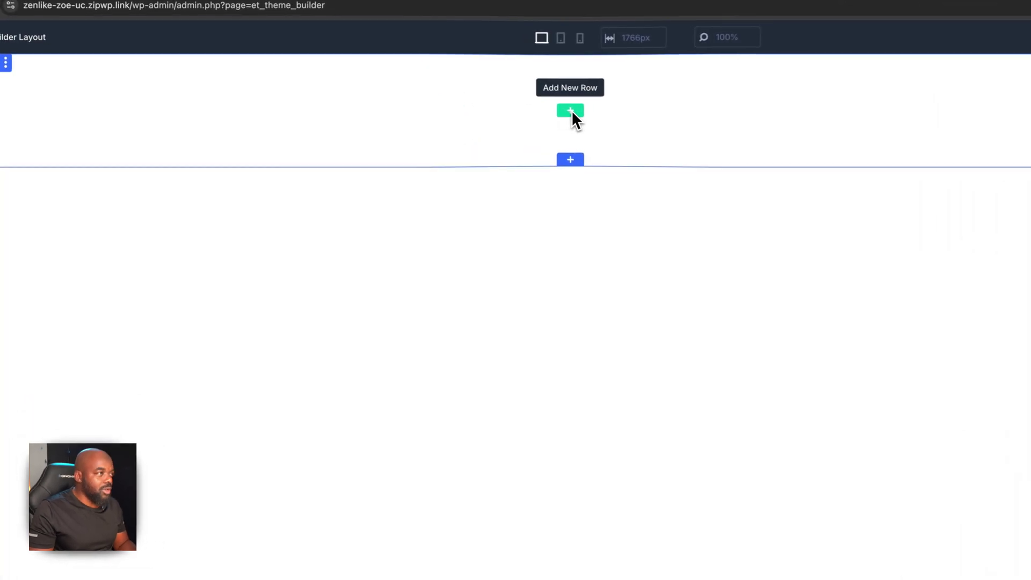
Insert a one-column row holding a Blurb module into the footer section
left_click(571, 111)
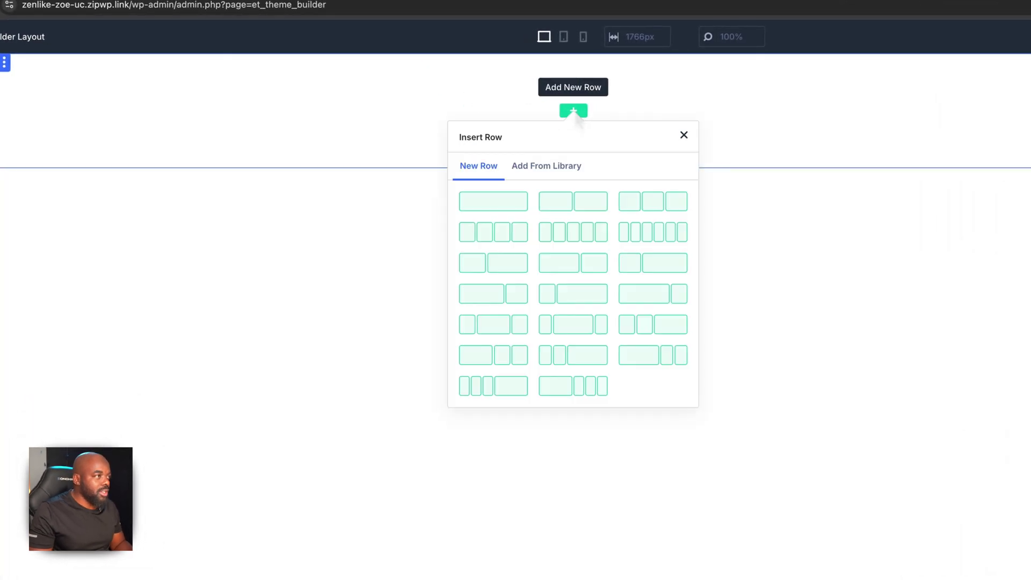
left_click(504, 205)
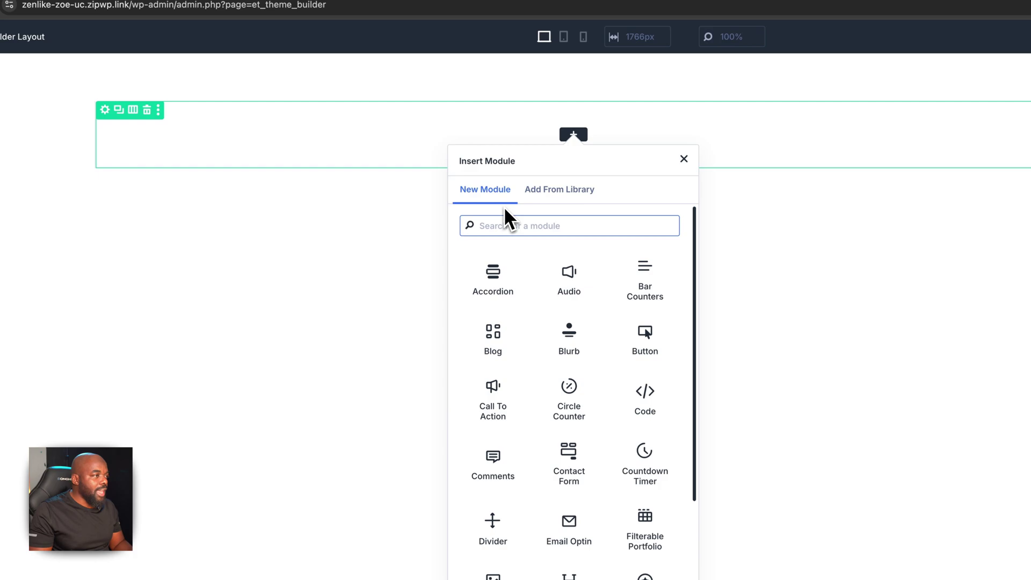
left_click(575, 353)
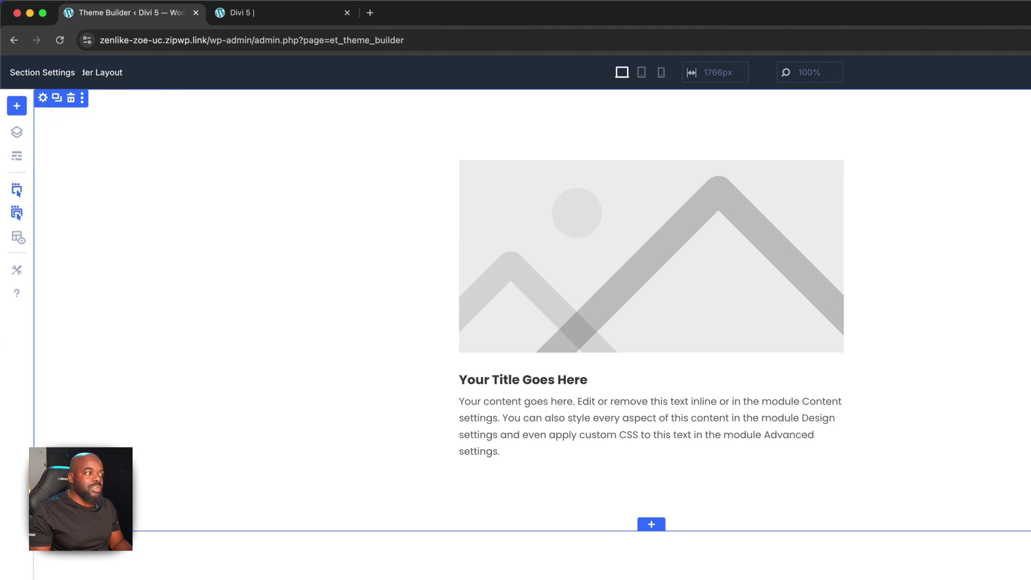
Set the footer section's background colour to near-black #0c0c0c
left_click(43, 97)
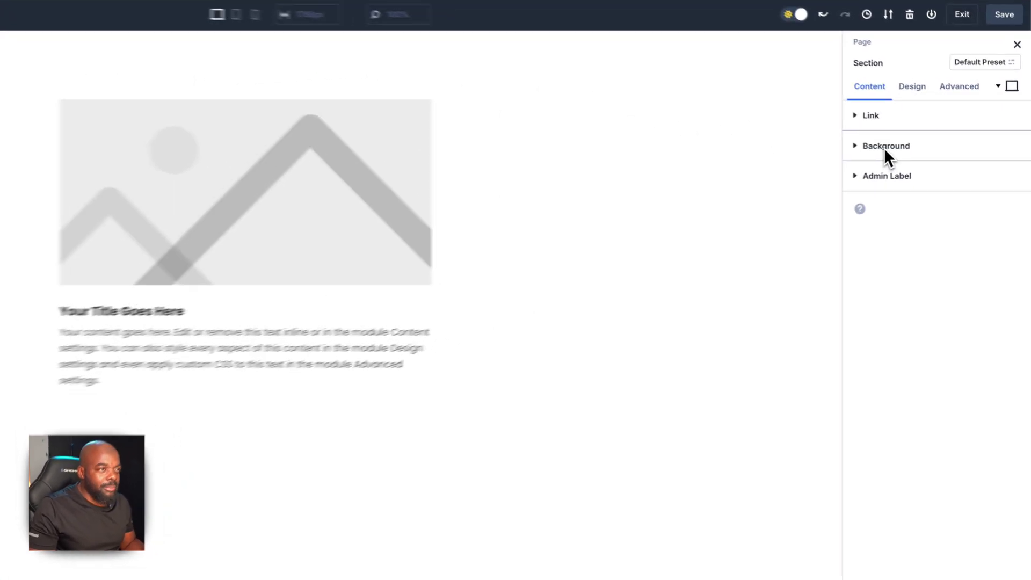
left_click(914, 149)
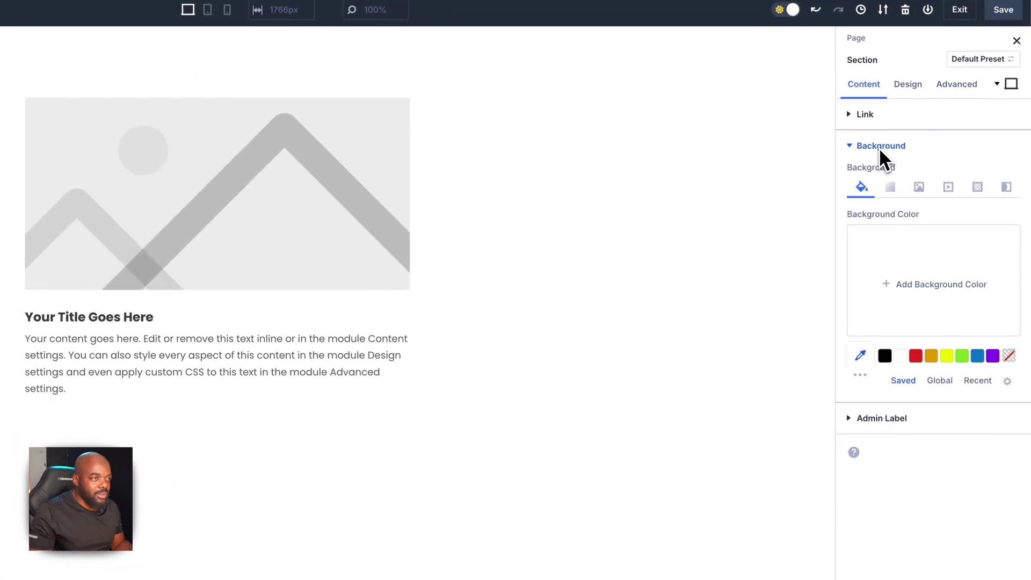
left_click(884, 354)
left_click(855, 320)
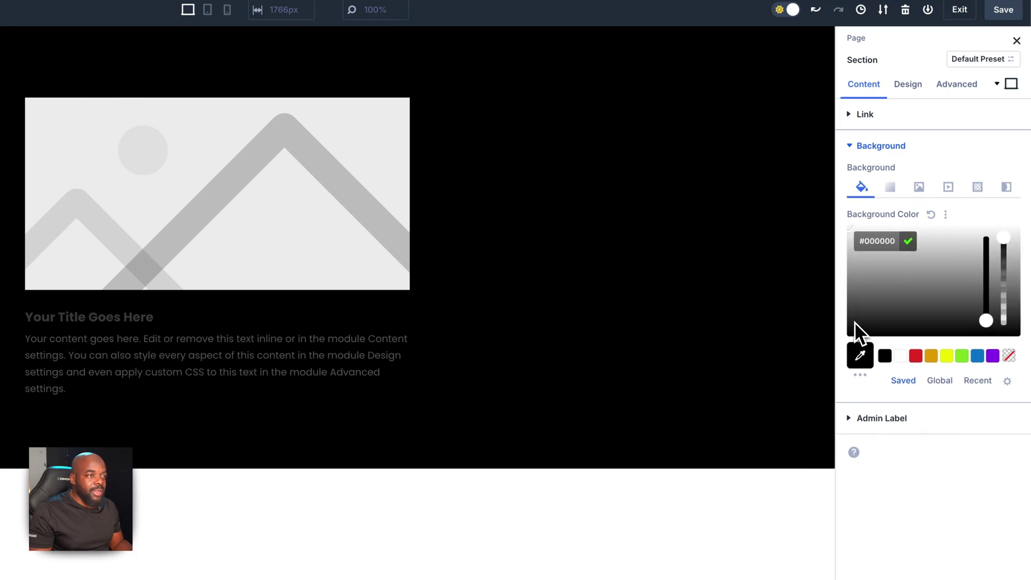
left_click(856, 319)
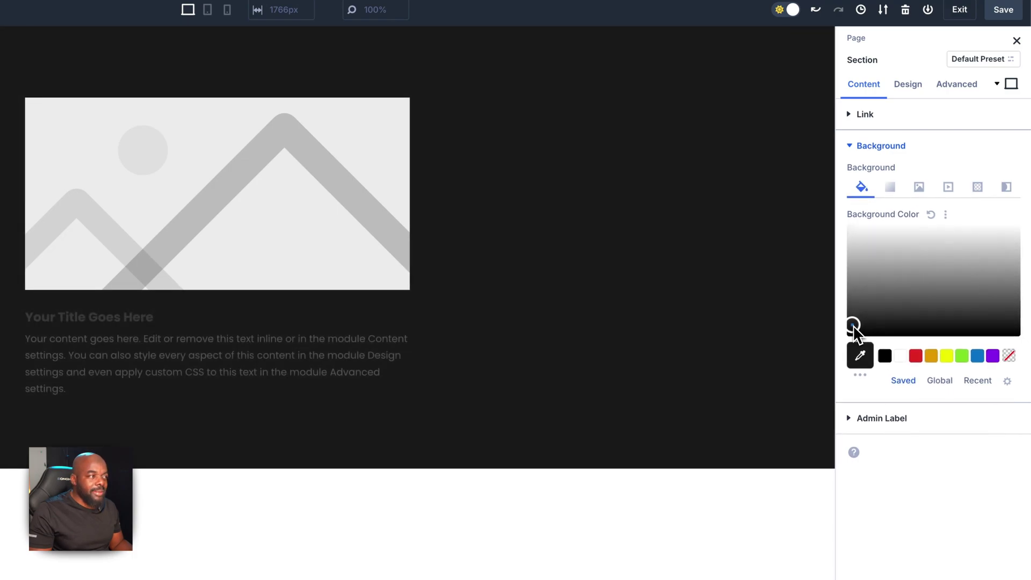
left_click_drag(855, 320, 849, 329)
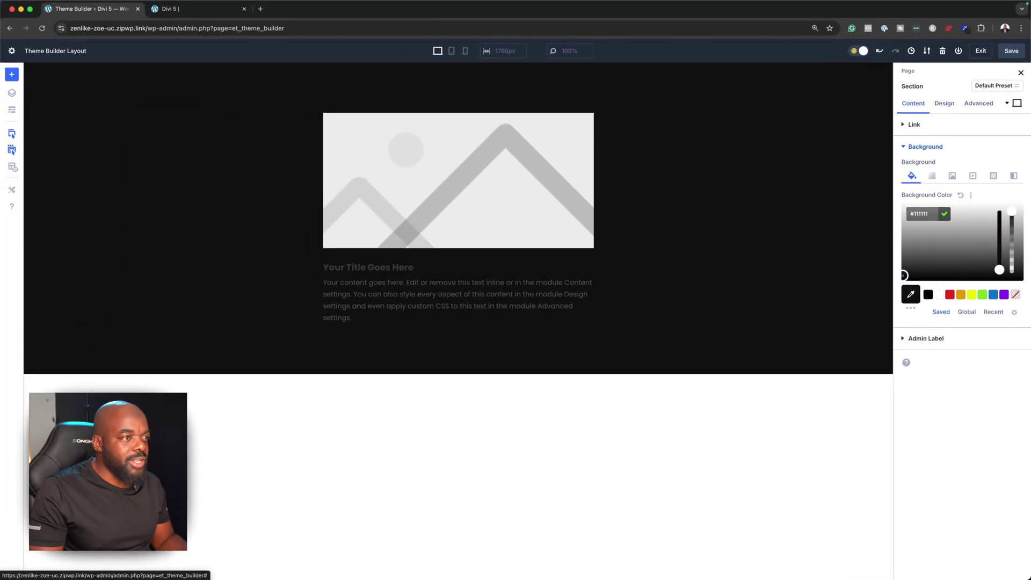
left_click_drag(904, 277, 904, 277)
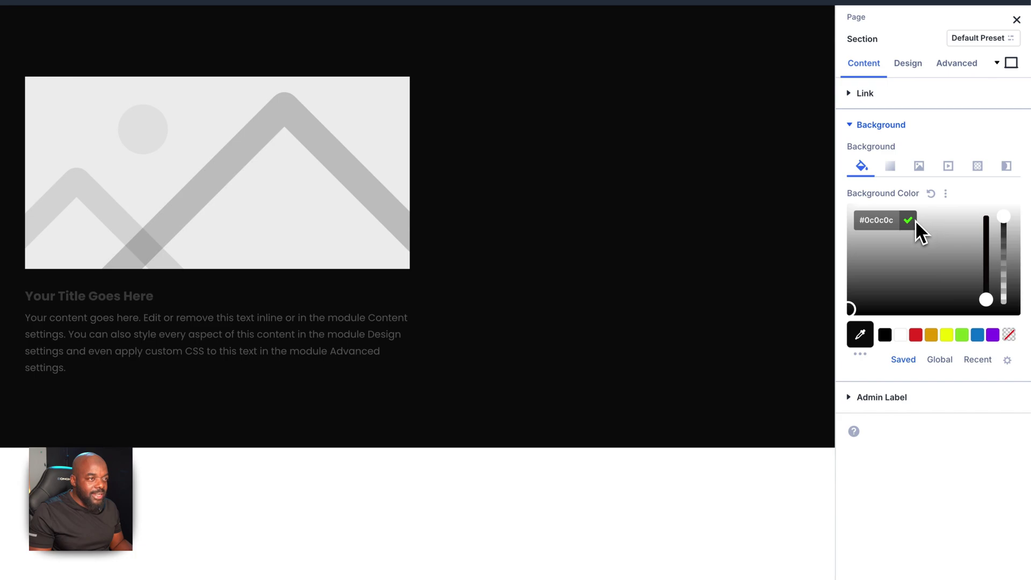
left_click(908, 220)
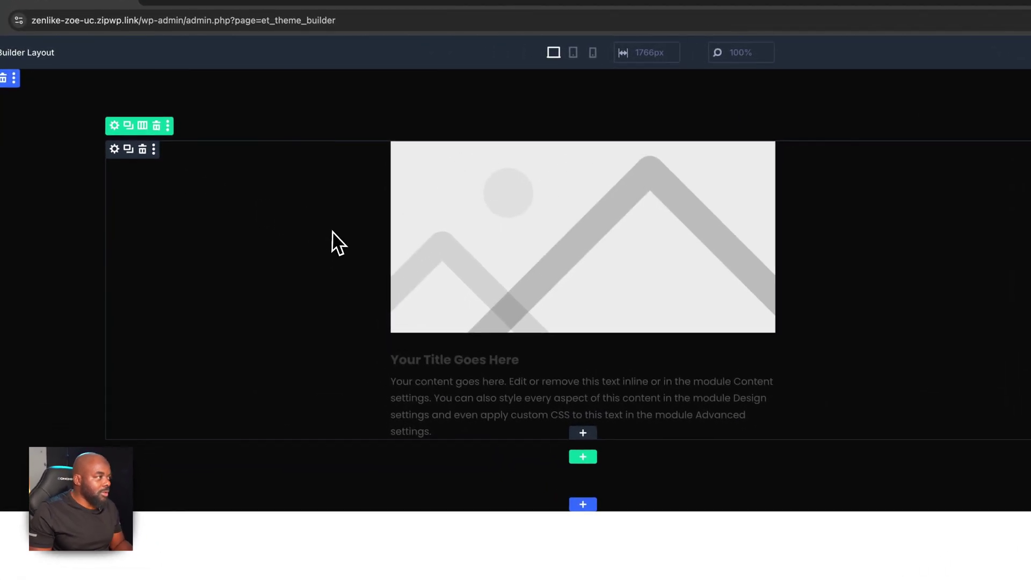
Delete the Blurb's placeholder image
left_click(294, 187)
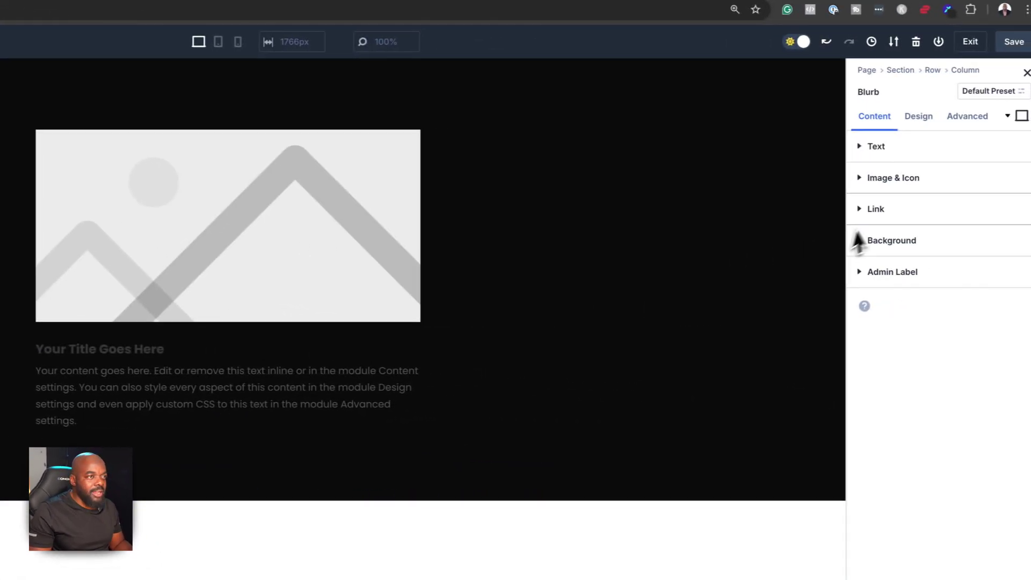
left_click(859, 179)
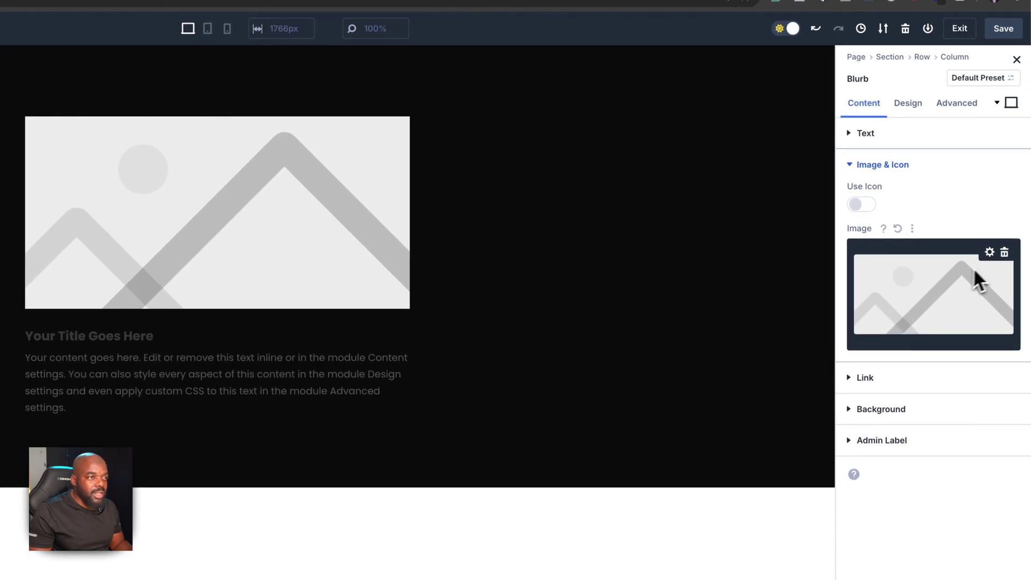
left_click(1004, 252)
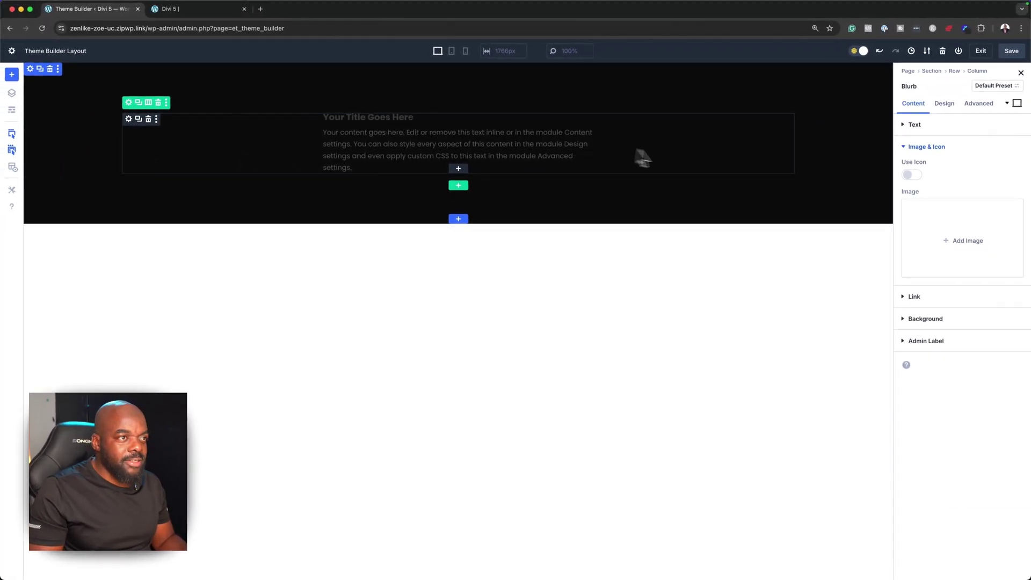
Make the Blurb's title text colour white (#ffffff)
left_click(945, 104)
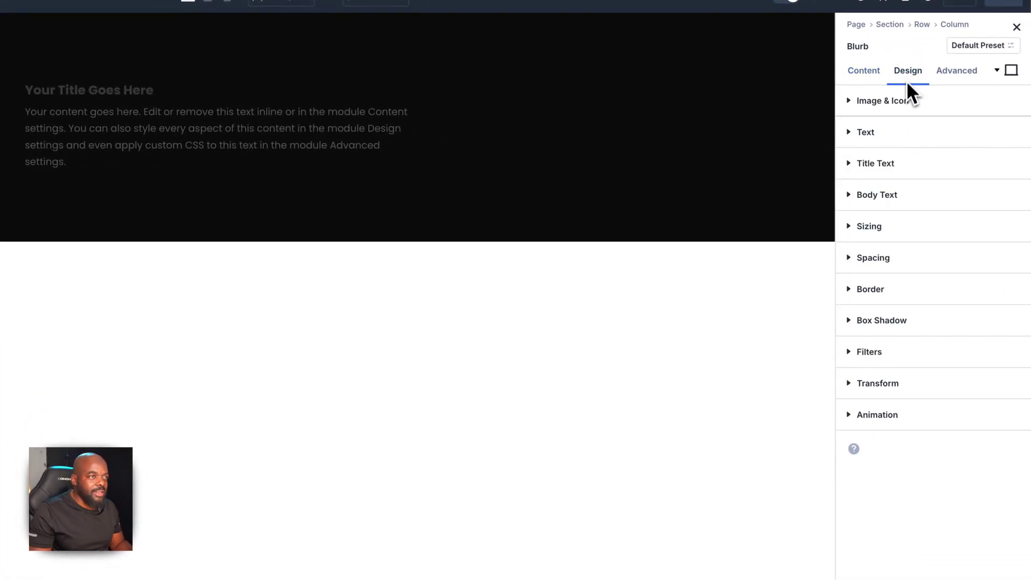
left_click(866, 166)
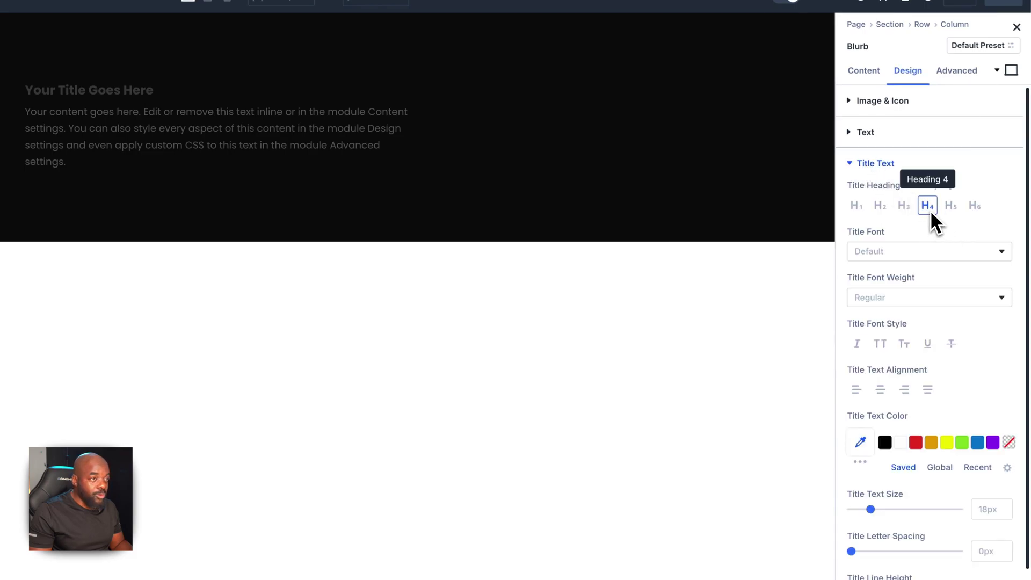
left_click(900, 442)
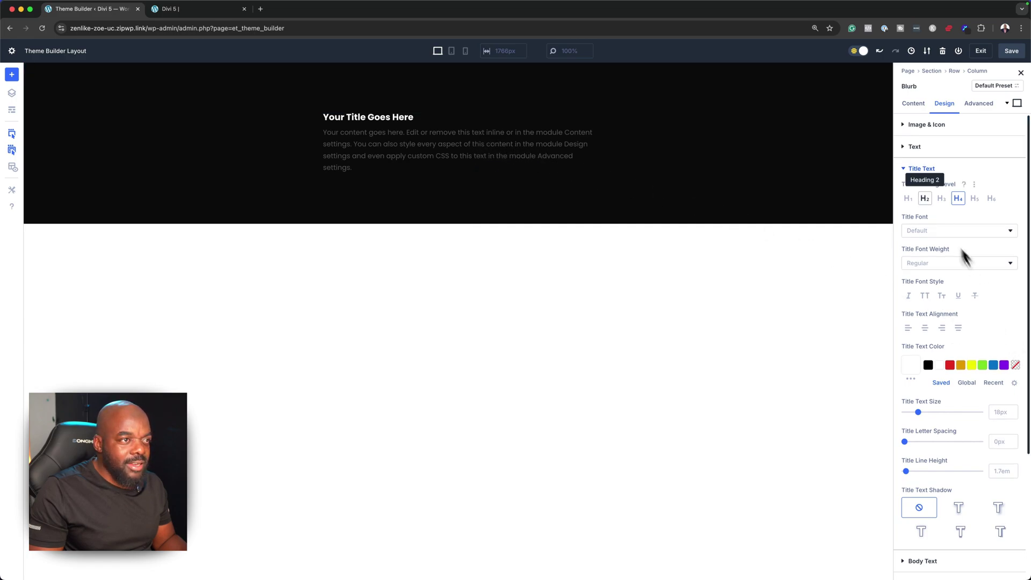
left_click(905, 169)
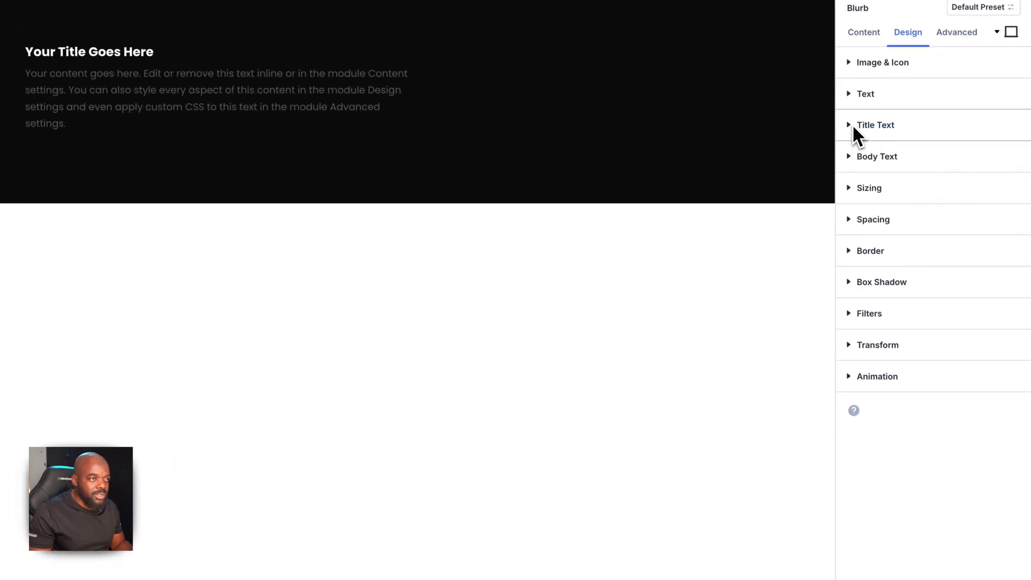
left_click(848, 94)
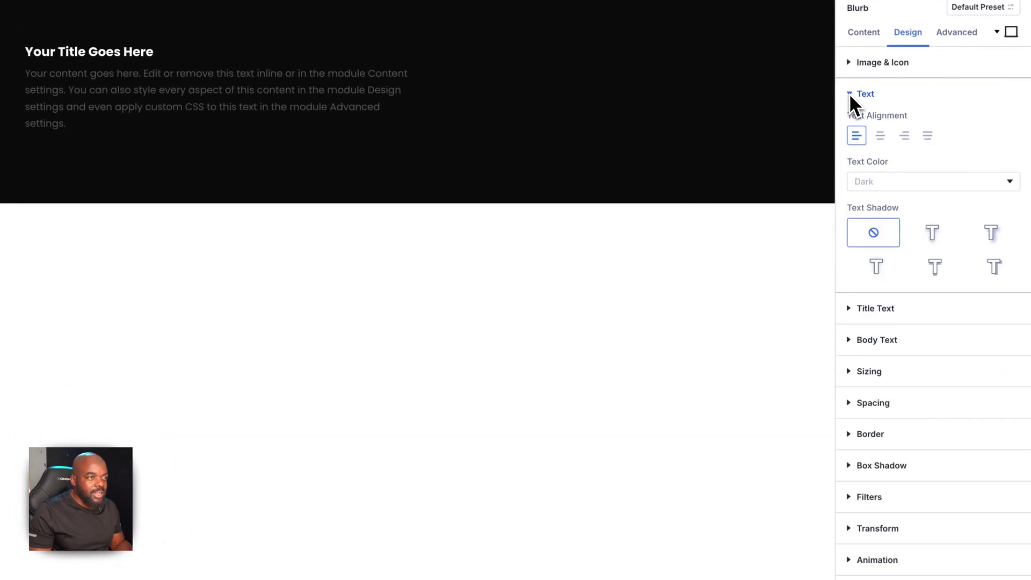
left_click(848, 94)
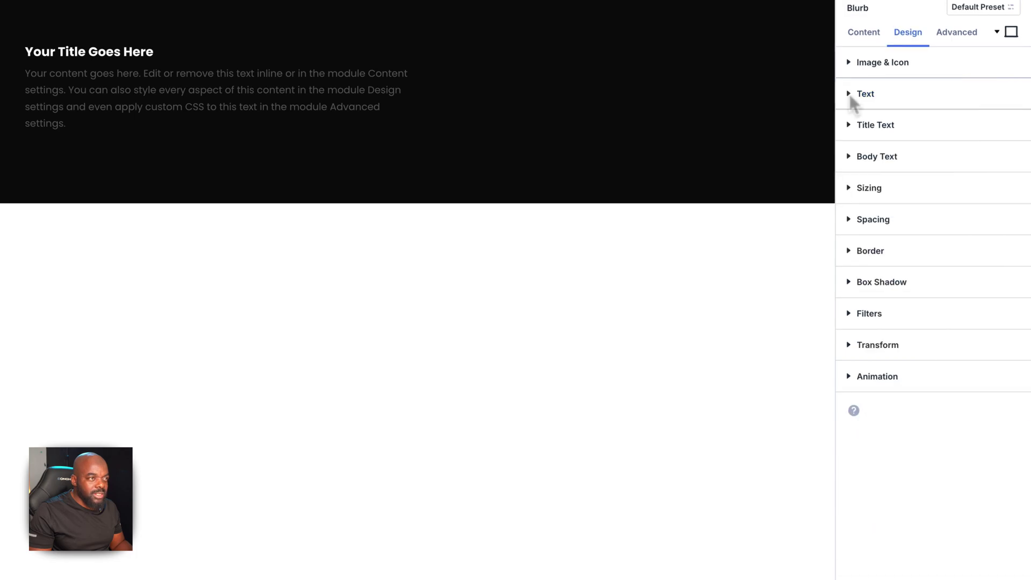
Make the Blurb body text white with a 1.1rem text size
left_click(849, 156)
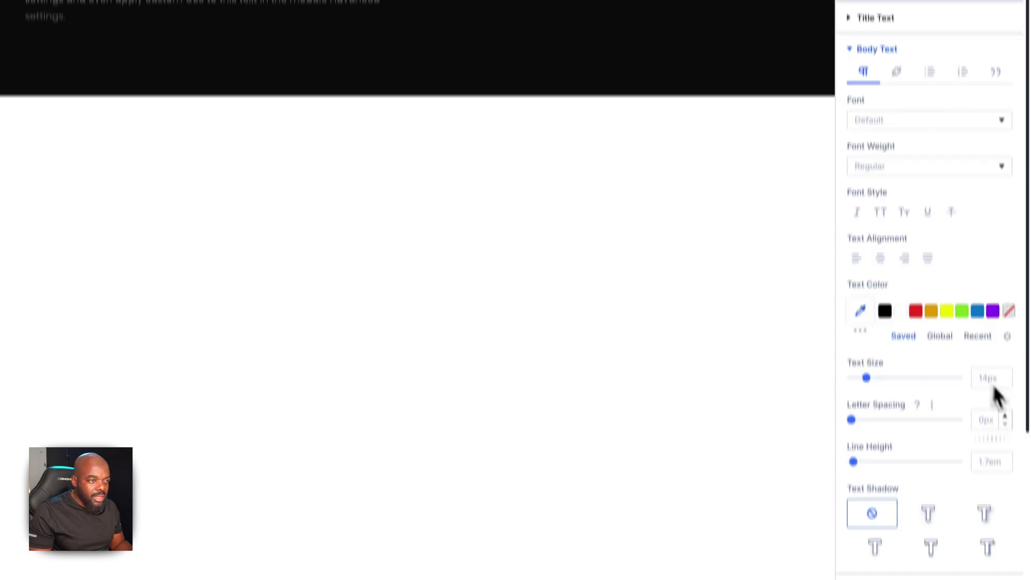
left_click(996, 359)
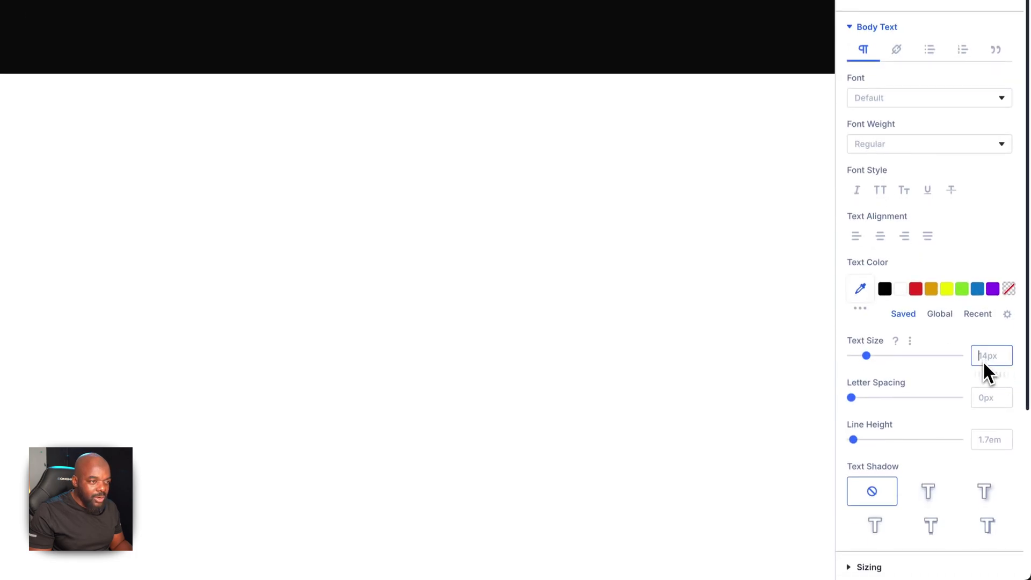
type("2rem")
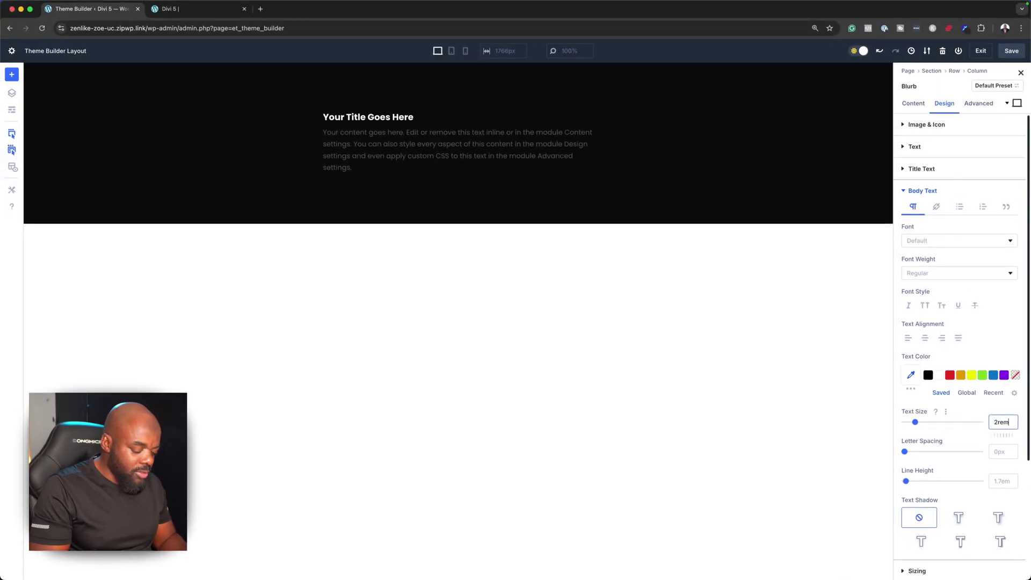
key("Return")
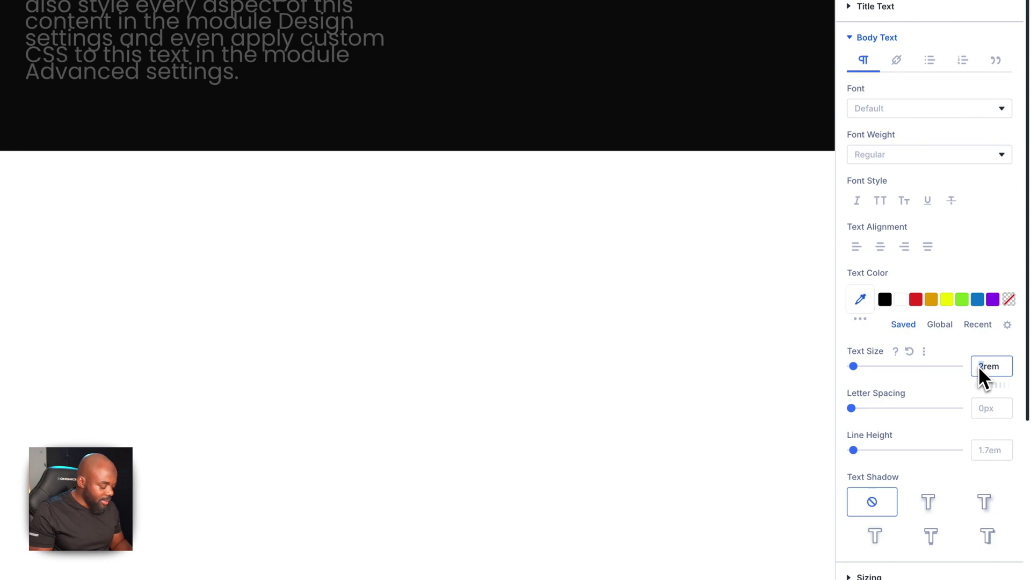
type("1.2")
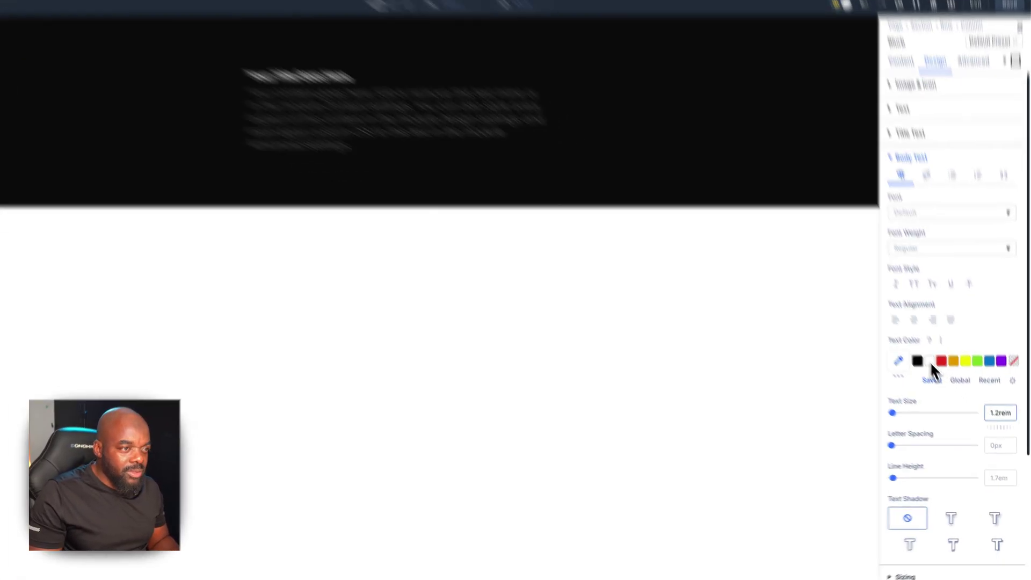
left_click(930, 361)
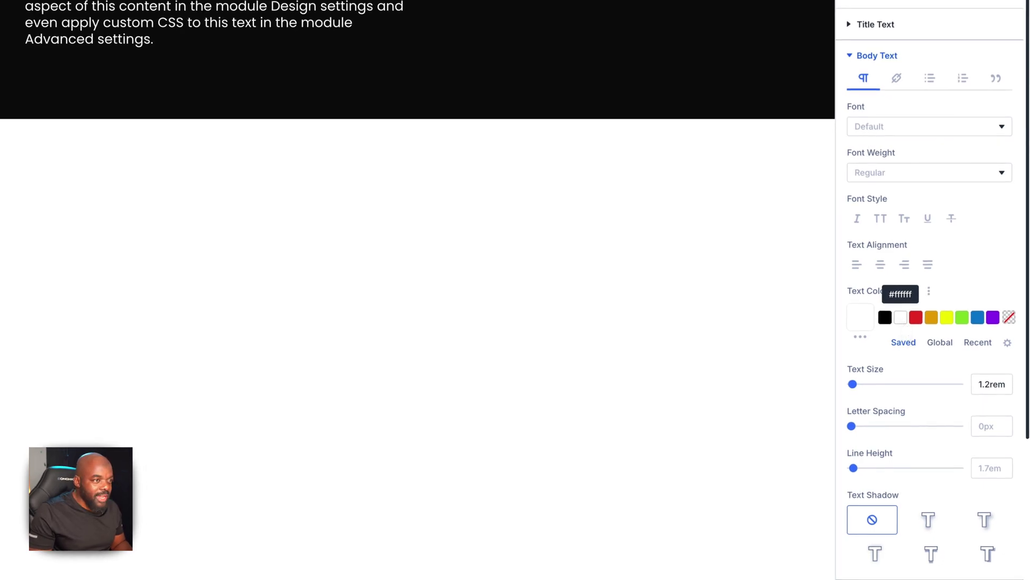
left_click(1006, 390)
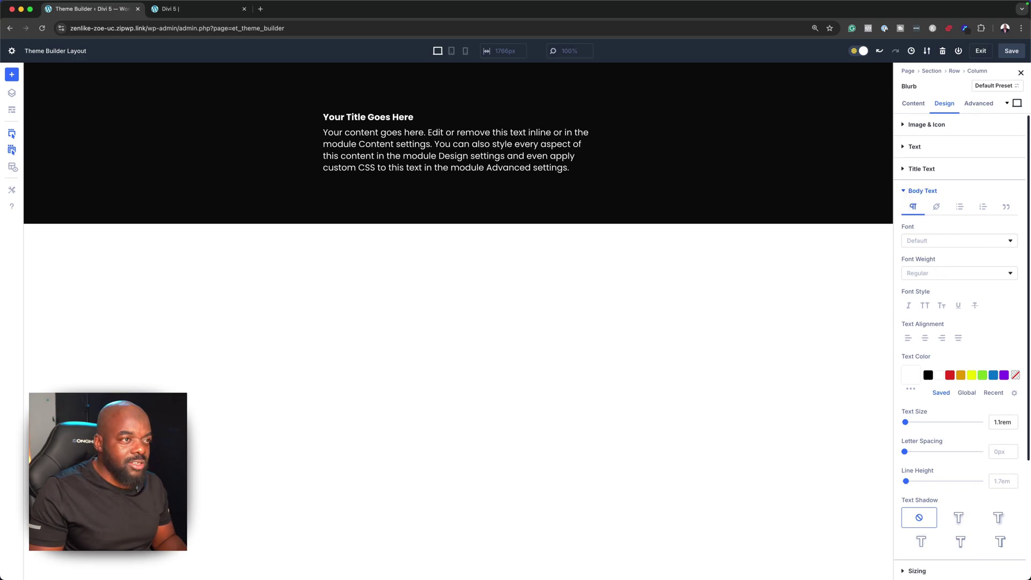
left_click(905, 191)
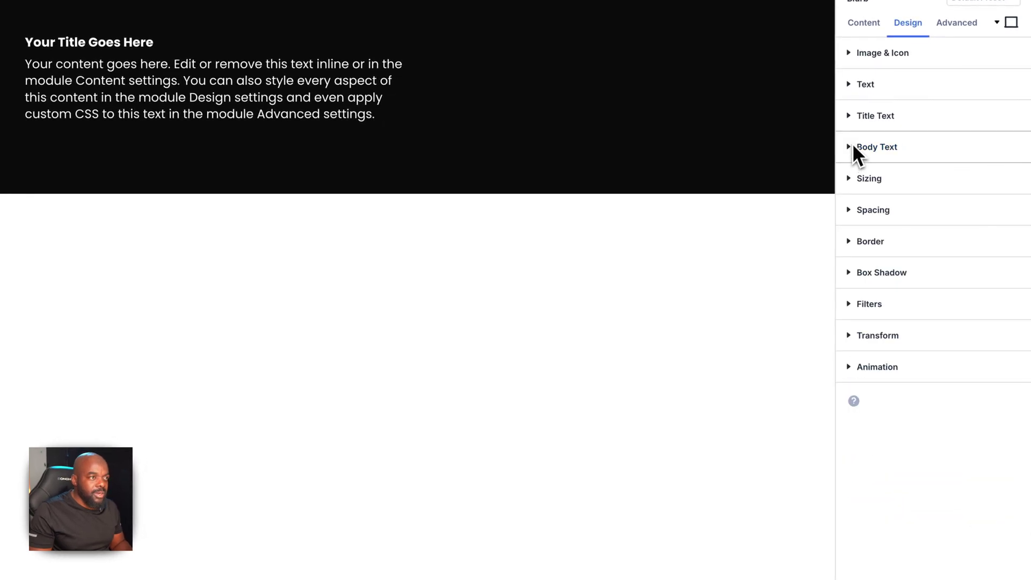
Set the Blurb title text size to 1.6rem
left_click(904, 168)
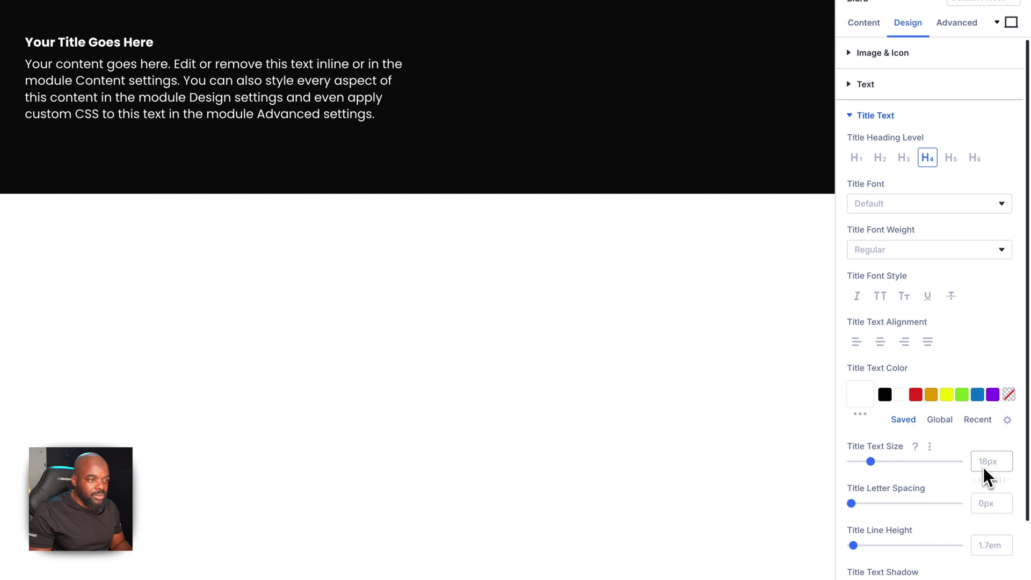
type("2rem")
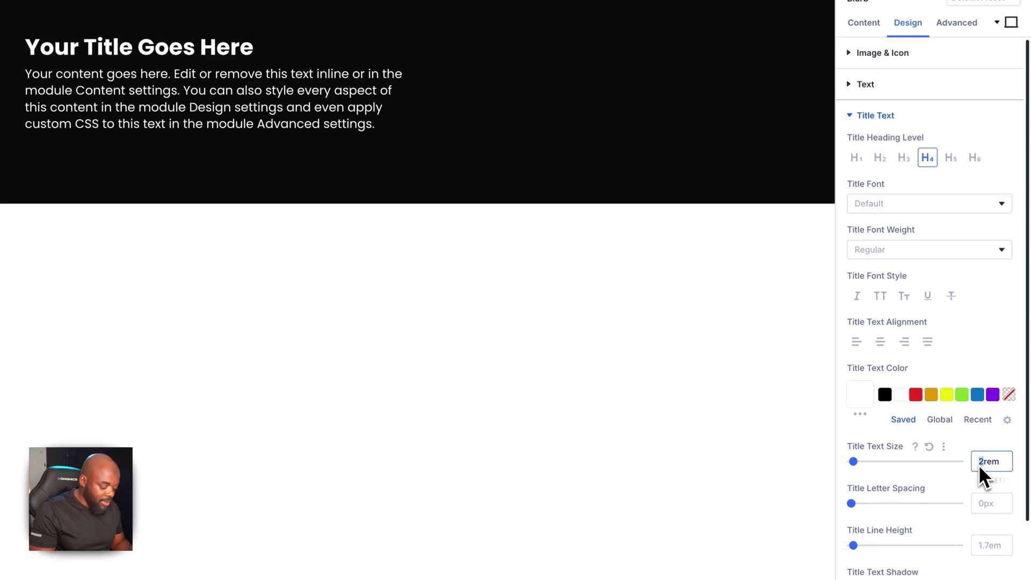
type("1.8")
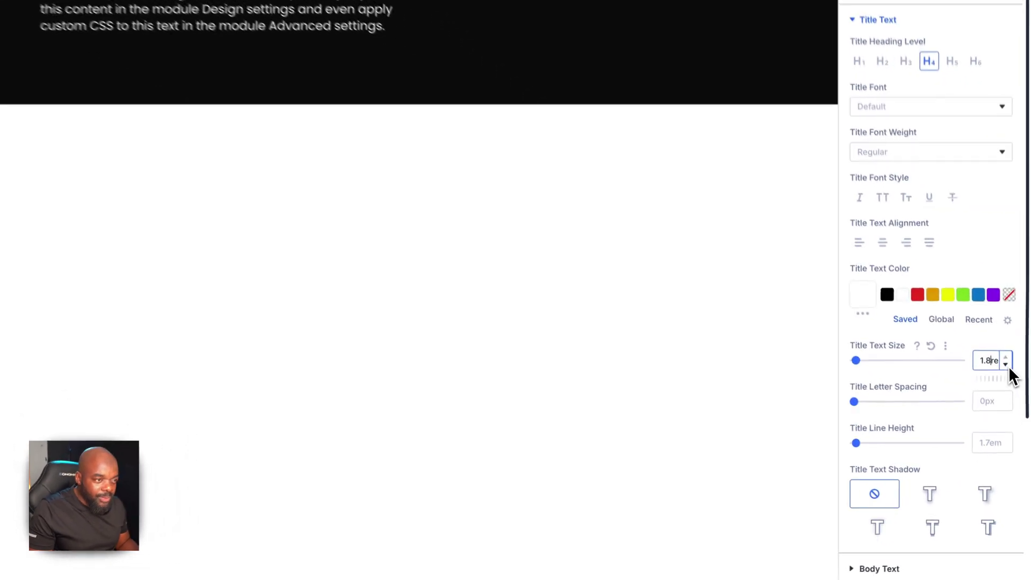
left_click(1006, 365)
left_click(1006, 364)
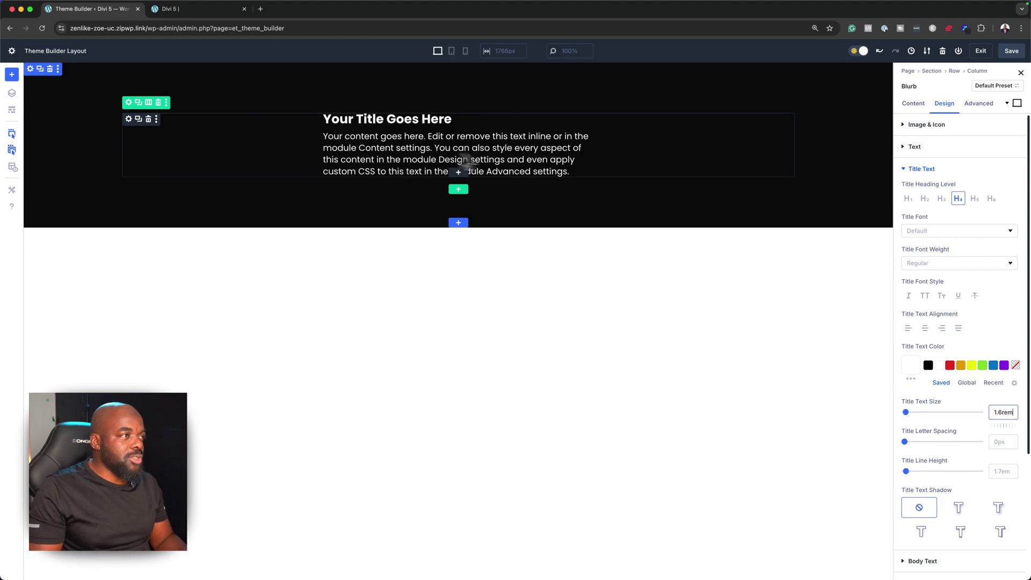
Replace the placeholder body paragraph with four lines: Link A, Link B, Link C, Link D
left_click(915, 105)
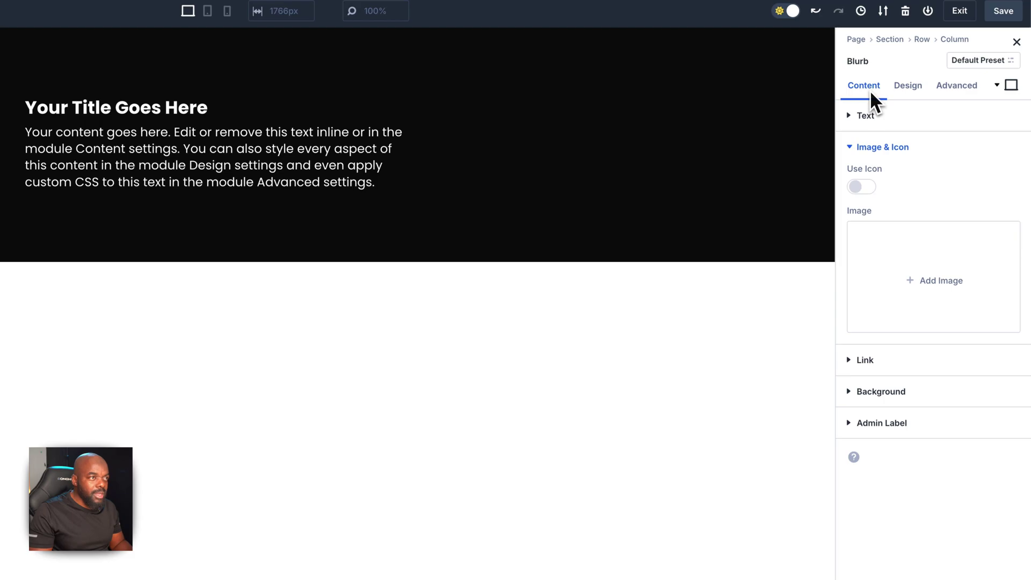
left_click(850, 116)
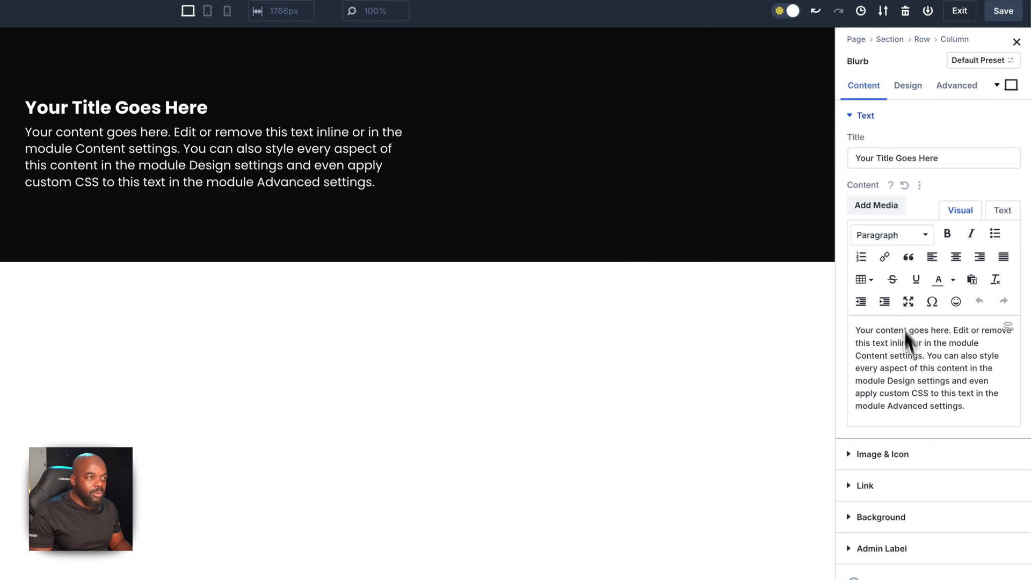
left_click_drag(964, 407, 855, 326)
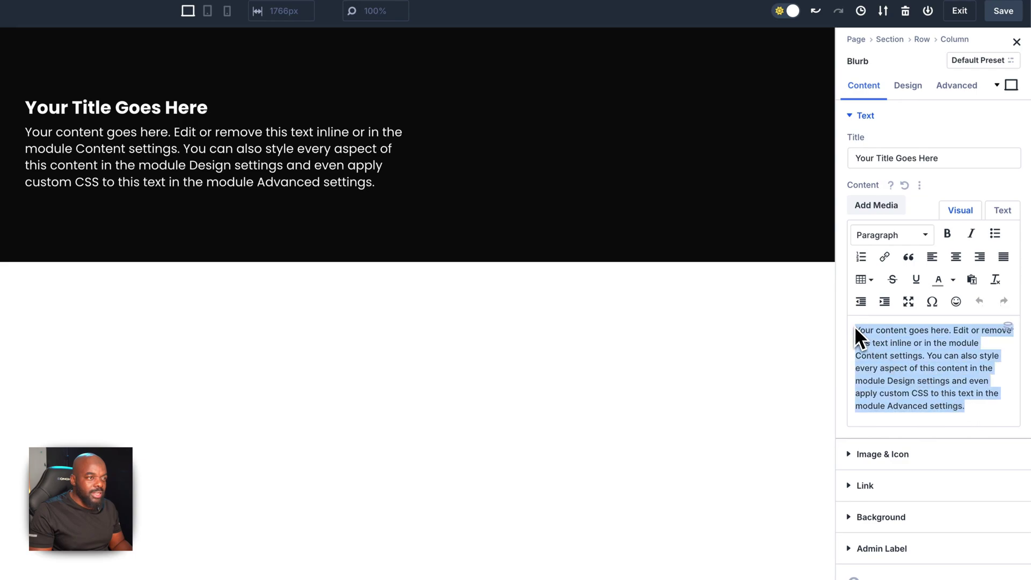
type("Link")
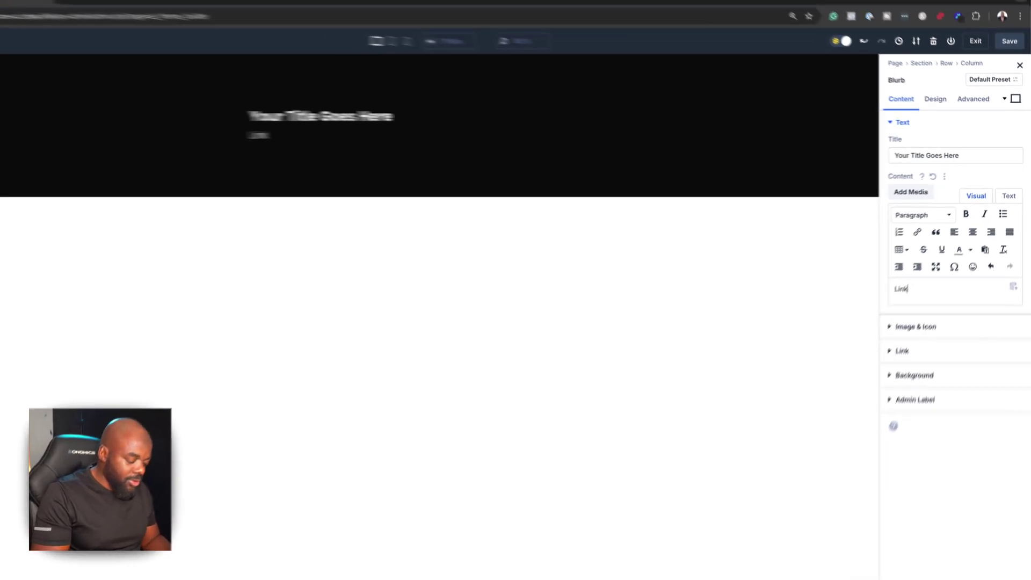
type(" A")
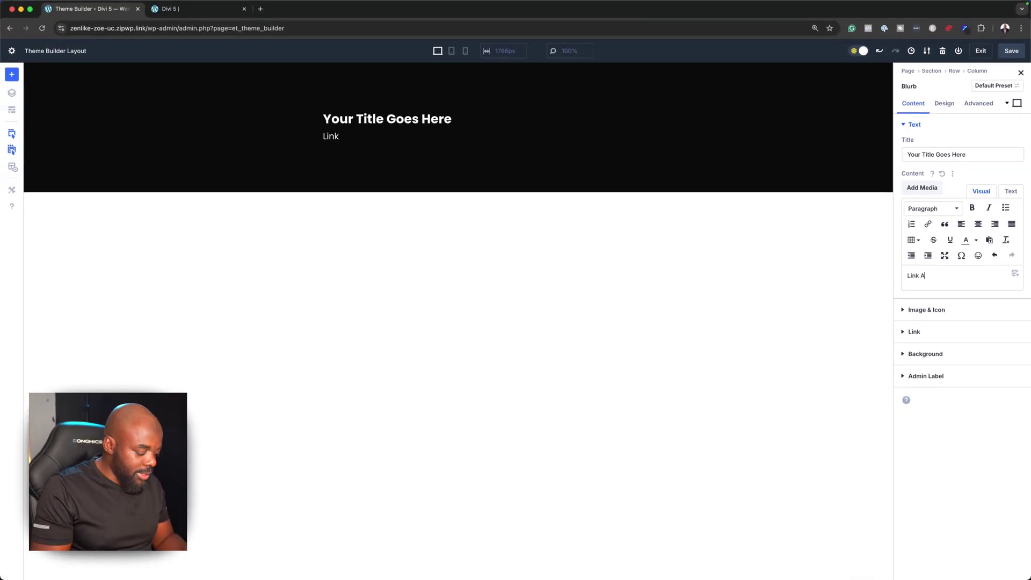
key("Return")
type("Link B")
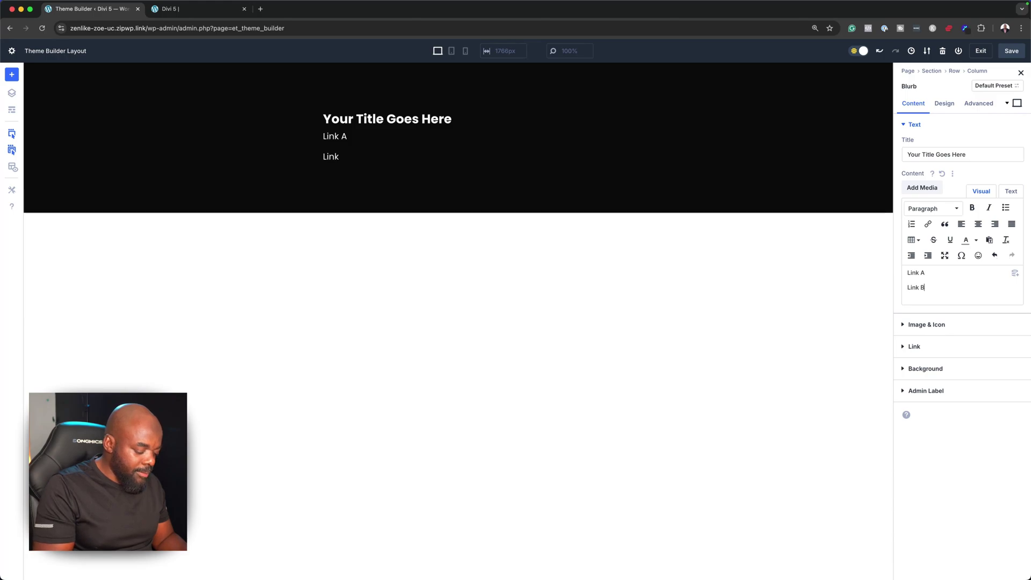
key("Return")
type("Link")
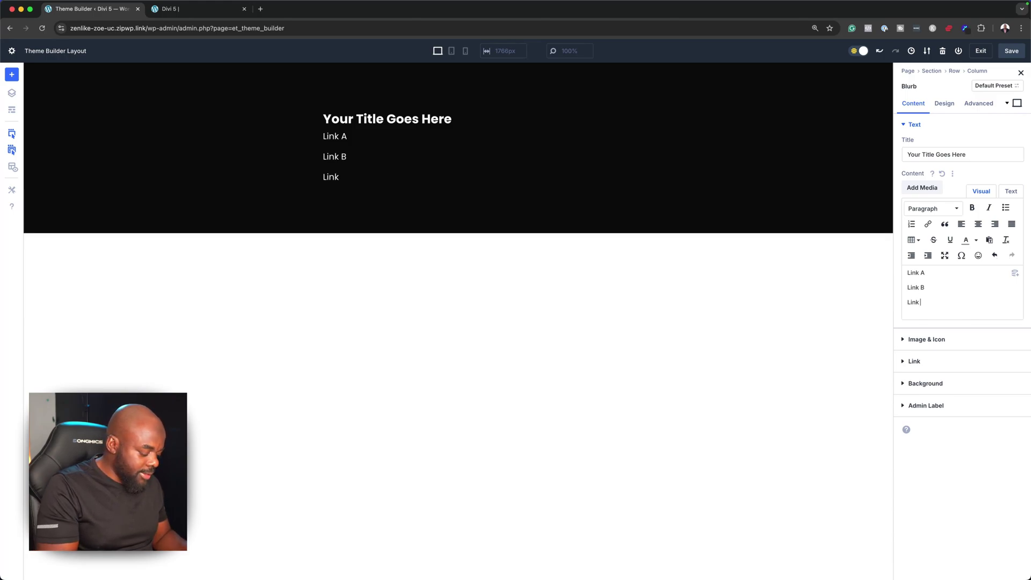
type(" C")
key("Return")
type("Link")
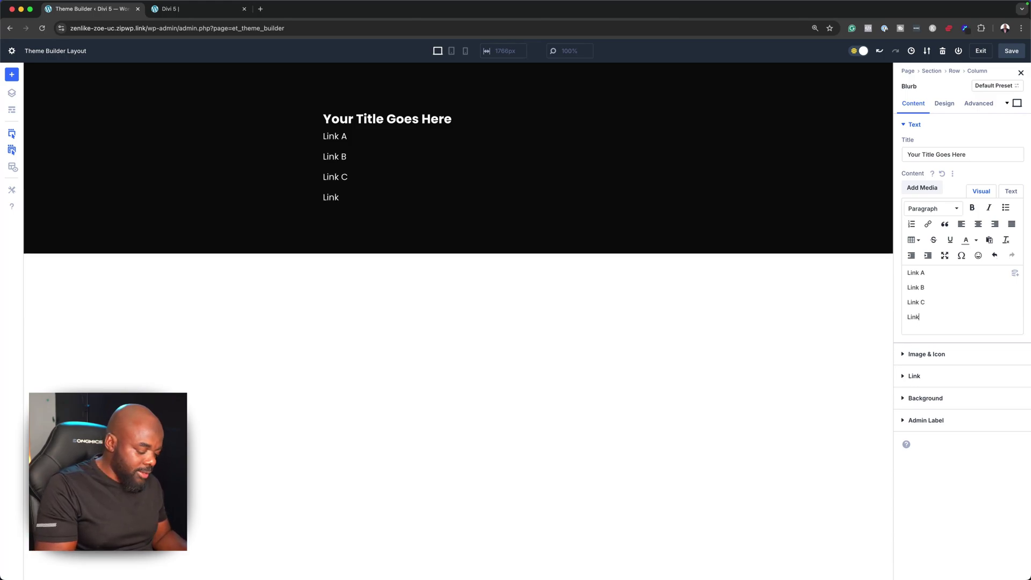
type("D")
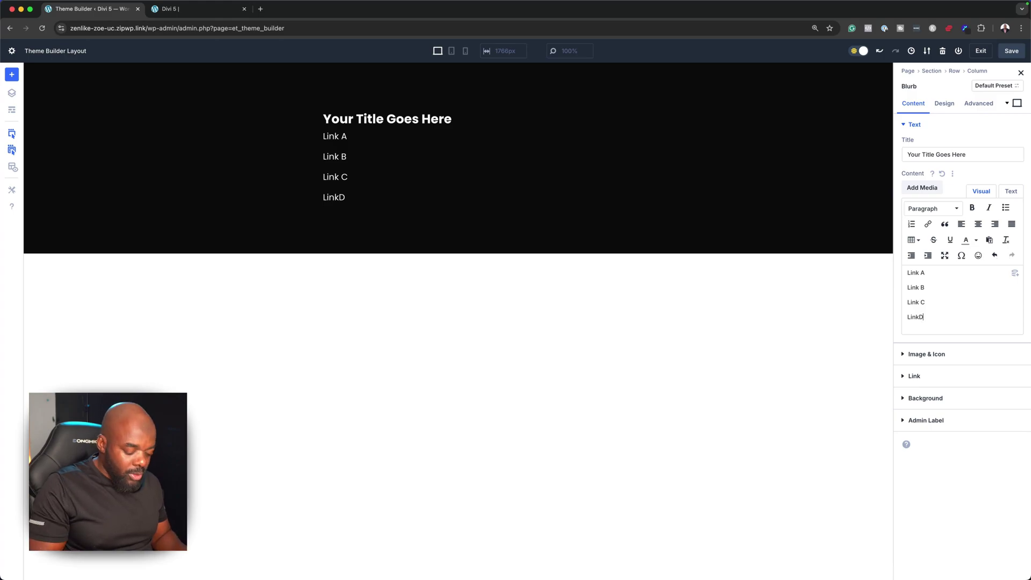
key("Left")
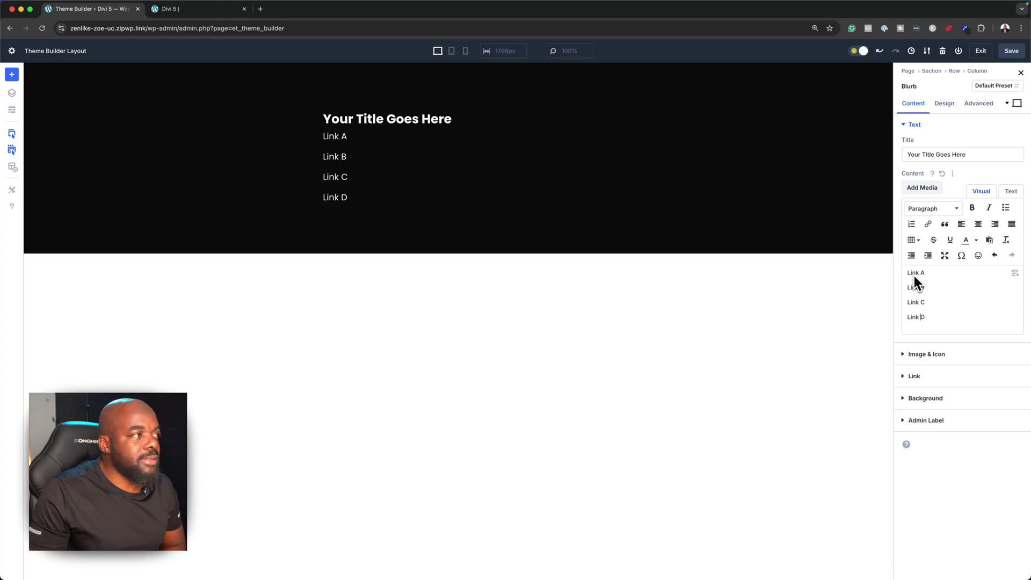
double_click(921, 272)
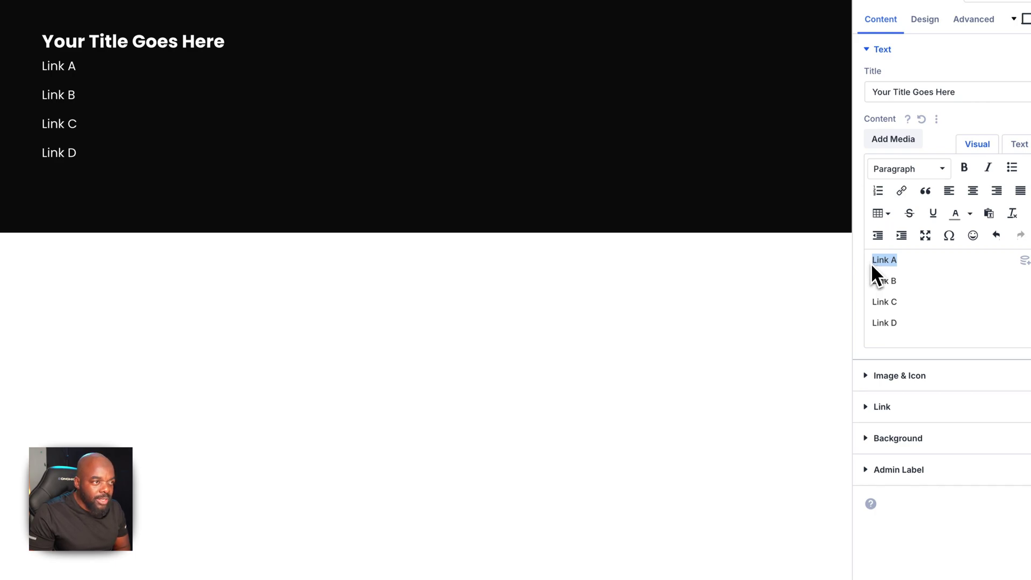
Turn Link A and Link B into links pointing to '#'
left_click(900, 191)
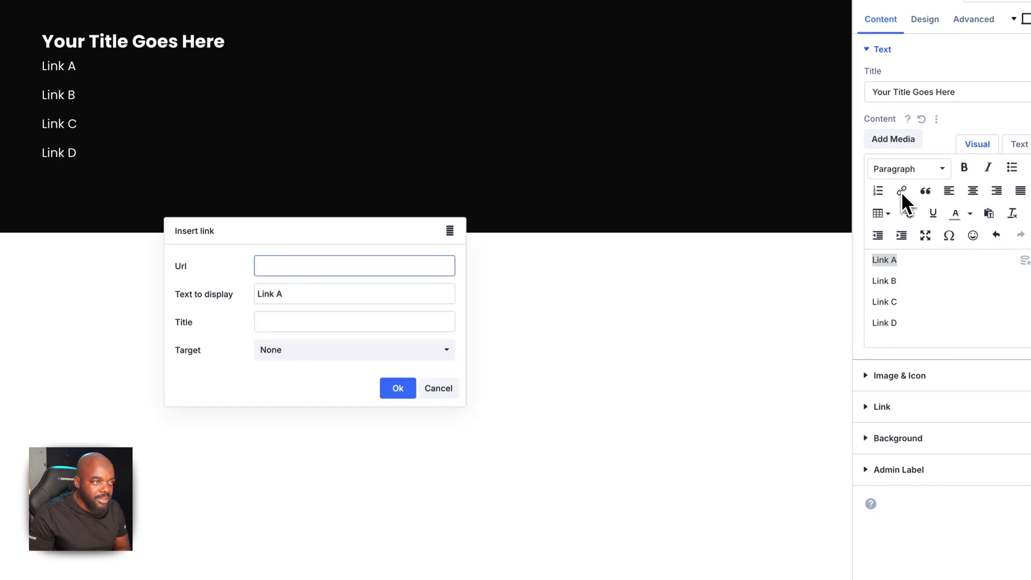
left_click(408, 272)
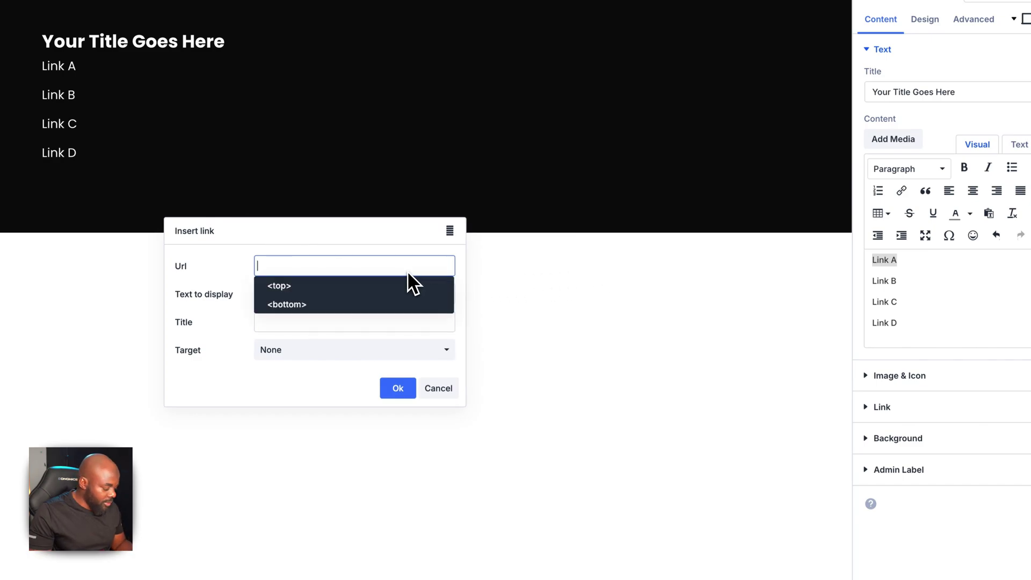
type("#")
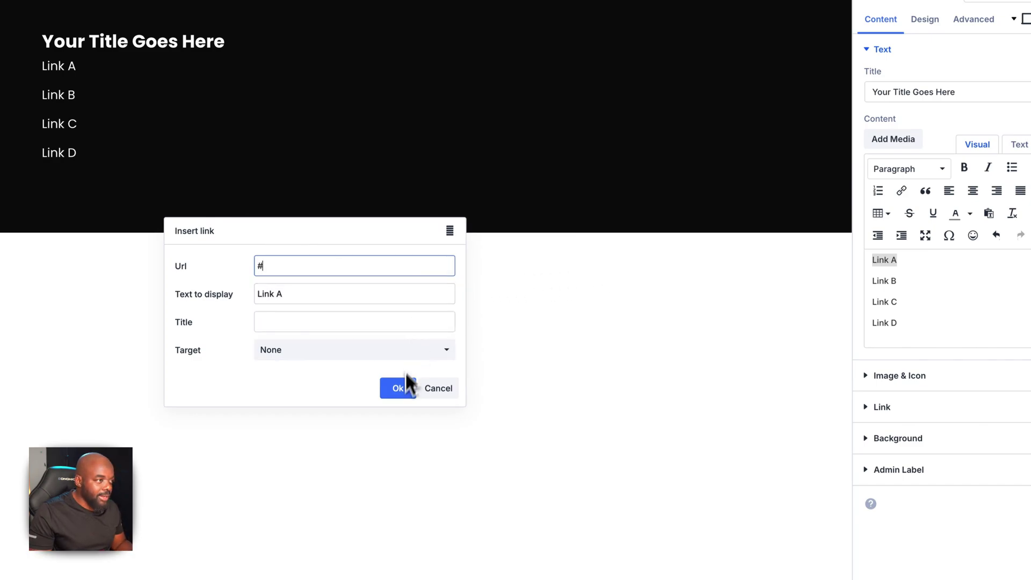
left_click(398, 388)
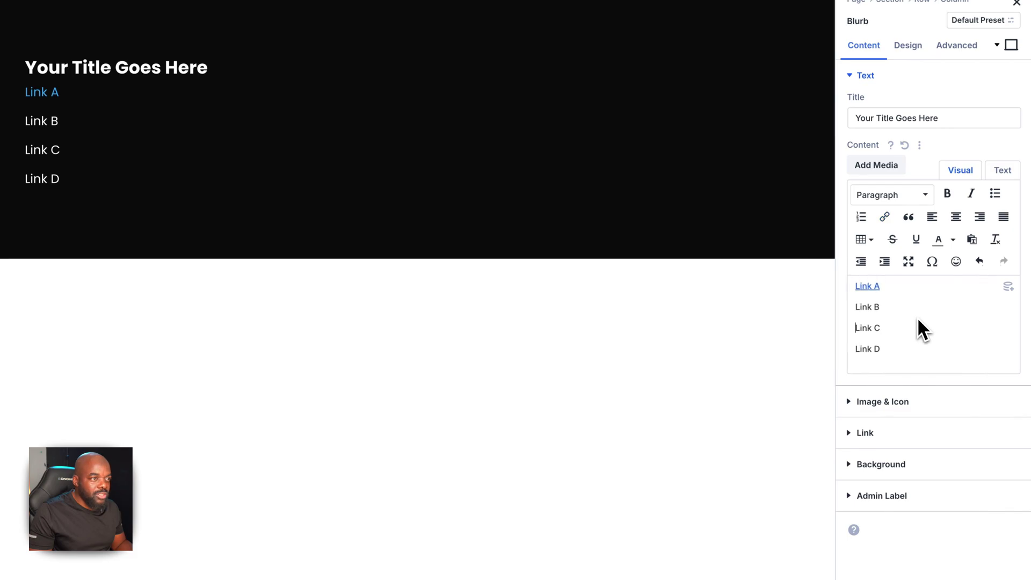
left_click_drag(893, 308, 852, 308)
key("ctrl+k")
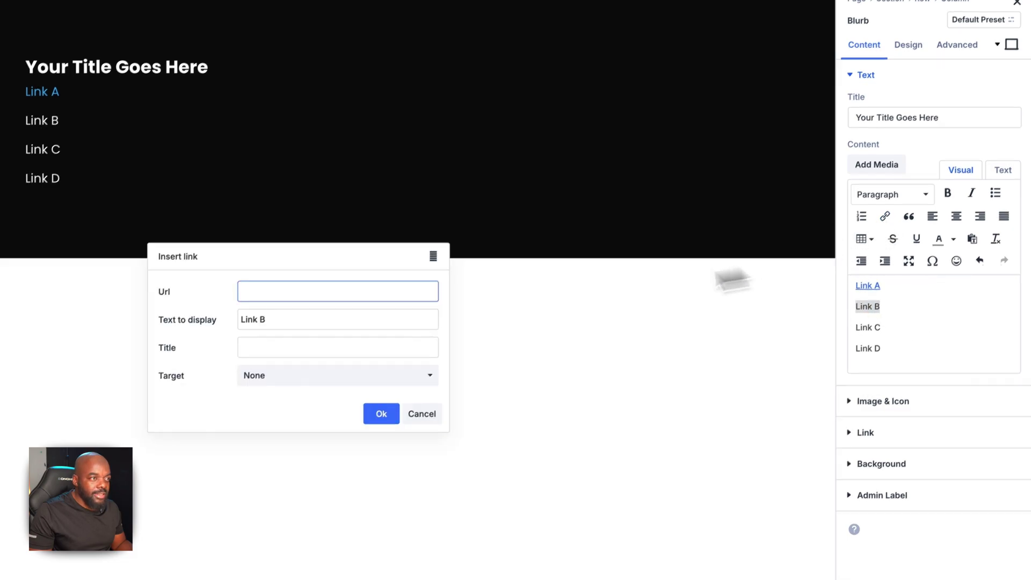
type("#")
left_click(416, 367)
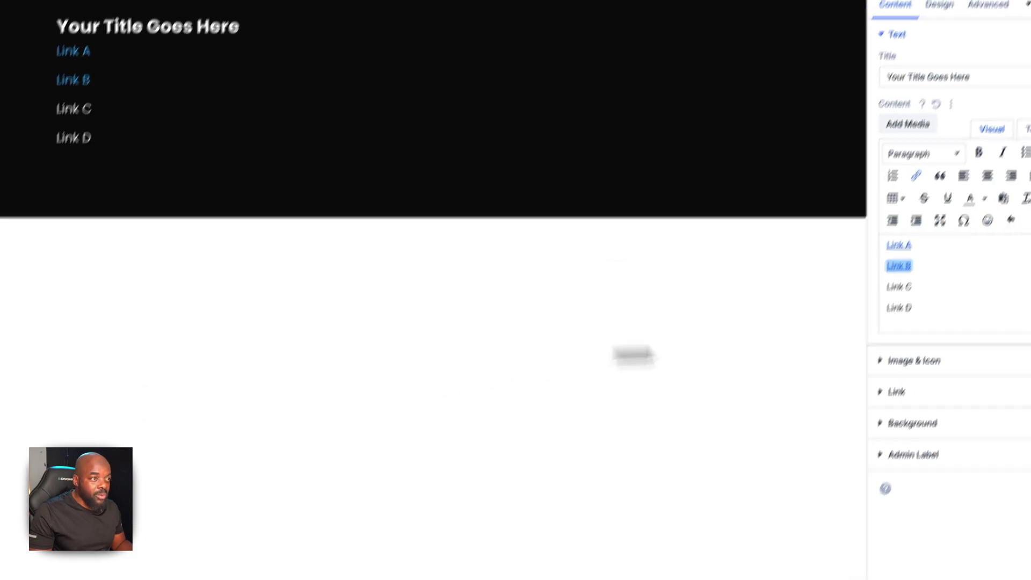
Turn Link C and Link D into '#' links, keeping the list without bullets
left_click_drag(925, 344, 846, 345)
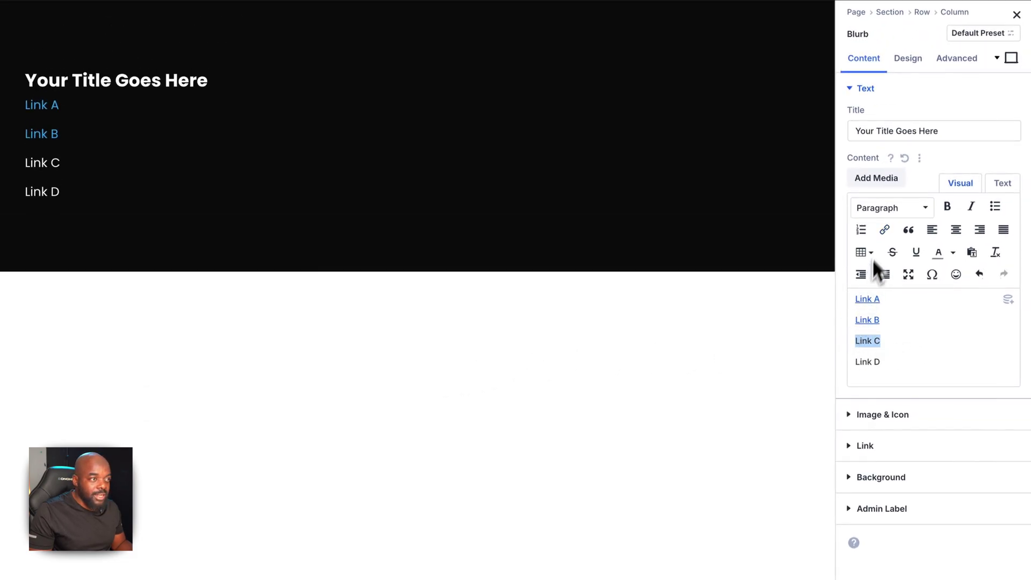
left_click(884, 229)
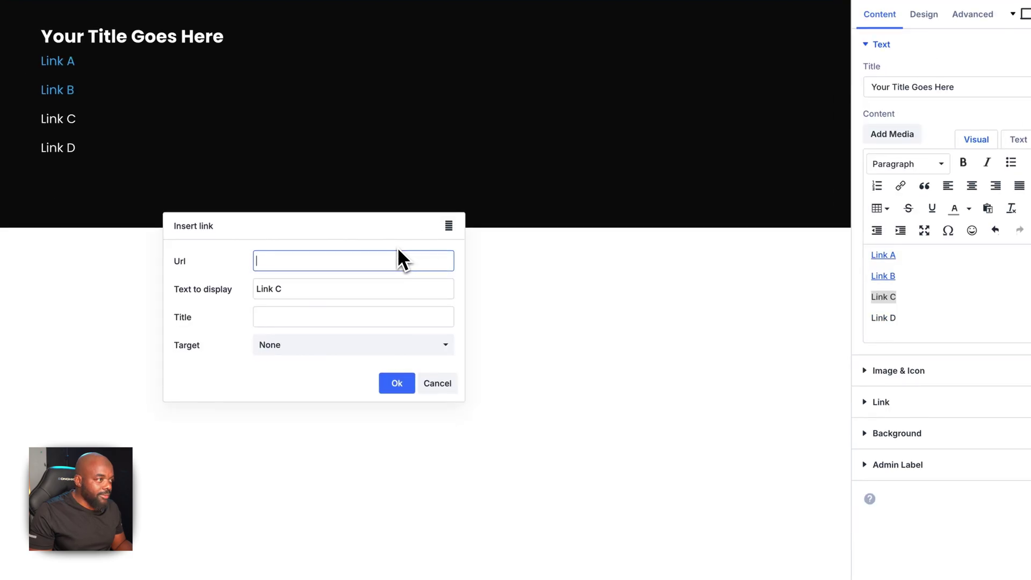
type("#")
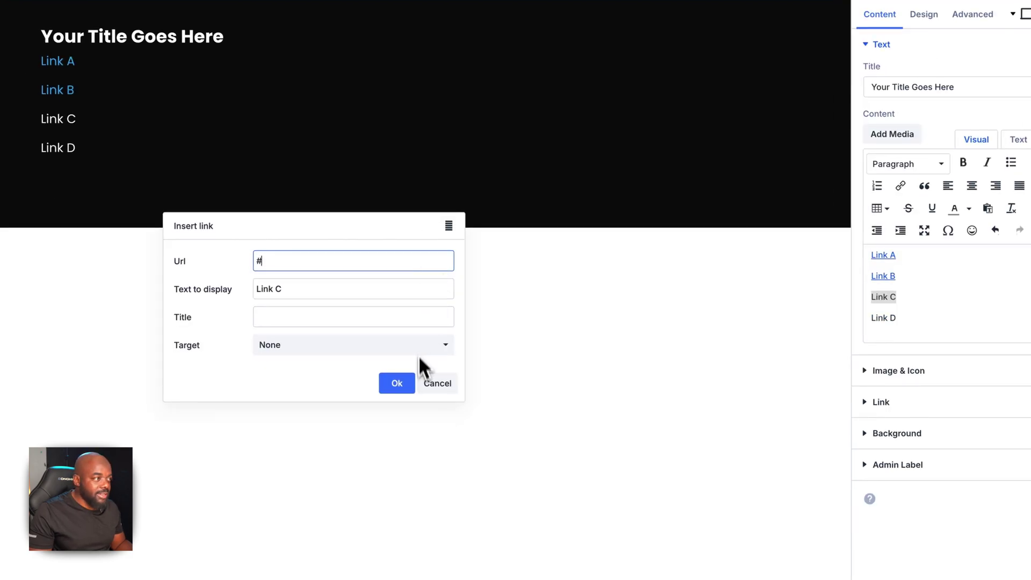
left_click(407, 382)
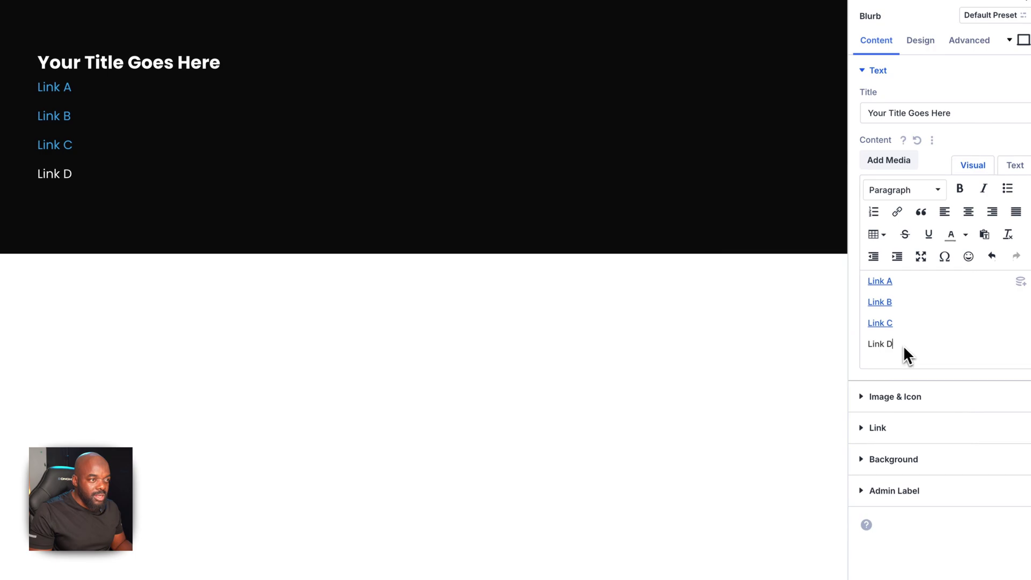
left_click_drag(906, 321, 861, 318)
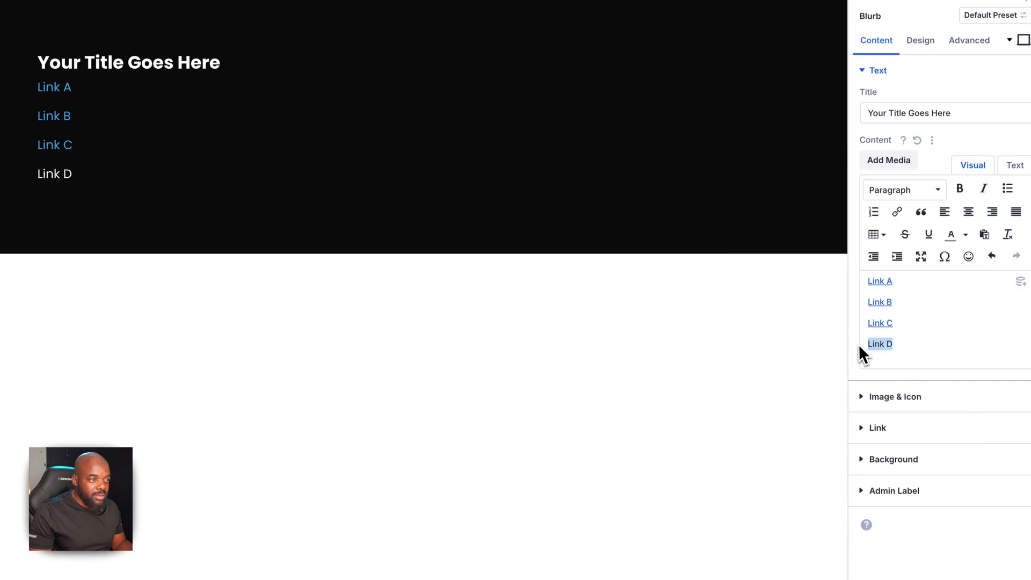
left_click(897, 212)
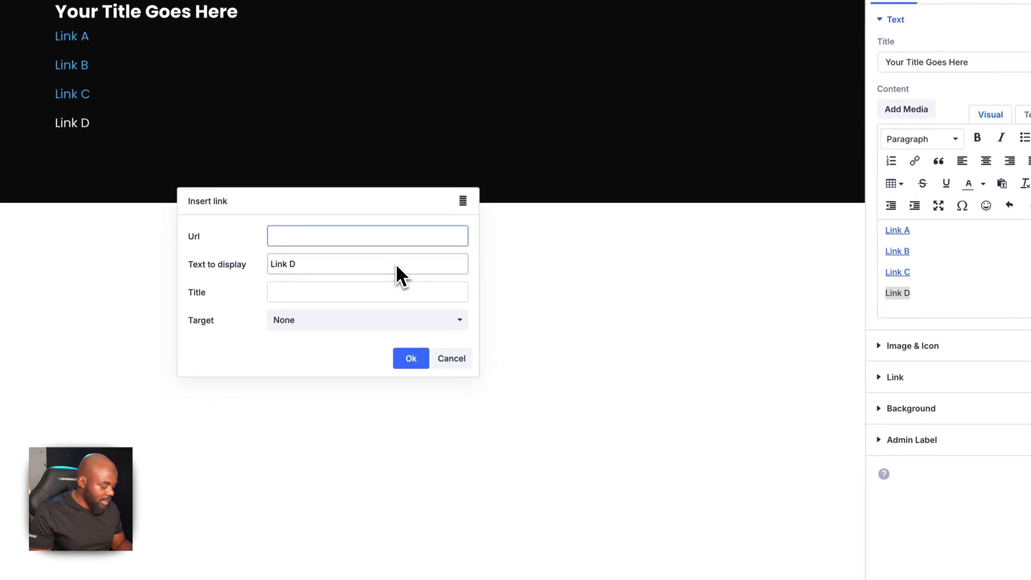
type("#")
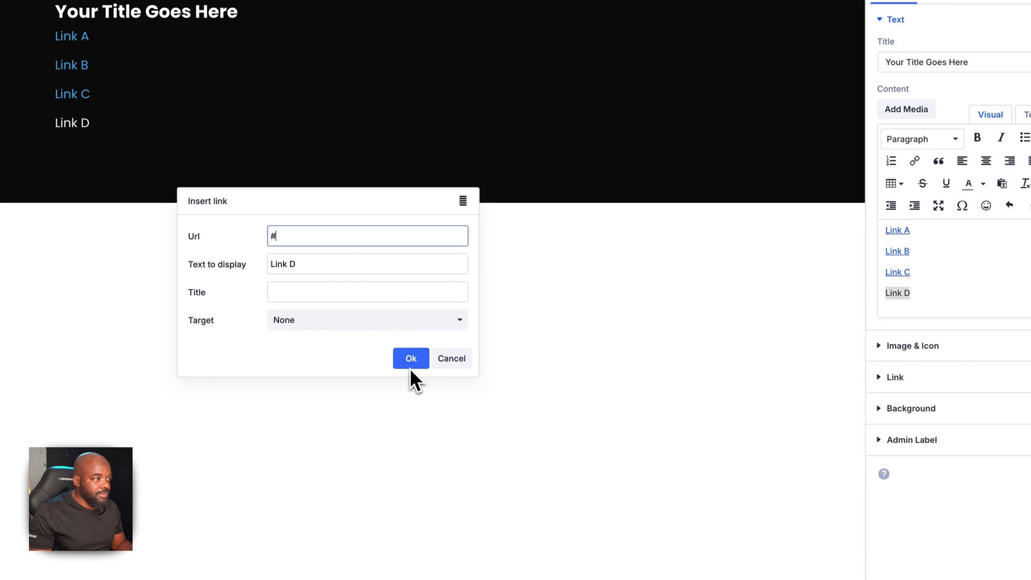
left_click(410, 360)
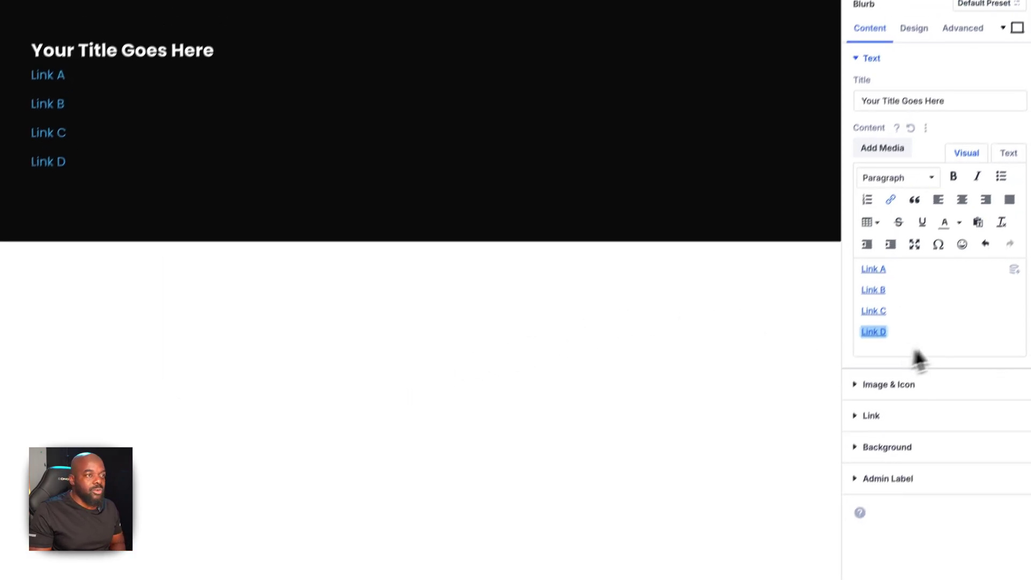
left_click(994, 186)
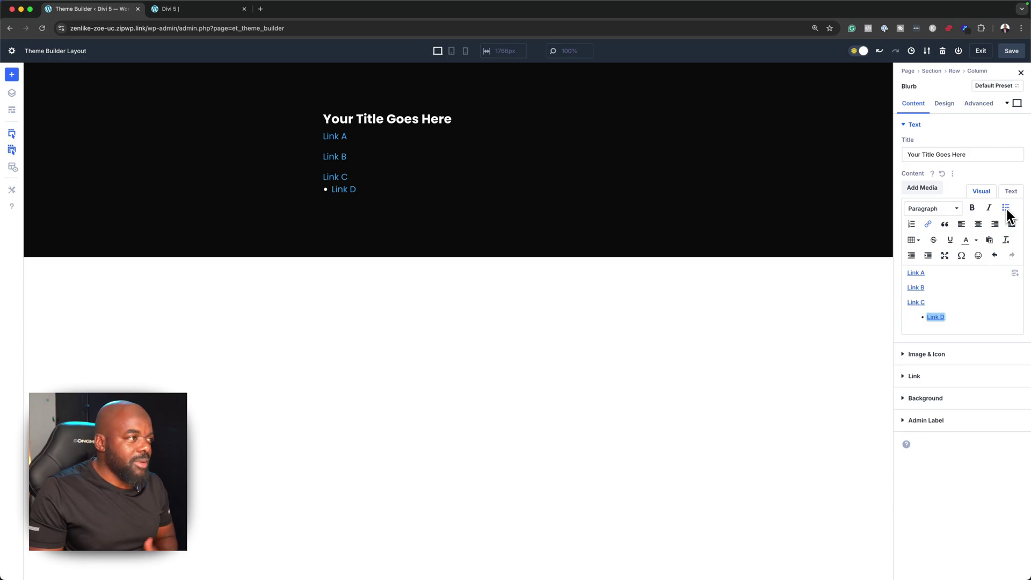
left_click(1006, 209)
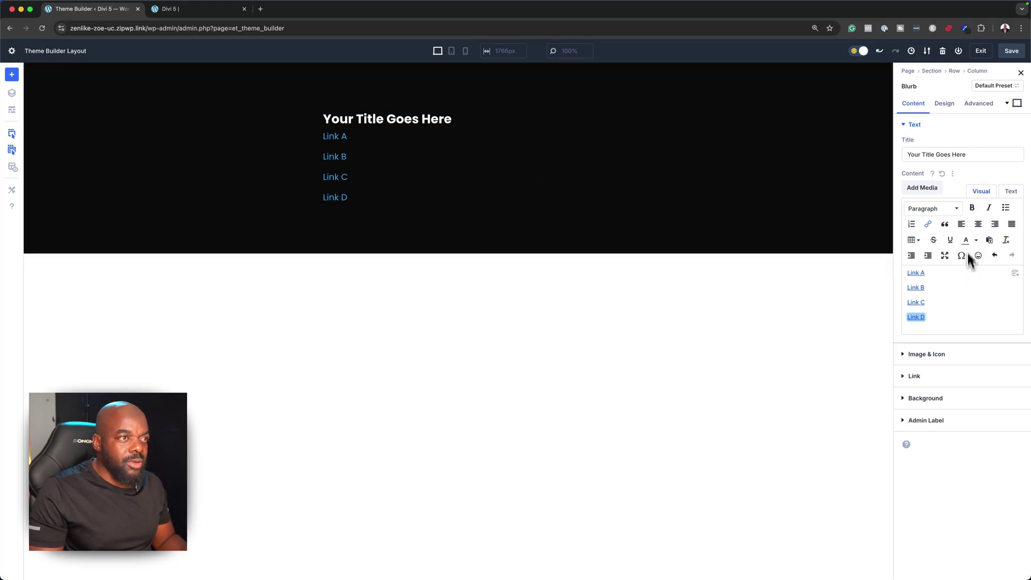
Set the body link text colour to white with reduced opacity
left_click(950, 102)
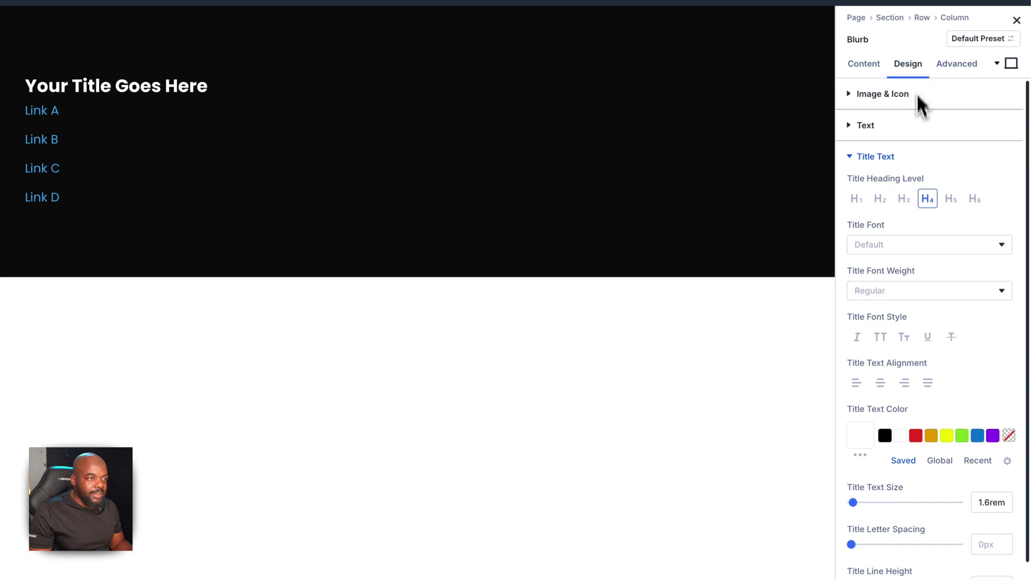
left_click(852, 155)
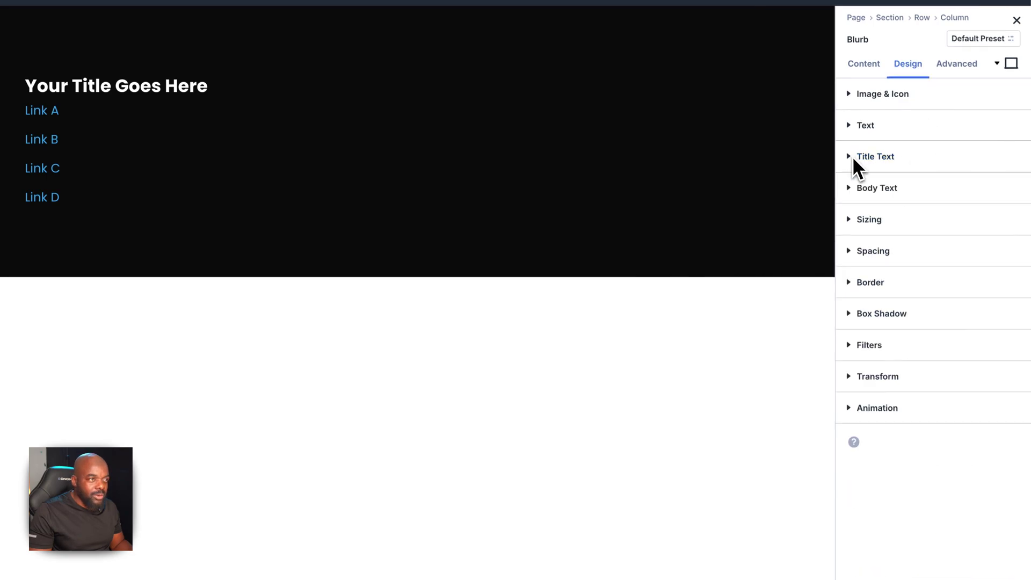
left_click(852, 187)
left_click(896, 209)
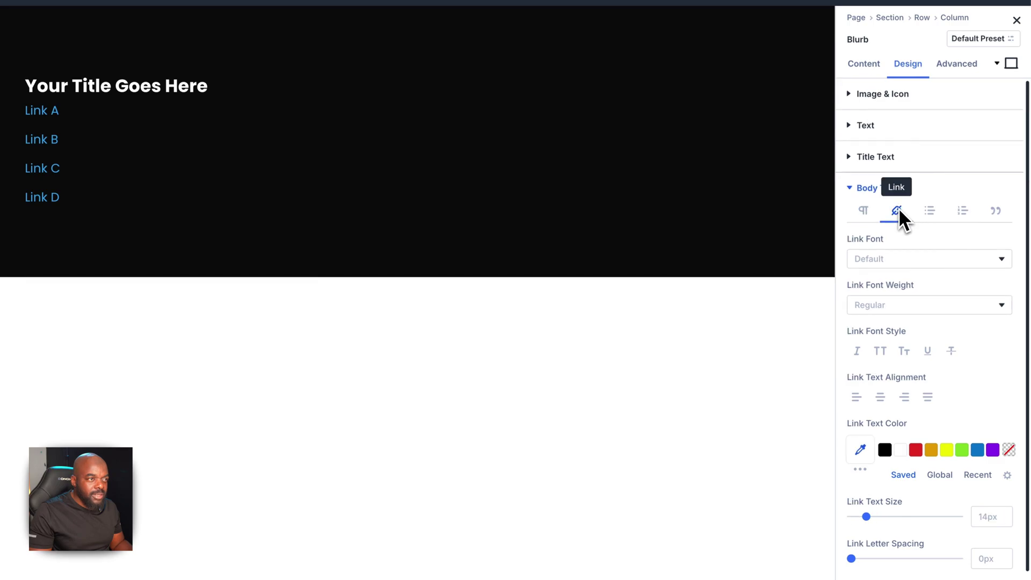
left_click(886, 450)
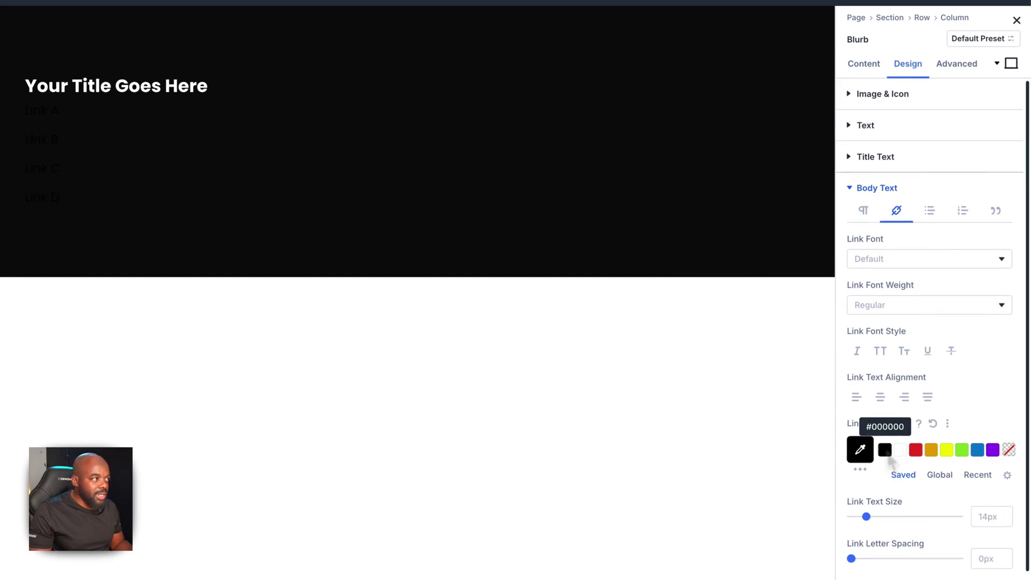
left_click(904, 450)
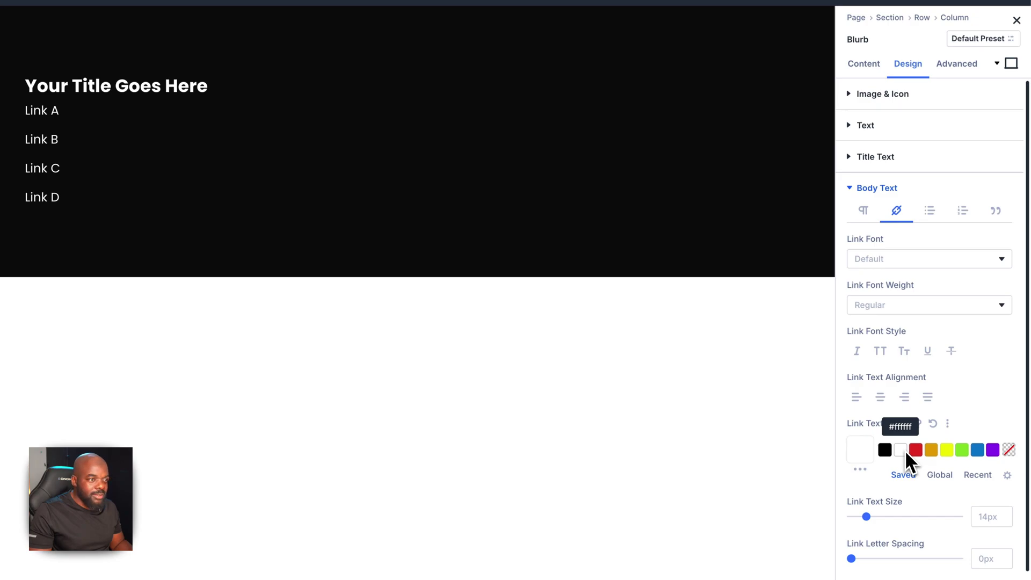
left_click(857, 447)
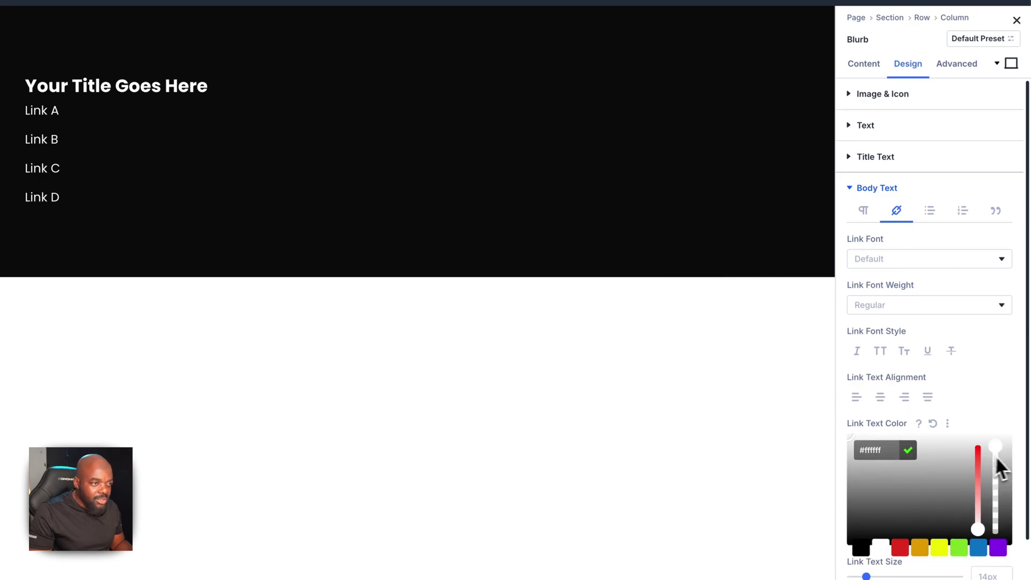
left_click_drag(1001, 460, 1000, 477)
scroll(999, 408, "down", 2)
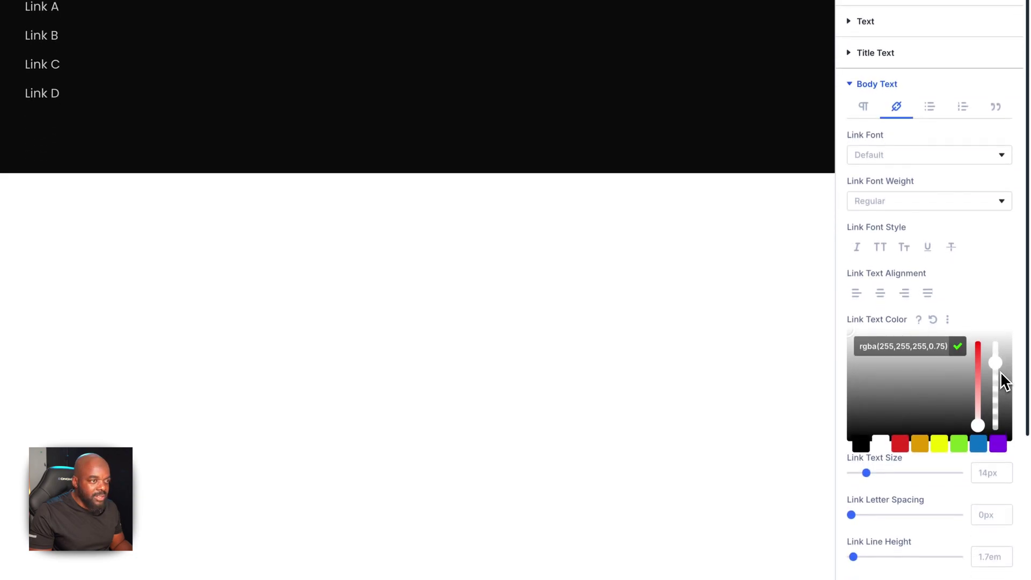
left_click(990, 298)
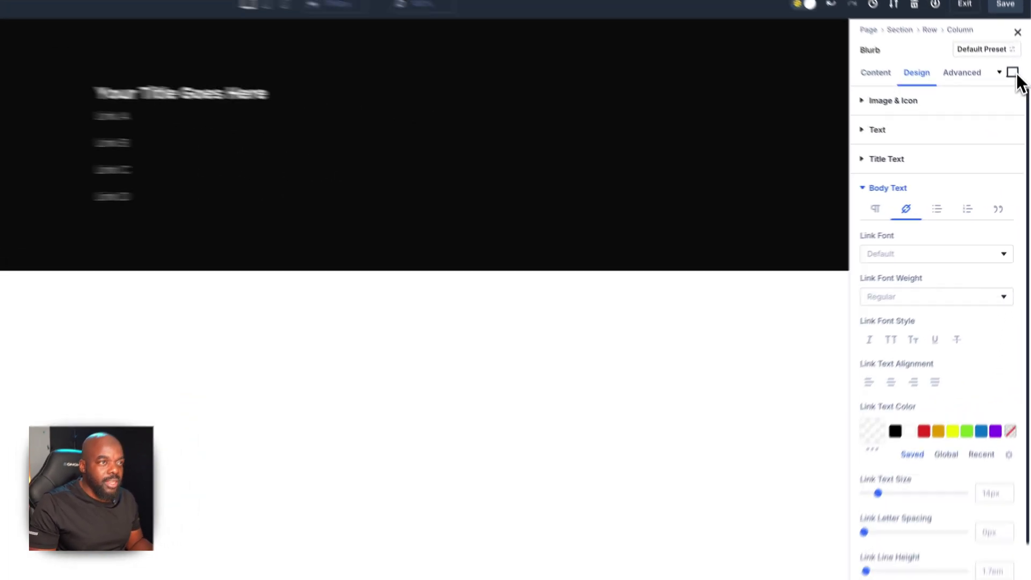
Give the links a light blue #4c8ec4 hover colour
left_click(1012, 72)
left_click(963, 126)
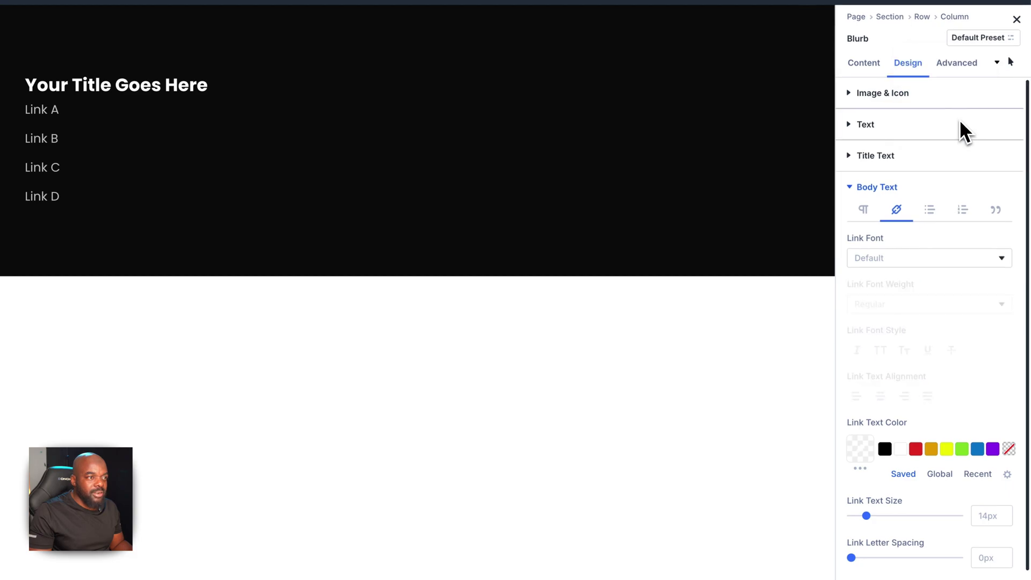
left_click(979, 450)
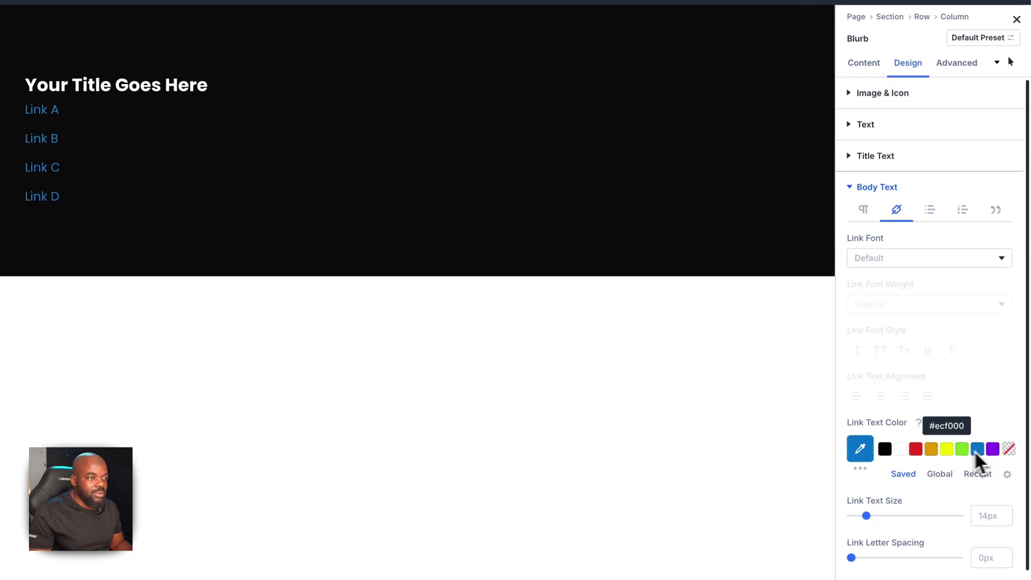
left_click(866, 453)
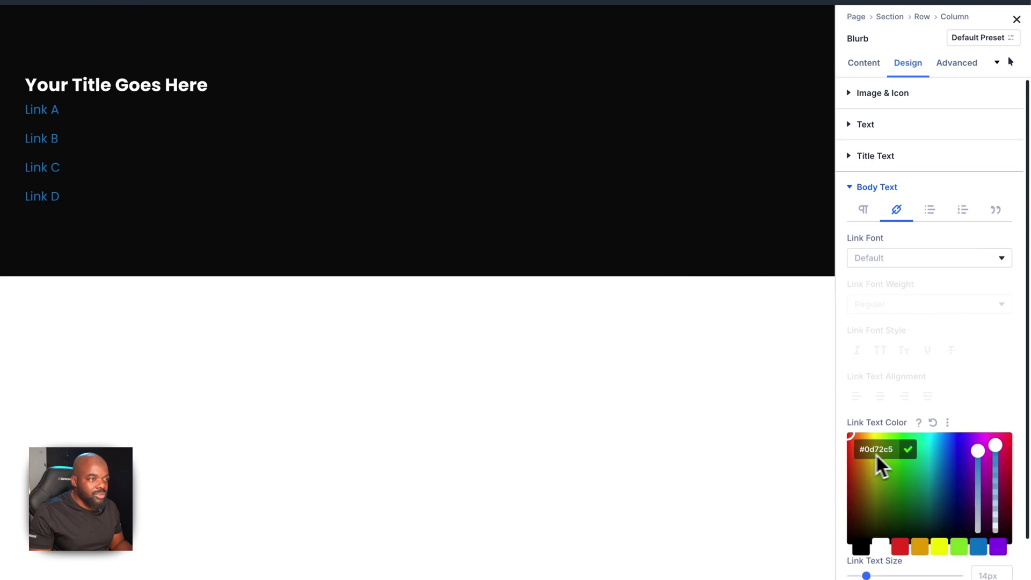
left_click_drag(978, 451, 983, 485)
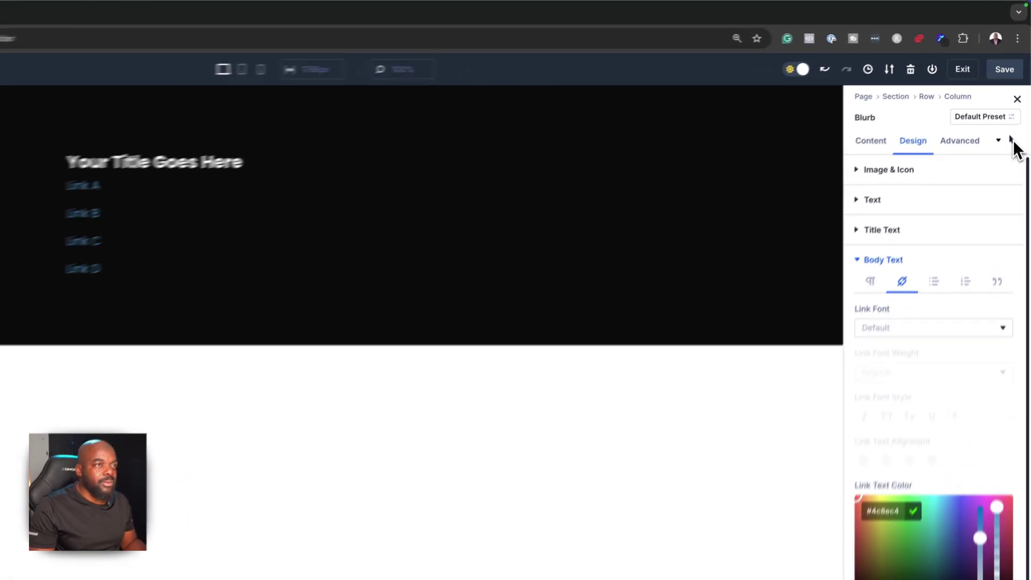
Switch back to the default desktop state and save the footer layout
left_click(1007, 103)
left_click(991, 76)
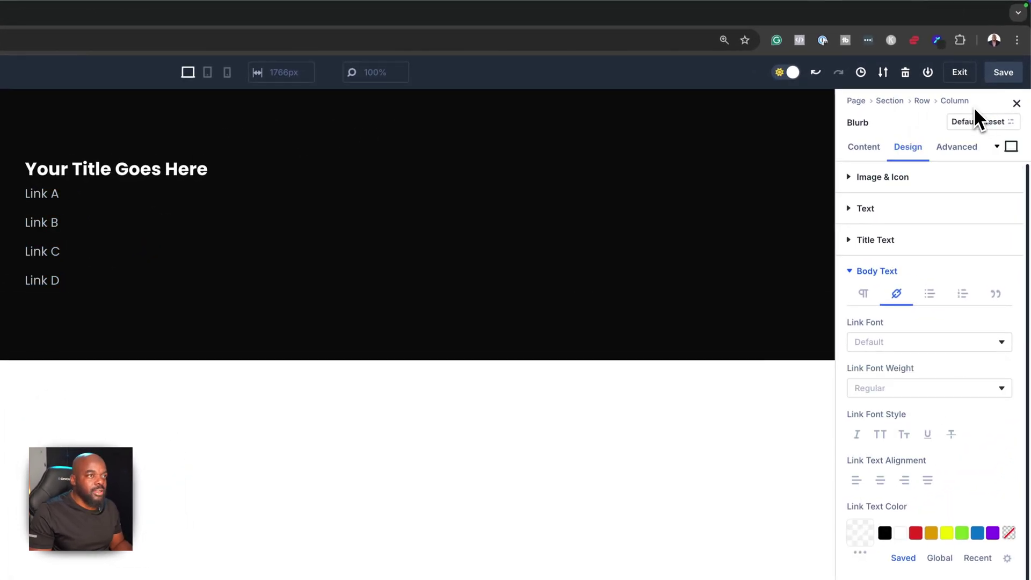
left_click(1012, 74)
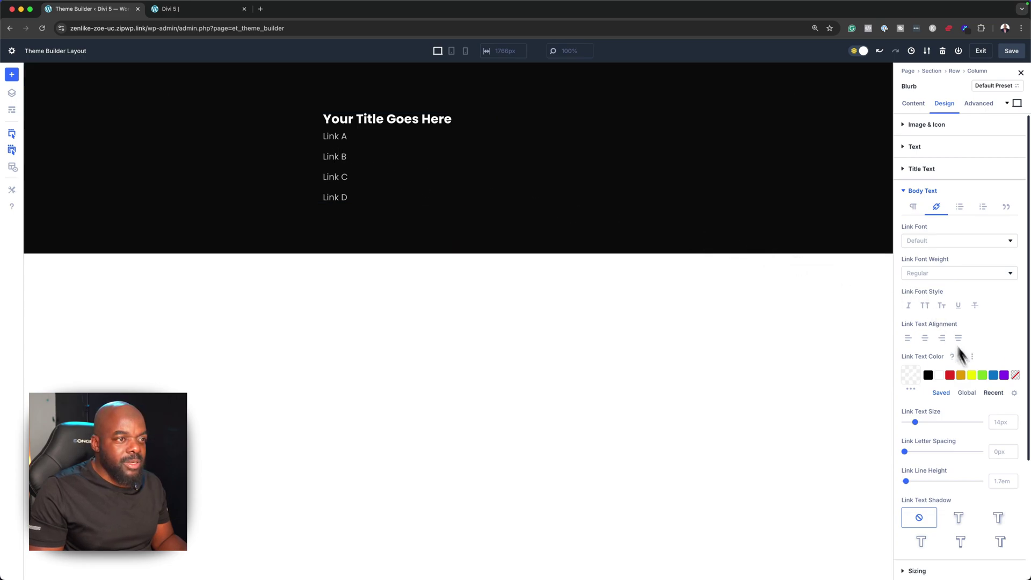
Delete the blank lines between Link A–D in the Blurb's HTML text
left_click(1012, 483)
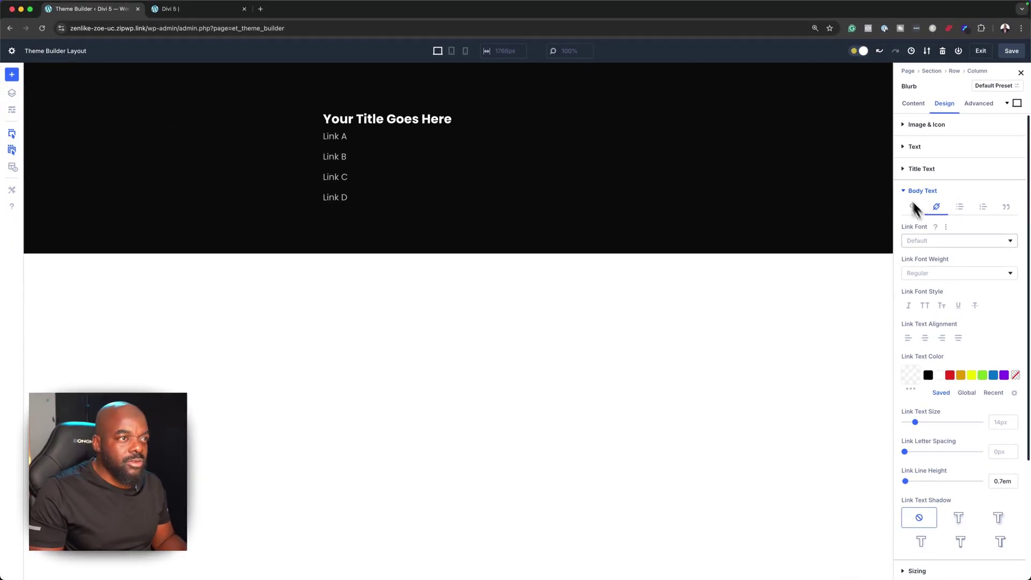
double_click(996, 481)
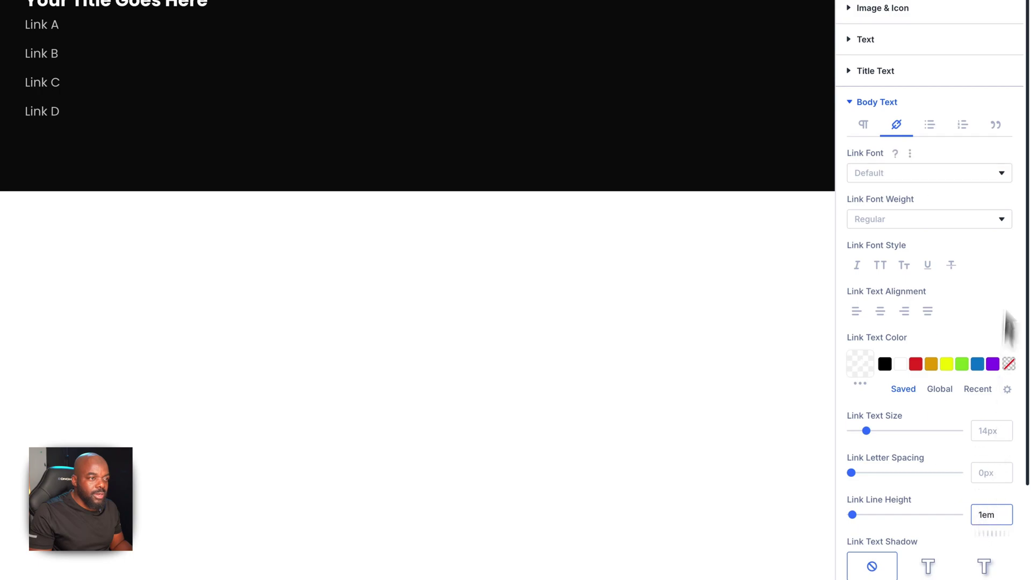
left_click(865, 60)
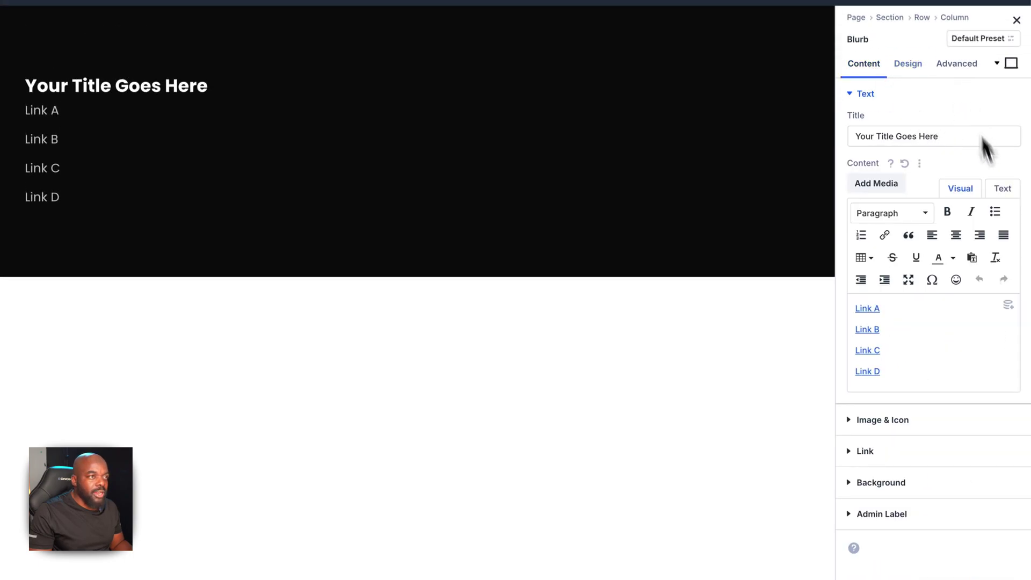
left_click(1002, 189)
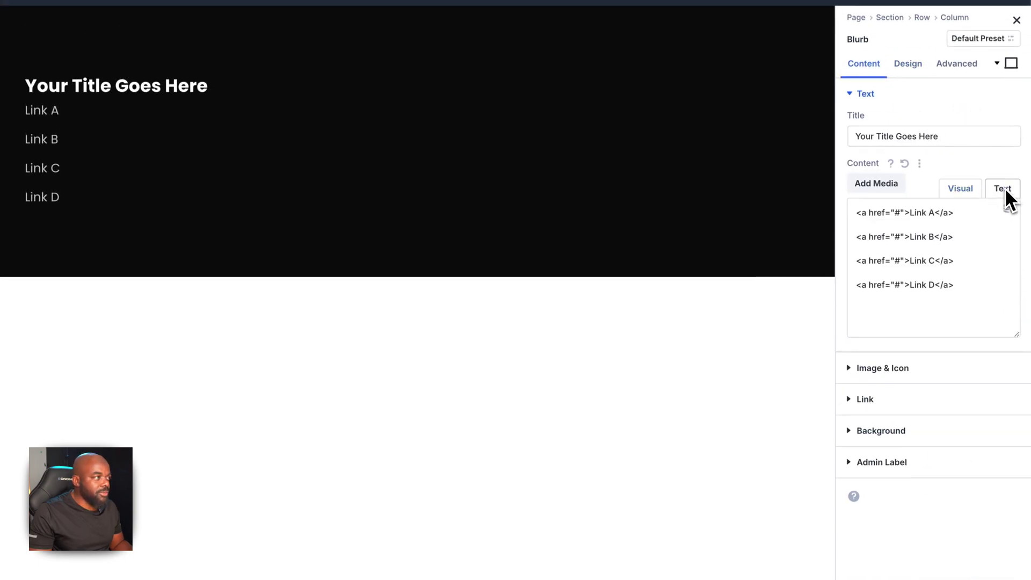
left_click(866, 228)
key("BackSpace")
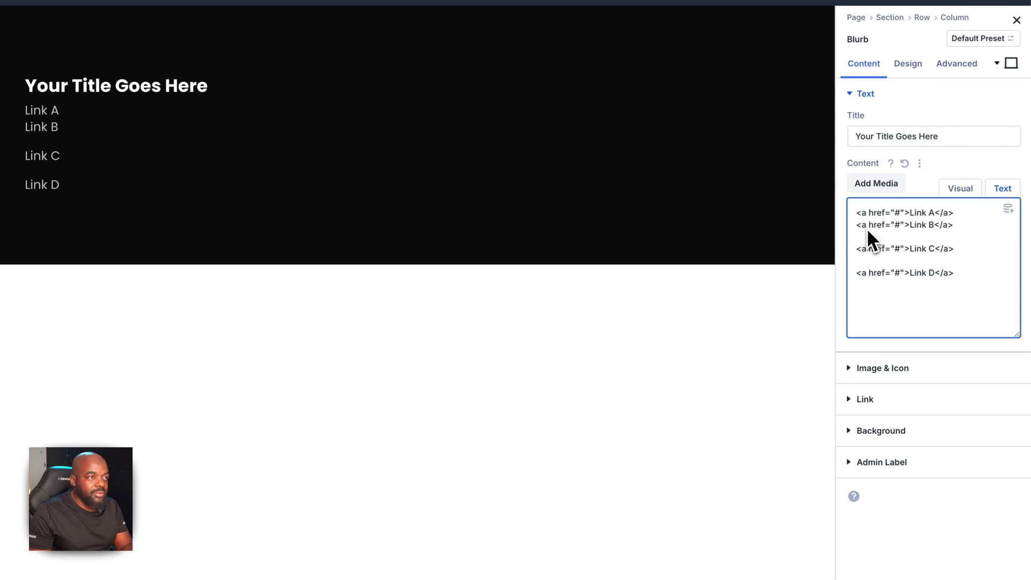
left_click(867, 240)
key("BackSpace")
left_click(861, 255)
key("BackSpace")
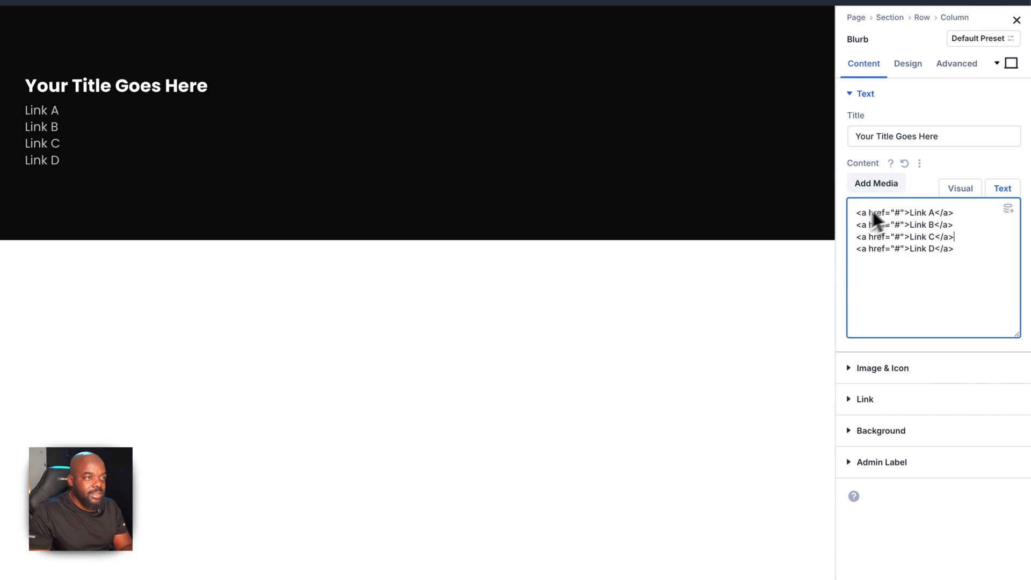
Set the body link line height to 1.7em
left_click(919, 65)
scroll(920, 453, "down", 3)
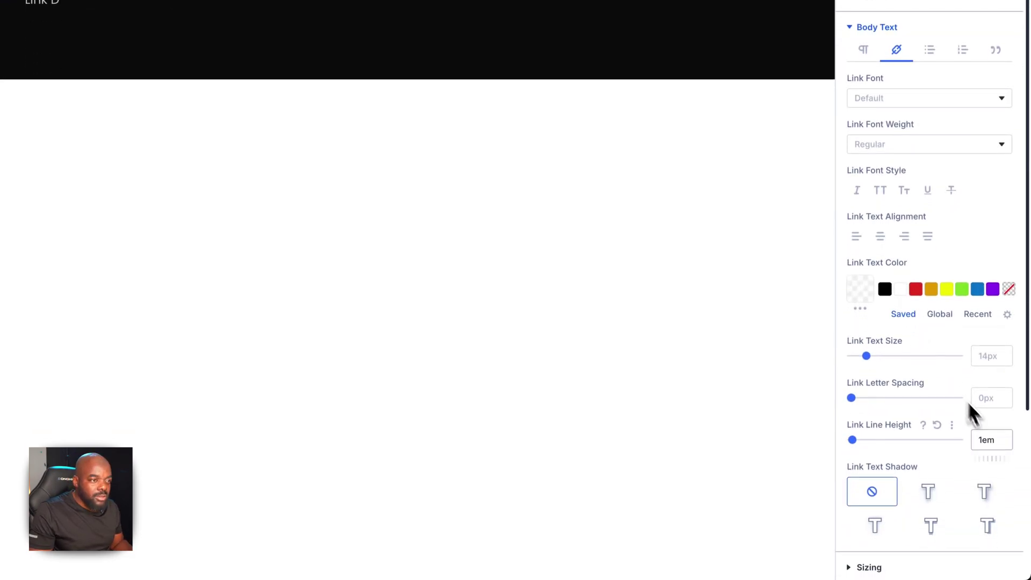
left_click(1004, 438)
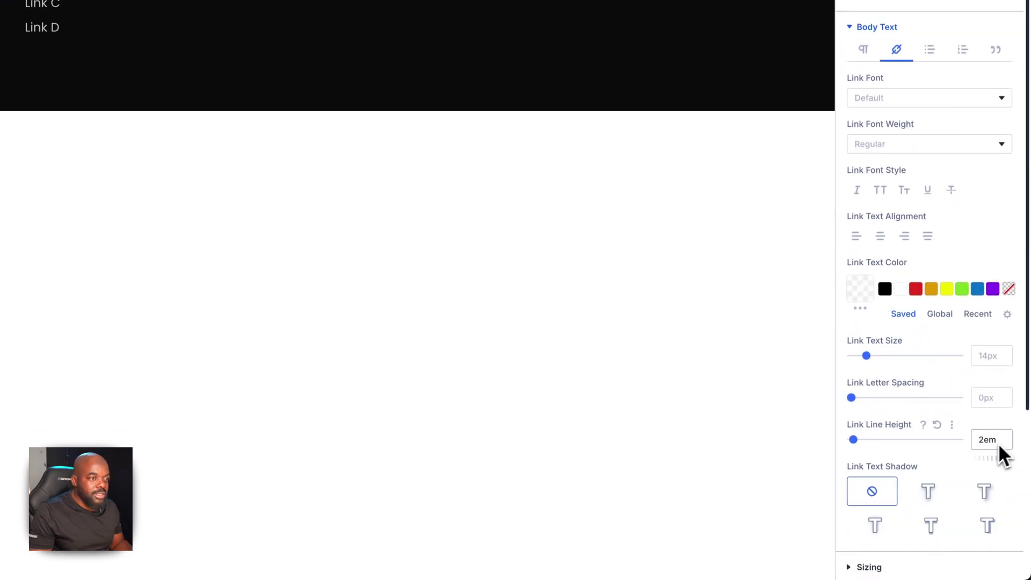
left_click(971, 443)
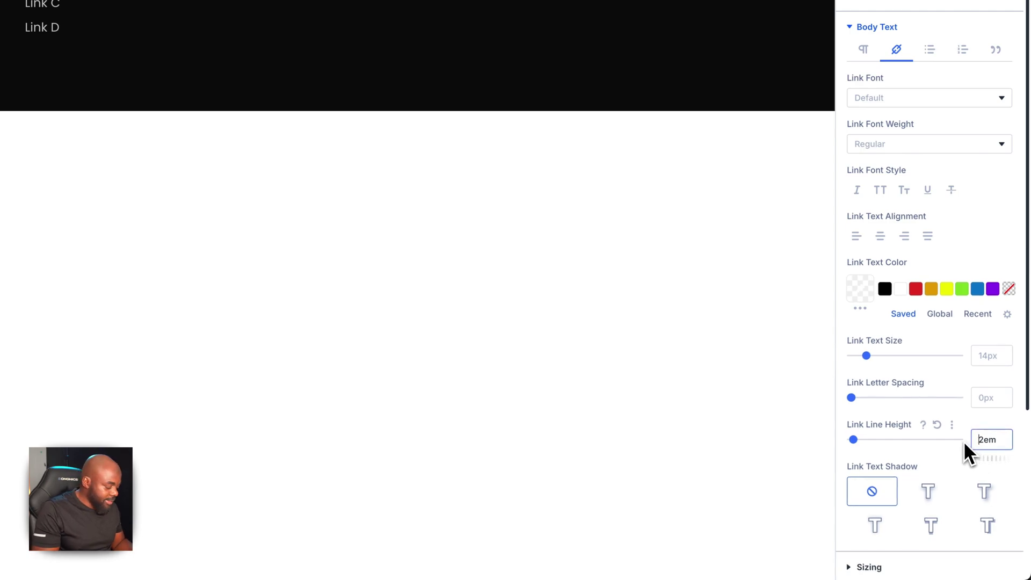
type("1.3")
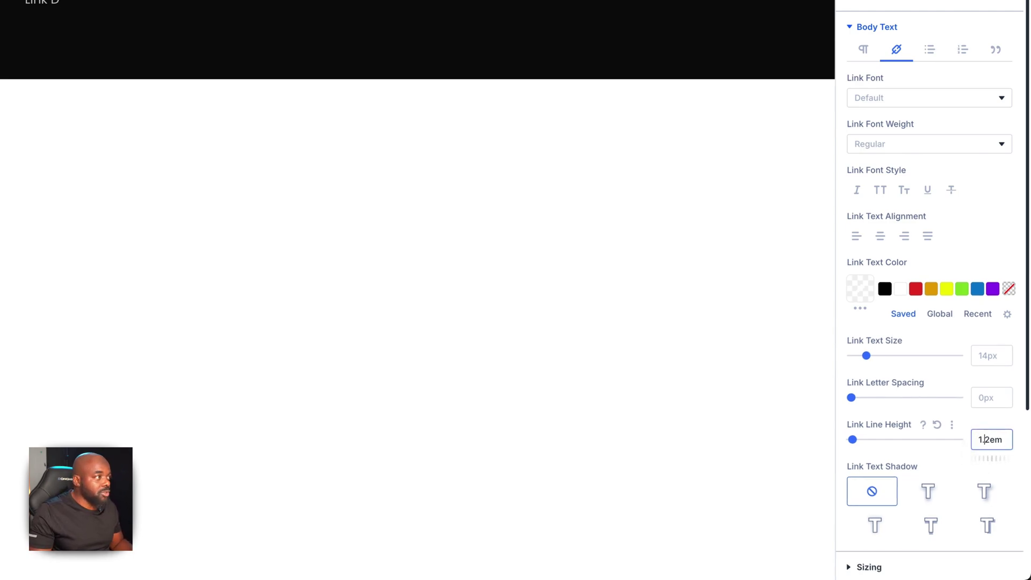
left_click(1004, 436)
left_click(1005, 436)
left_click(1004, 436)
left_click(1004, 436)
left_click(1004, 436)
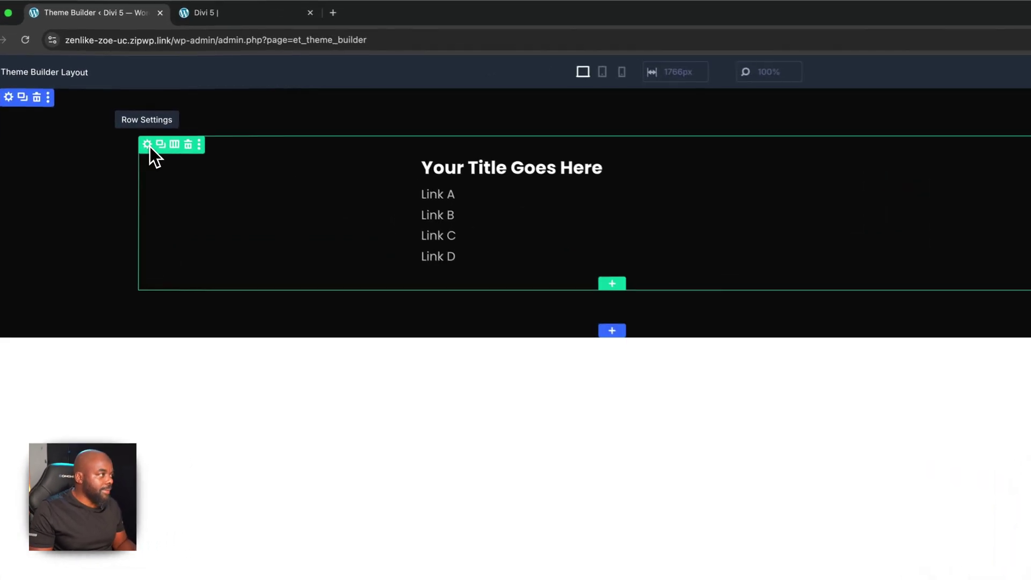
Duplicate the link-list column twice, then drag the empty fourth column to the front of the row
left_click(147, 145)
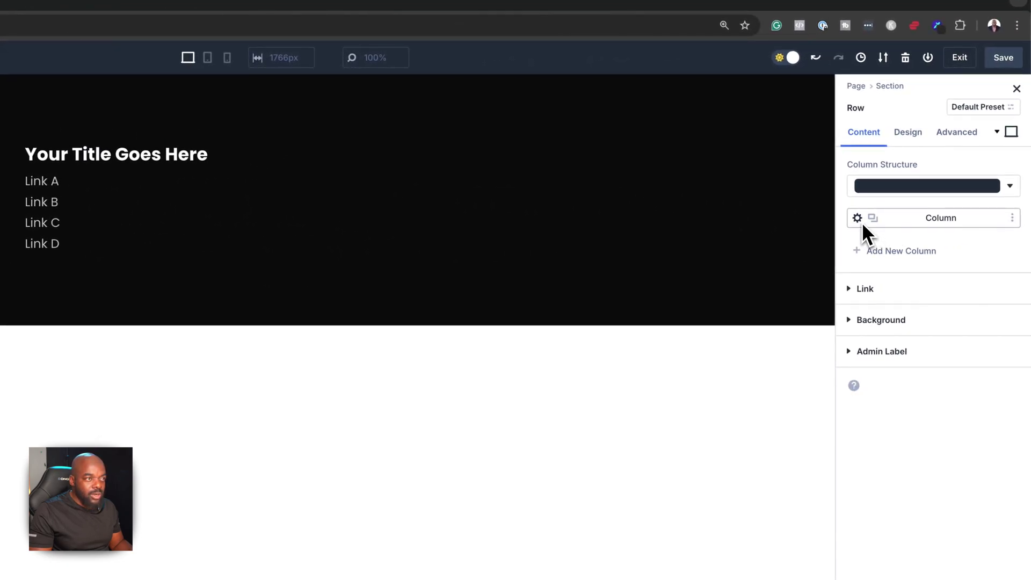
left_click(873, 218)
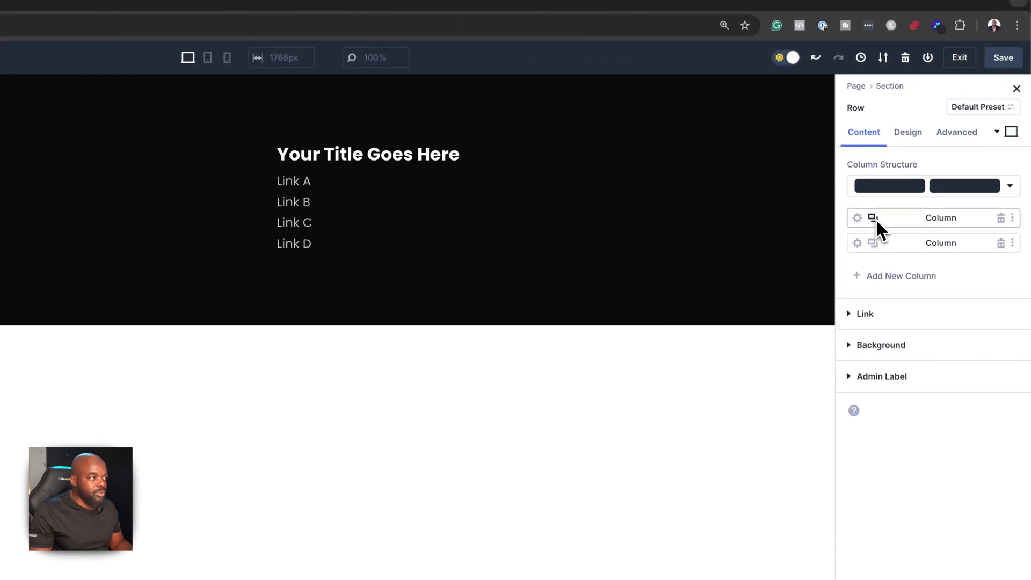
left_click(873, 218)
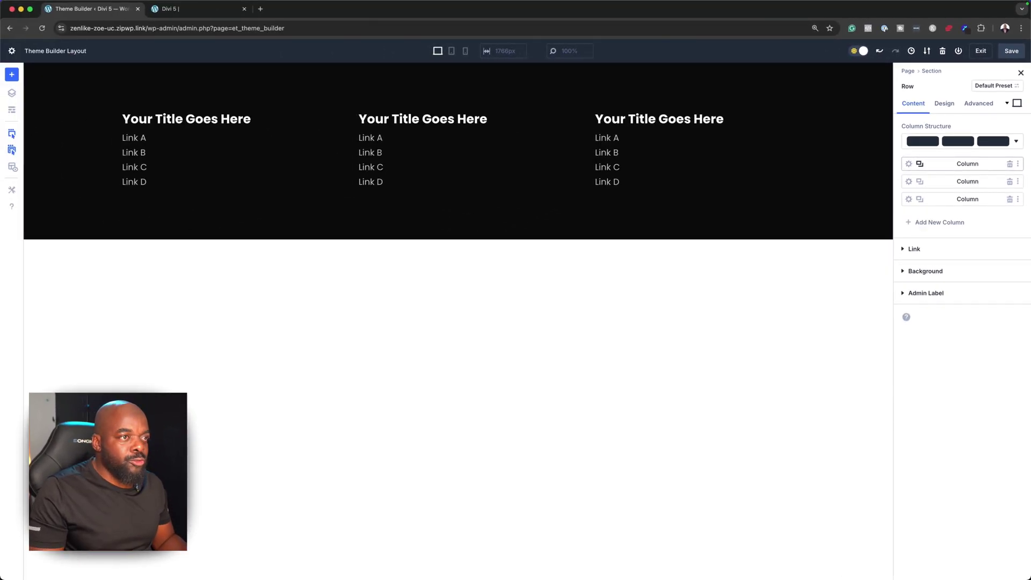
left_click(923, 168)
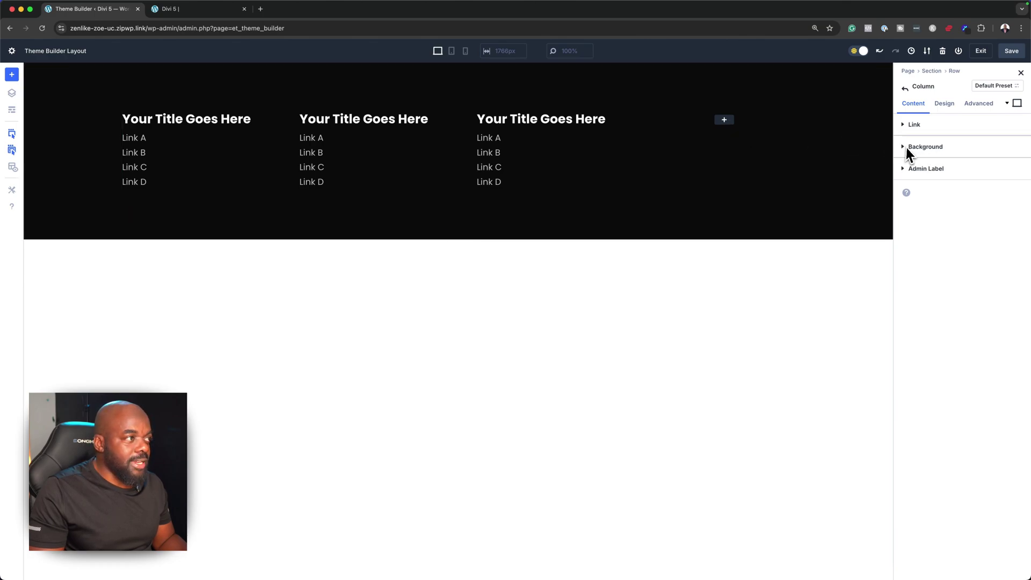
left_click(906, 90)
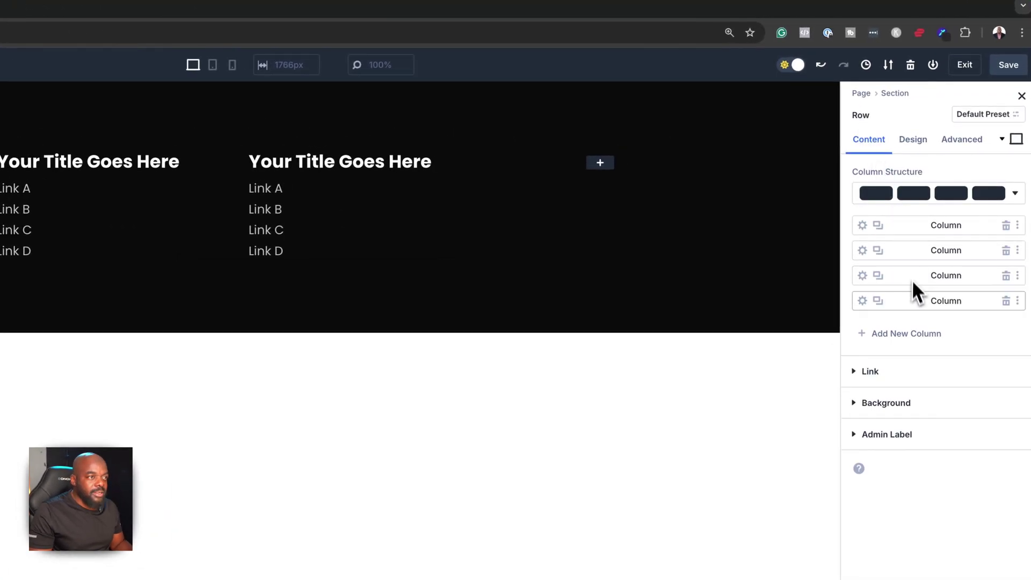
left_click_drag(914, 304, 910, 224)
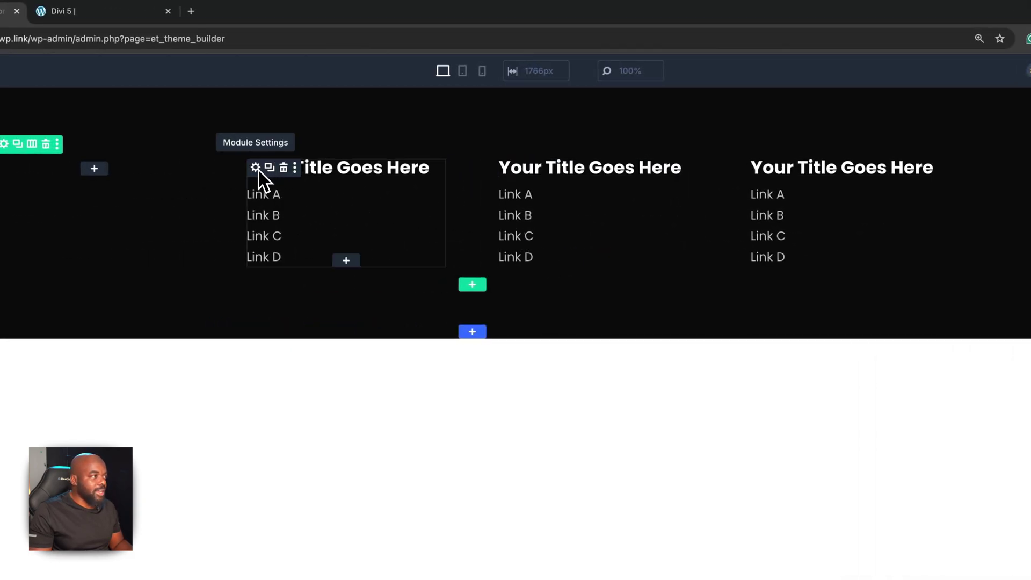
Retitle the first link-list Blurb 'About Us'
left_click(256, 172)
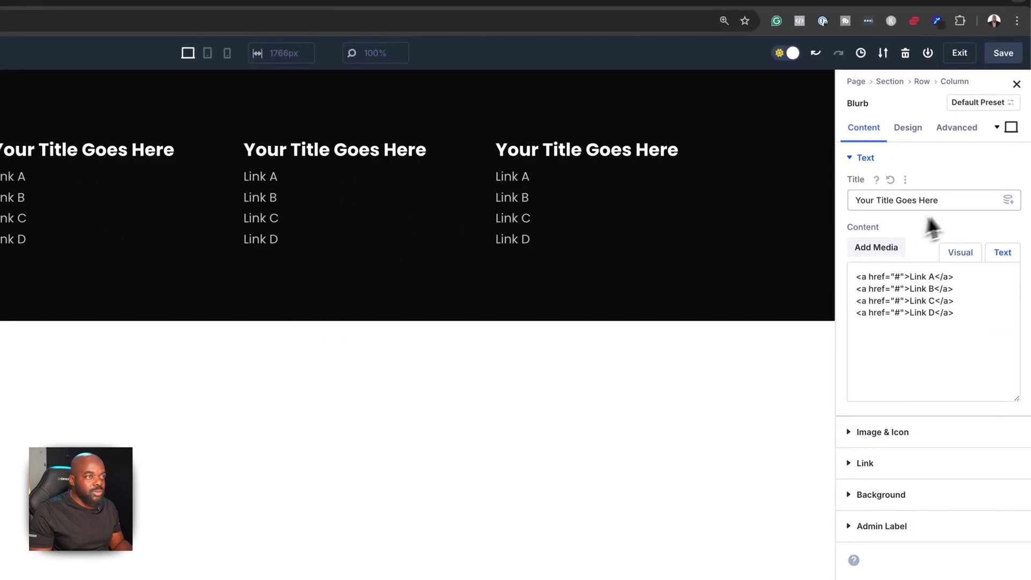
triple_click(961, 201)
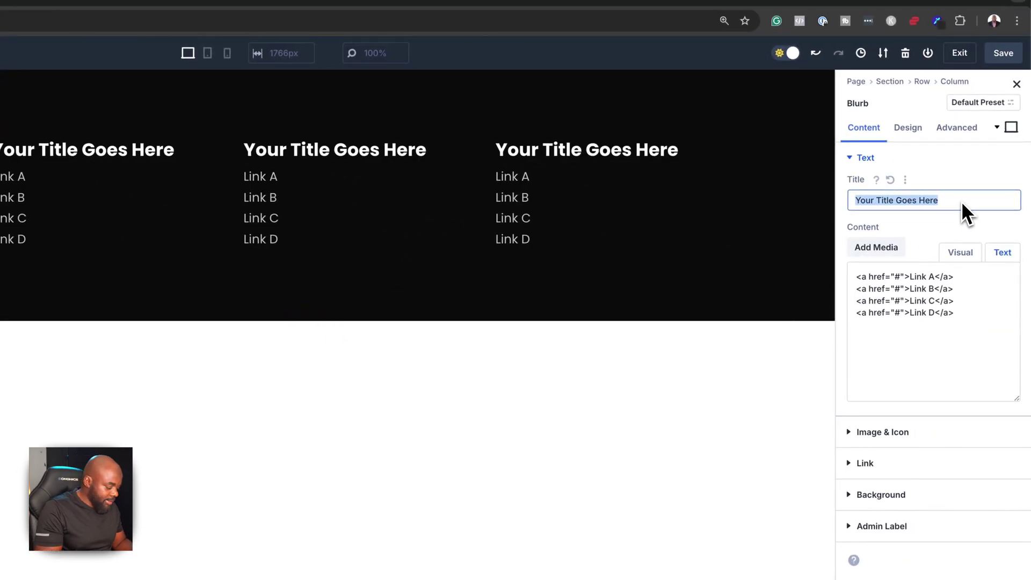
type("Abou")
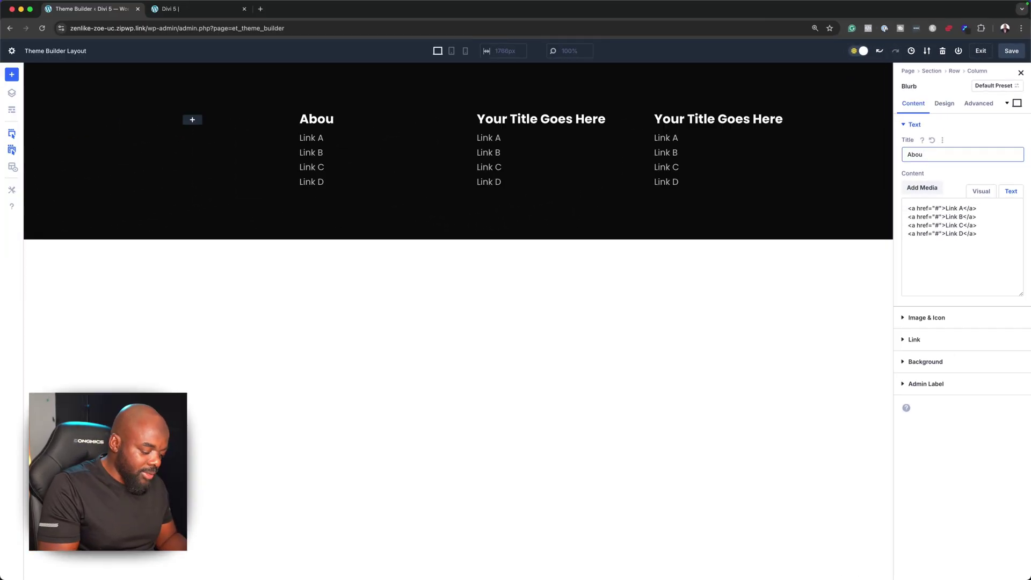
type("r")
key("BackSpace")
type("t Us")
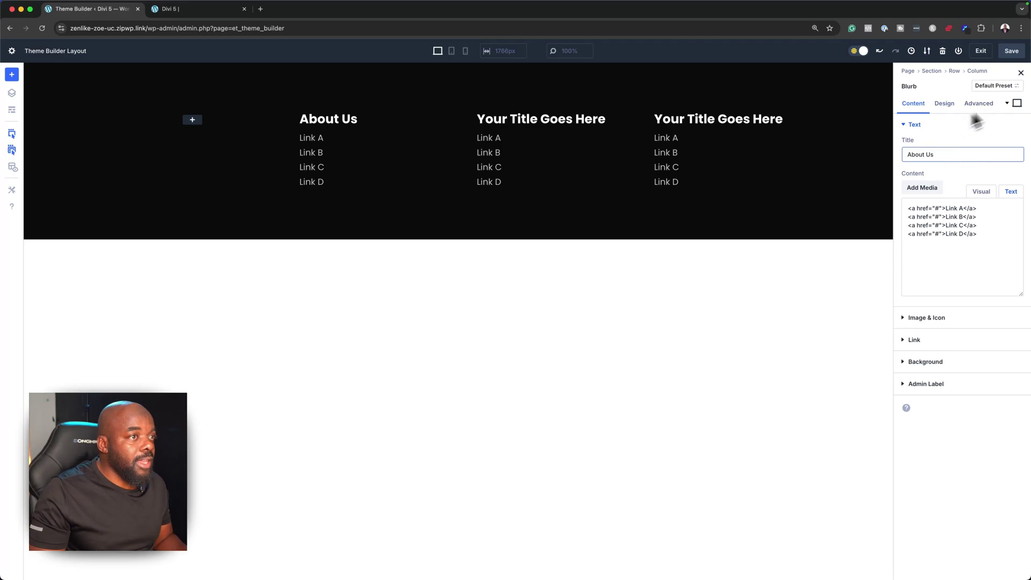
Retitle the second link-list Blurb 'Services'
left_click(529, 132)
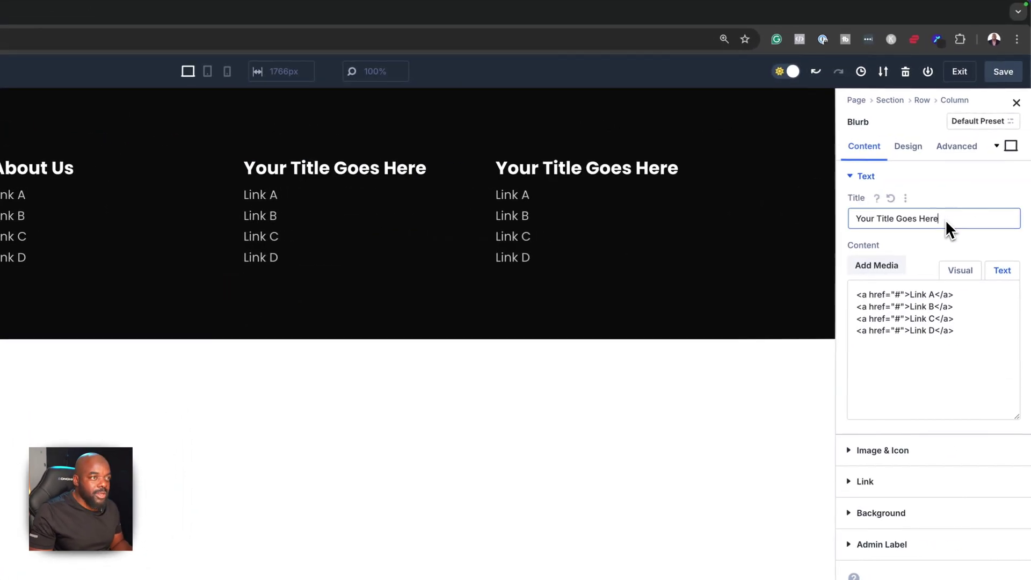
triple_click(944, 220)
type("Ser")
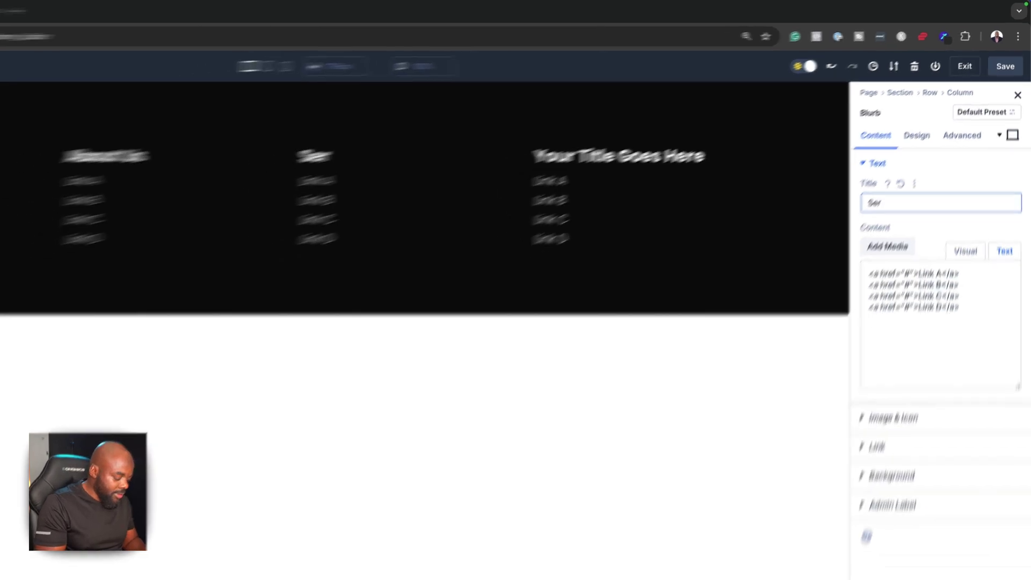
type("vices")
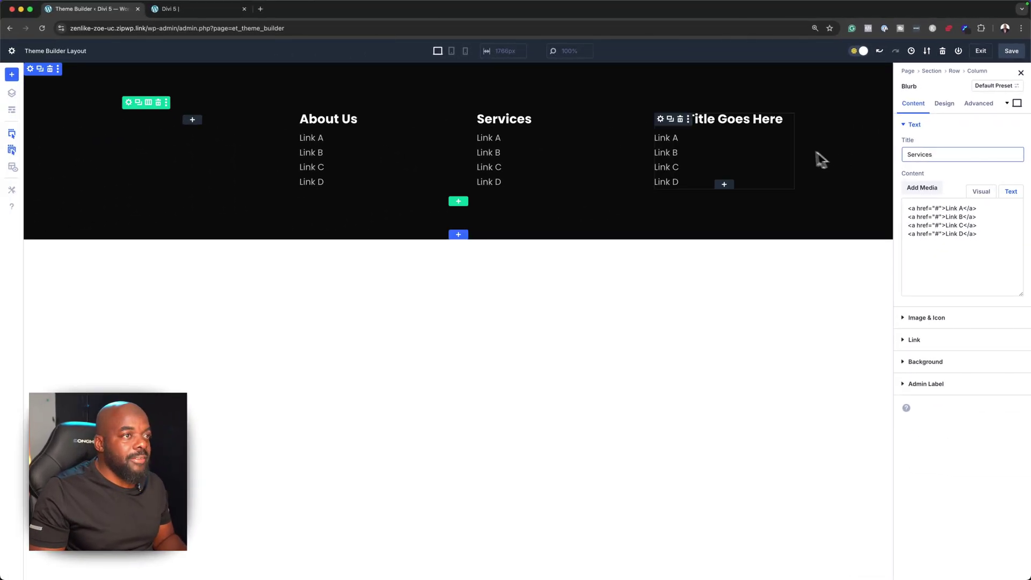
left_click(788, 151)
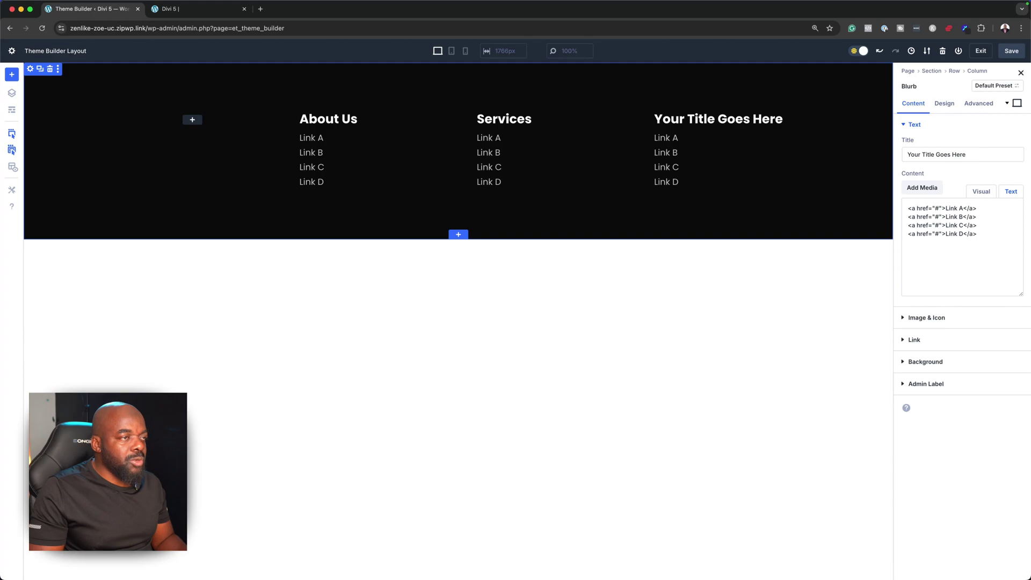
triple_click(998, 155)
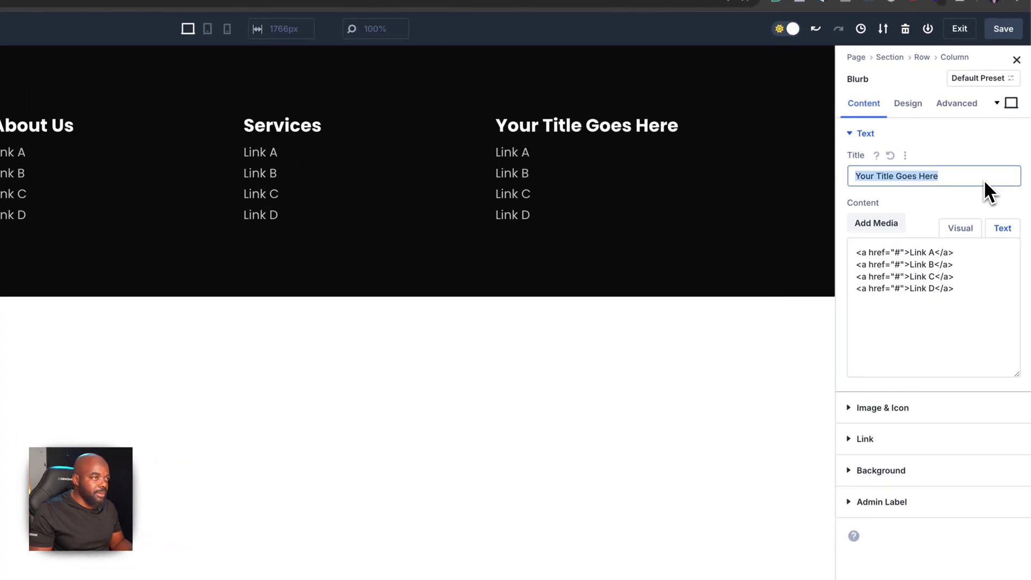
type("Contact")
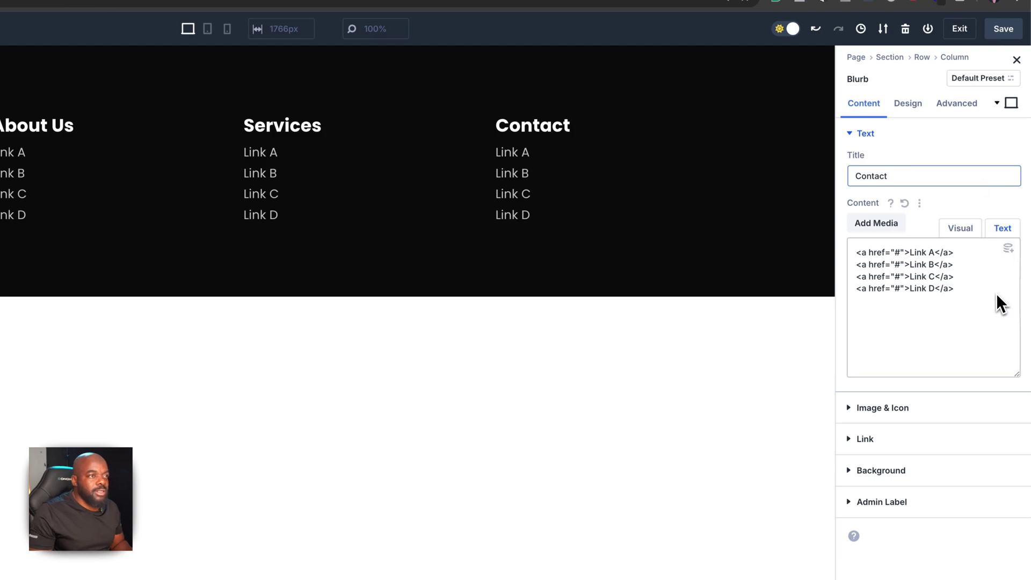
left_click_drag(996, 294, 849, 249)
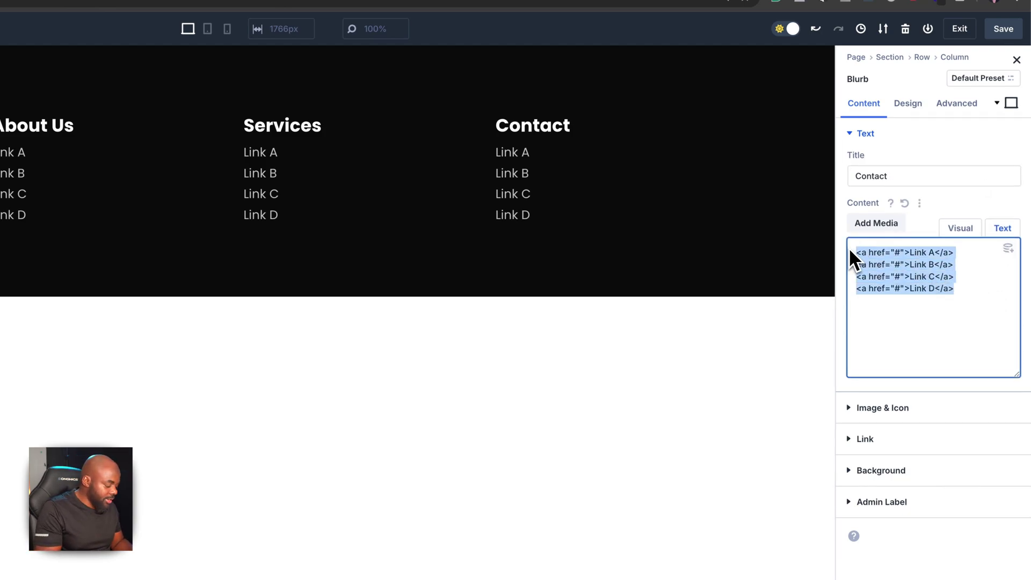
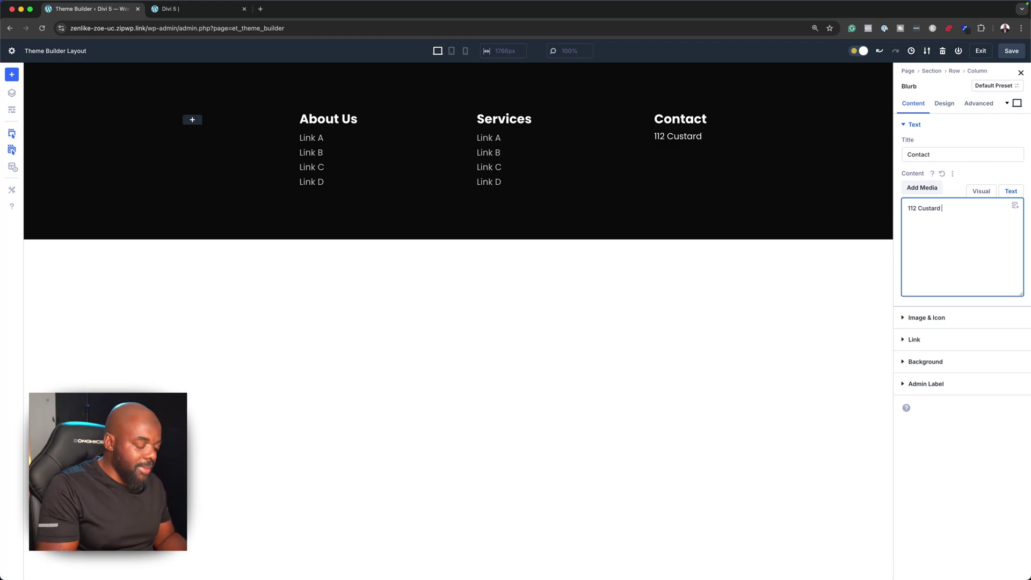
key("Return")
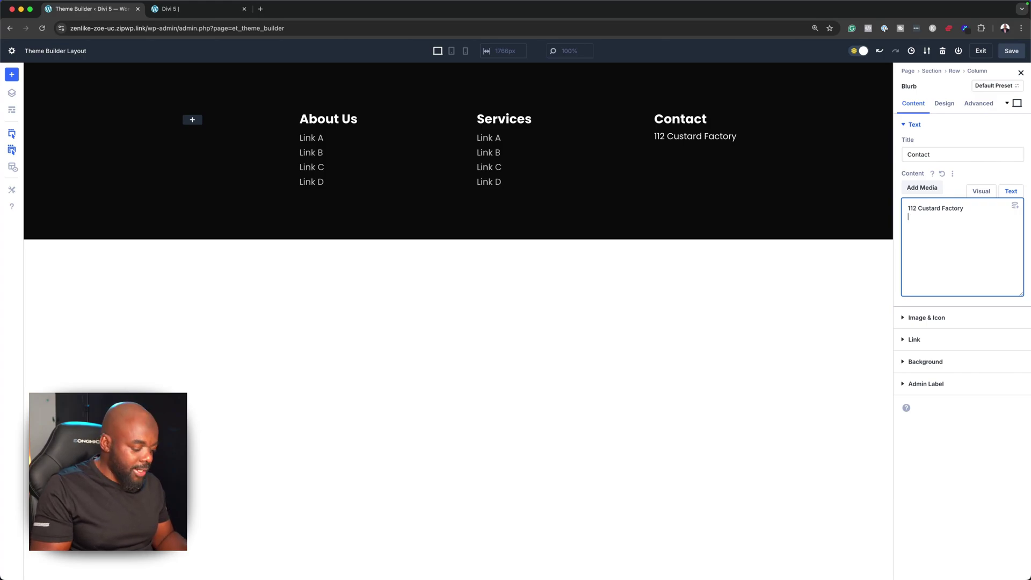
type("Birmingham")
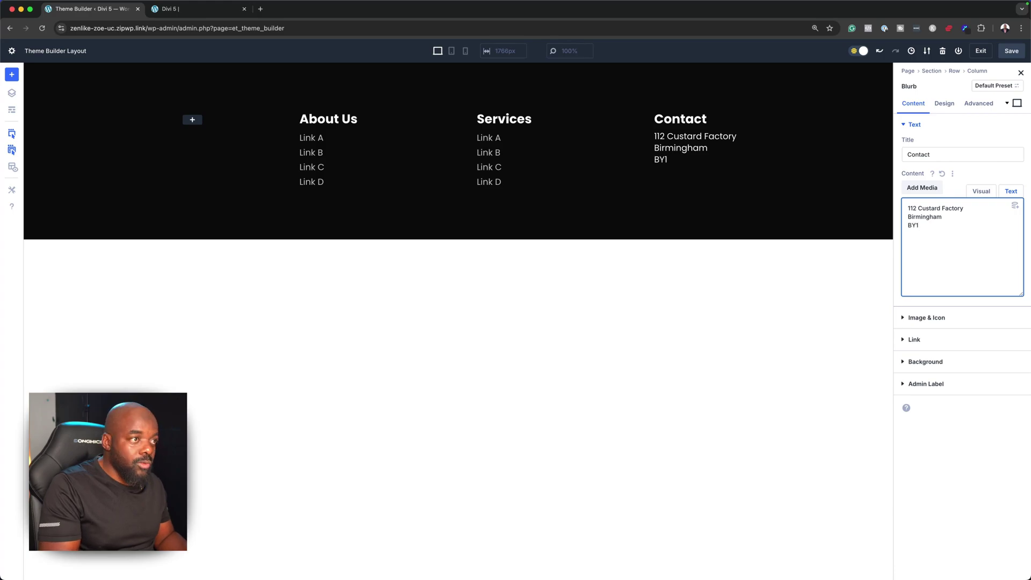
type("GH6  ")
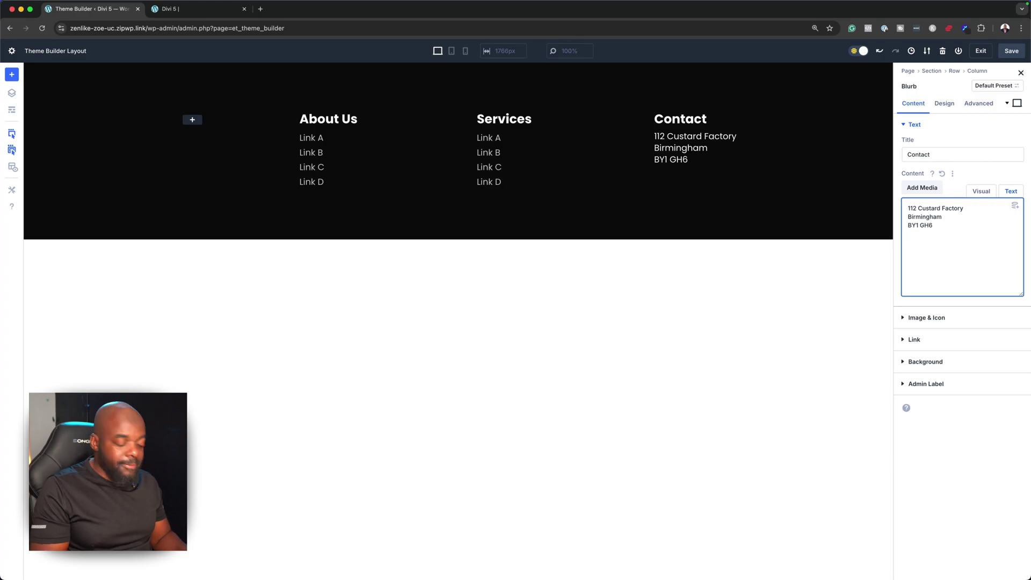
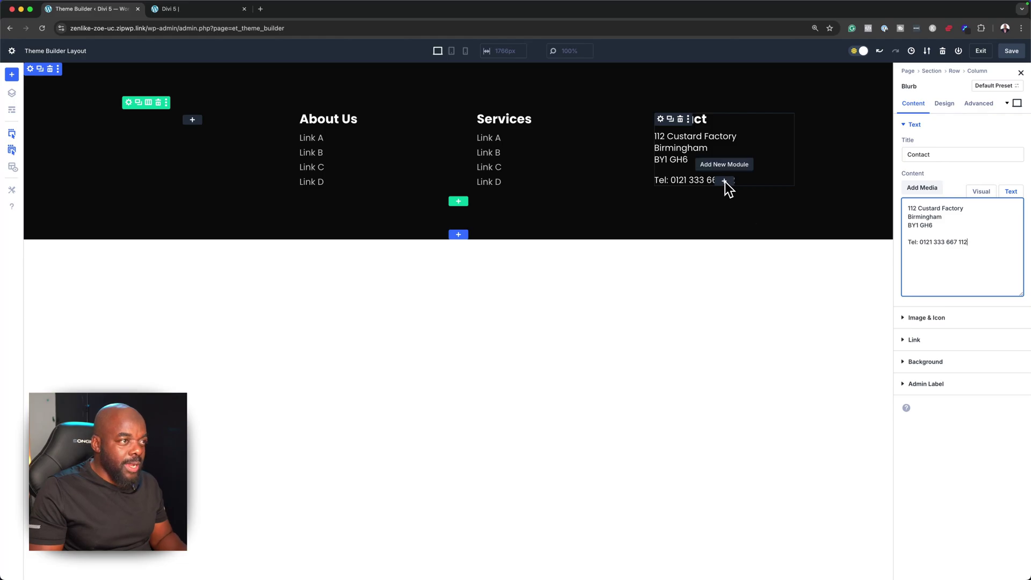
Insert a Social Media Follow module below the Contact details
left_click(724, 181)
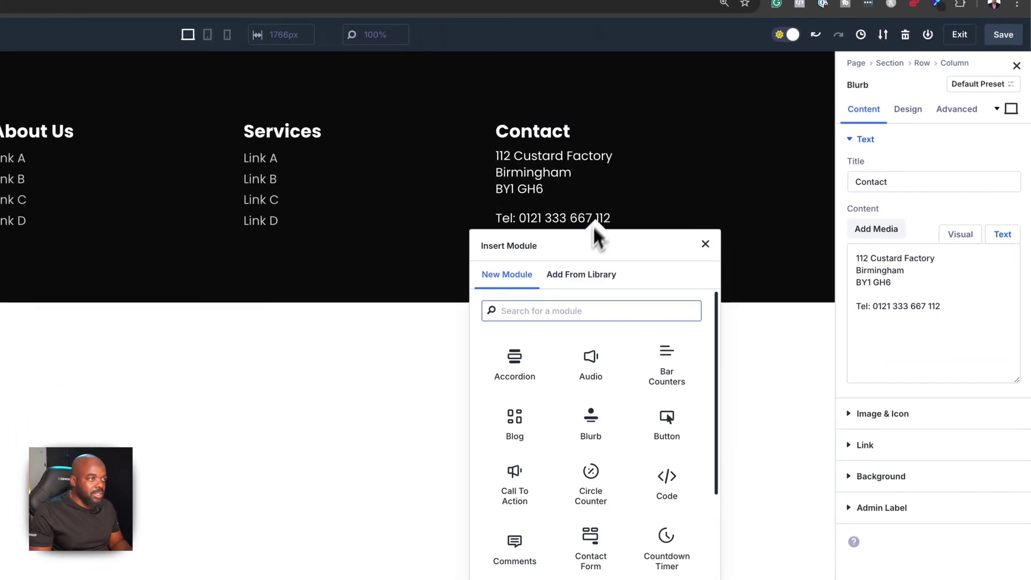
type("socia")
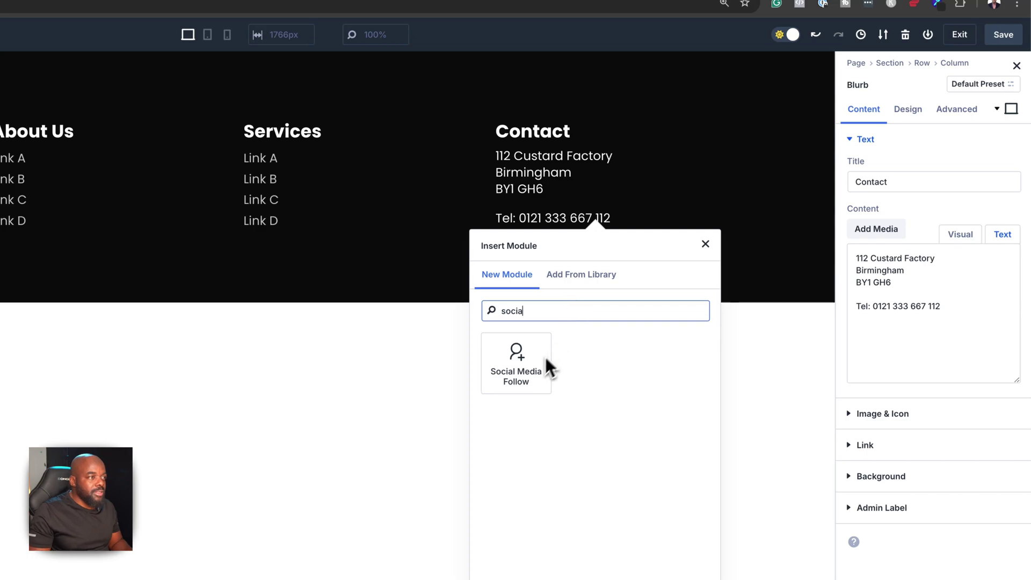
left_click(546, 359)
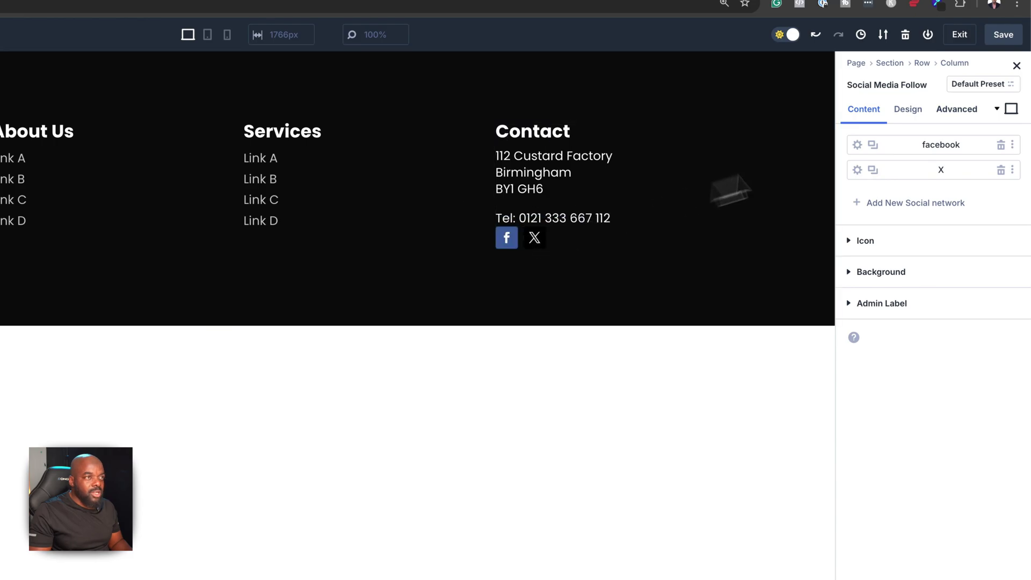
Edit the social module's top margin, entering 2em and then clearing the 2
left_click(911, 112)
left_click(901, 297)
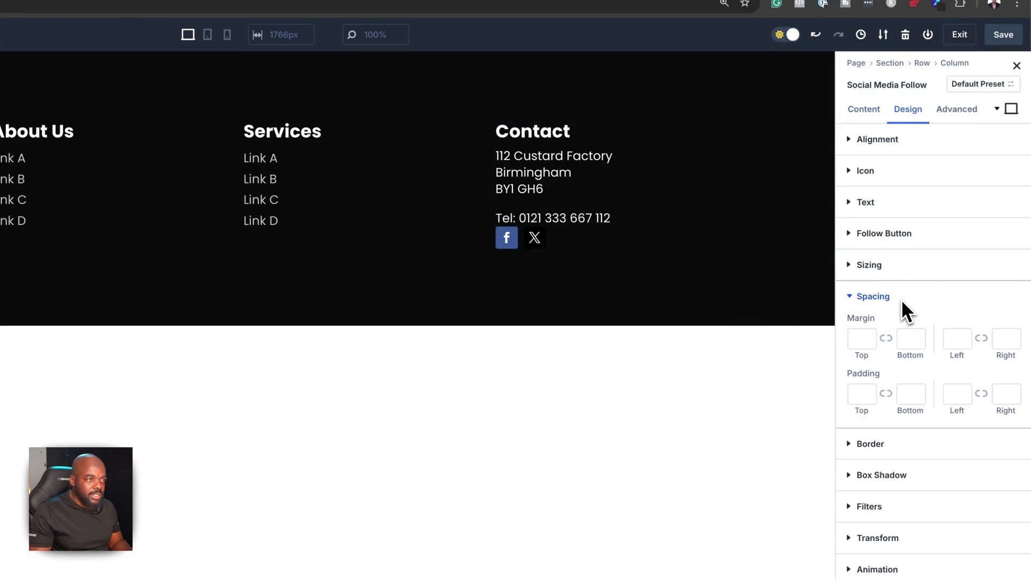
left_click(859, 340)
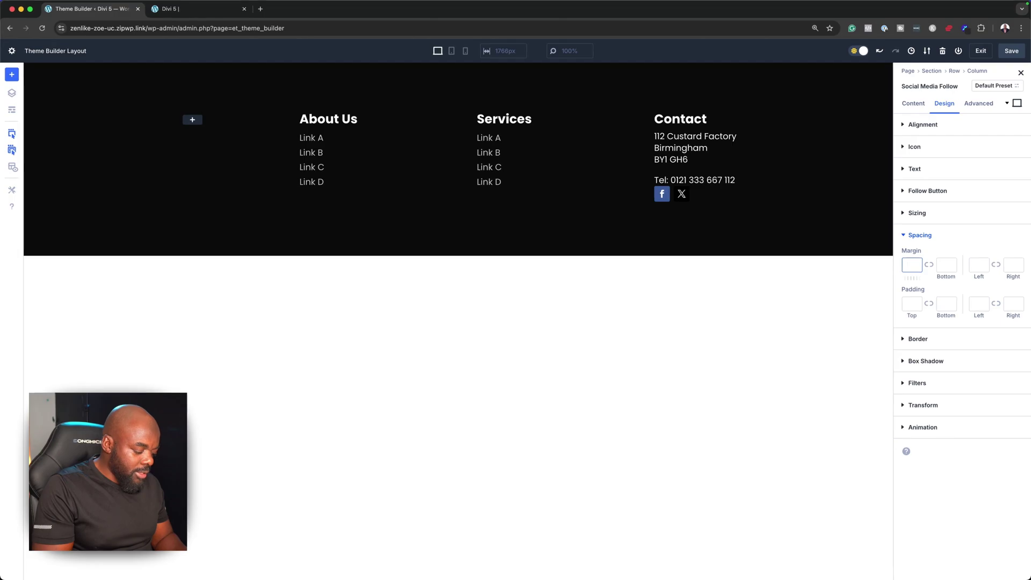
type("2em")
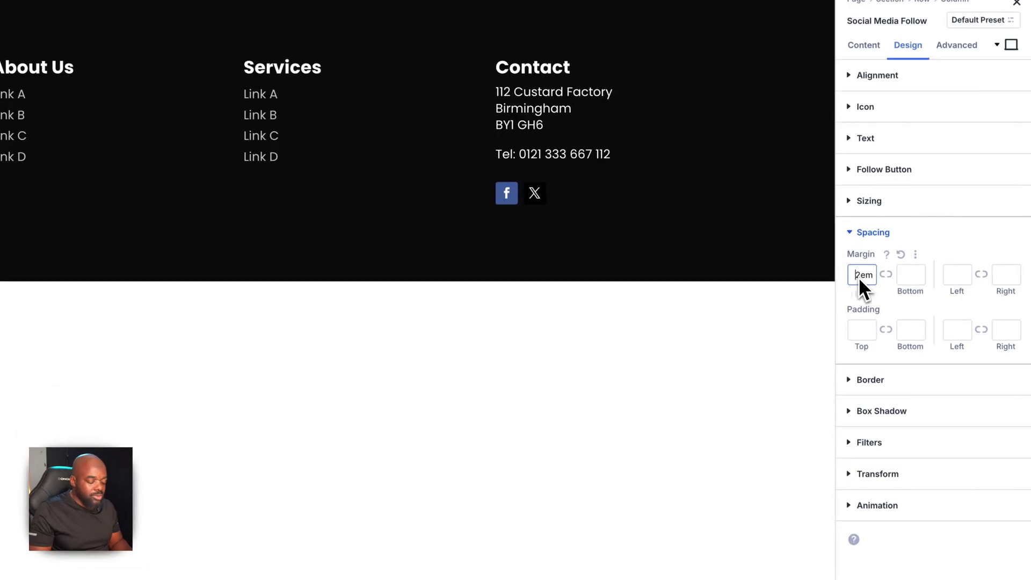
key("Delete")
Finish the 1em top margin and duplicate the X network entry twice
type("1")
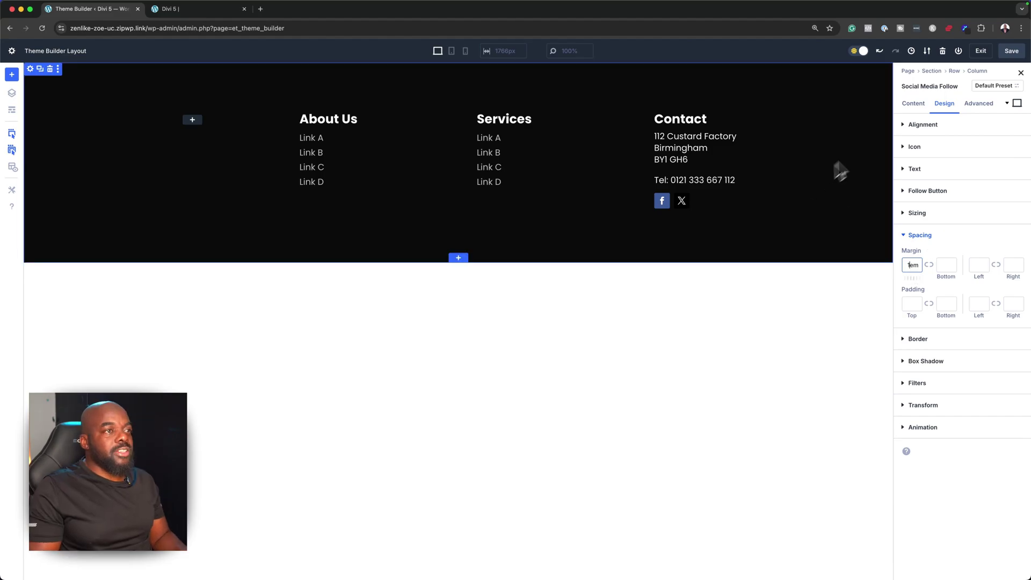
left_click(912, 103)
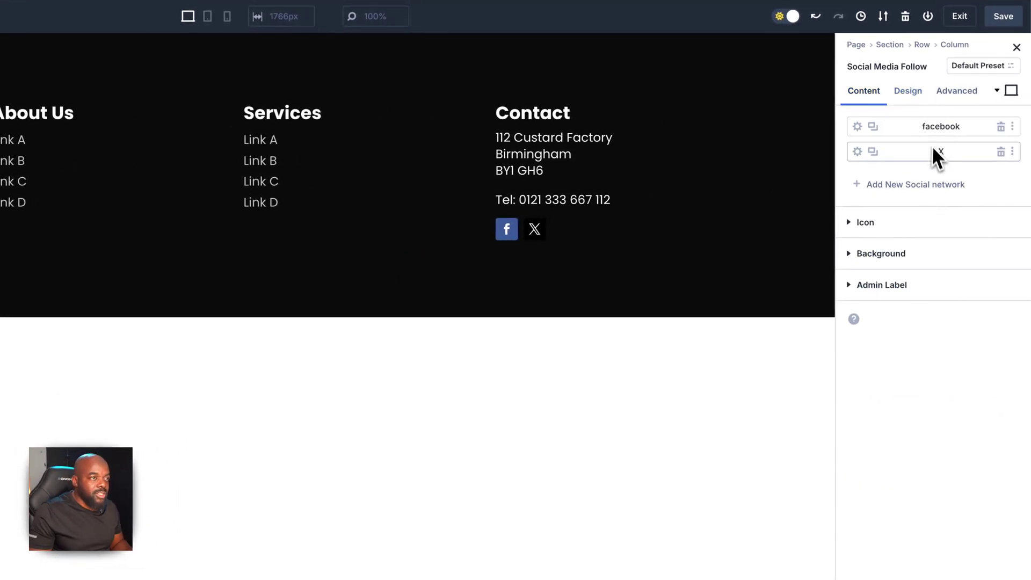
left_click(878, 153)
left_click(878, 154)
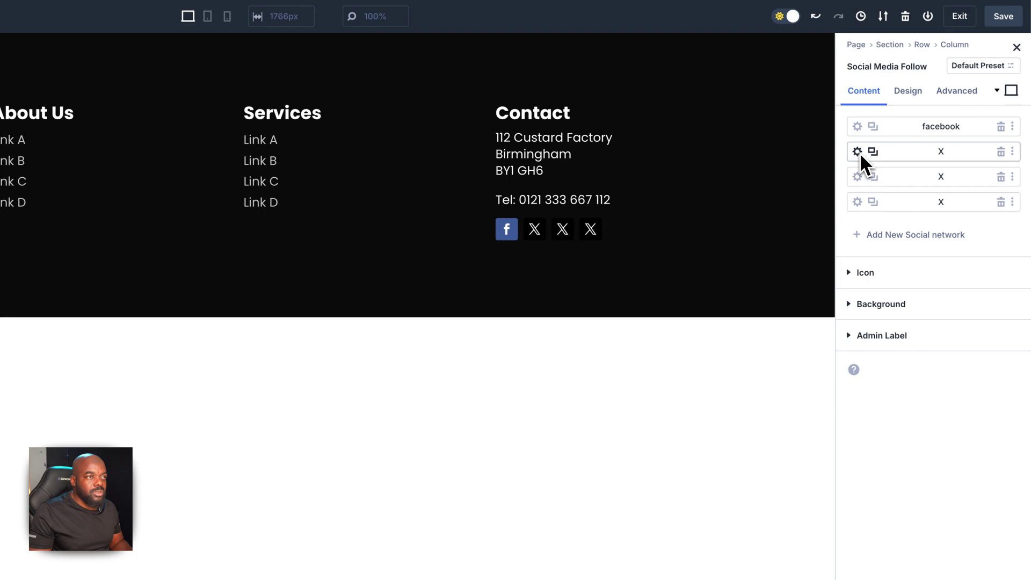
Change the second social network to Instagram with the link '#'
left_click(858, 152)
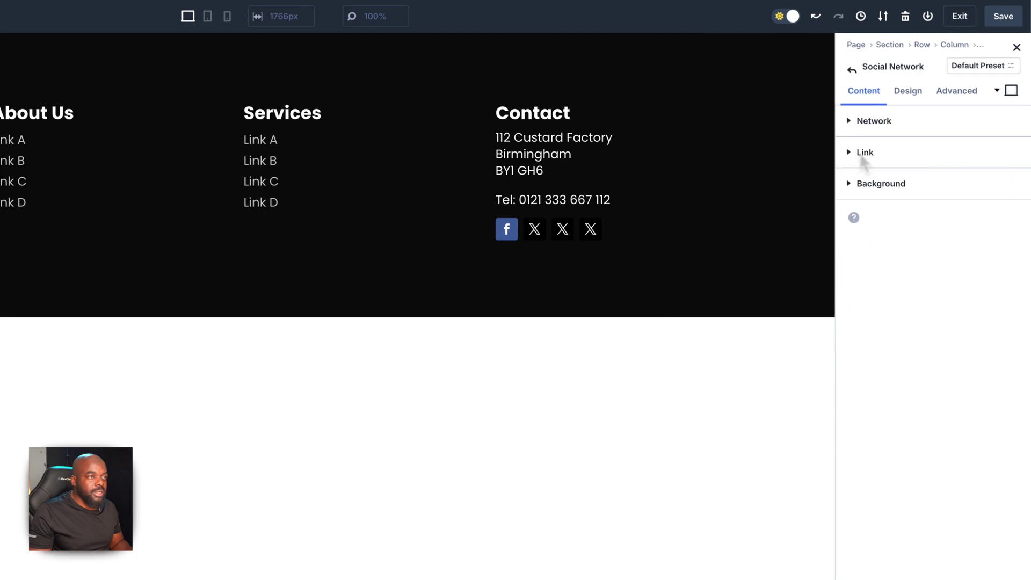
left_click(876, 121)
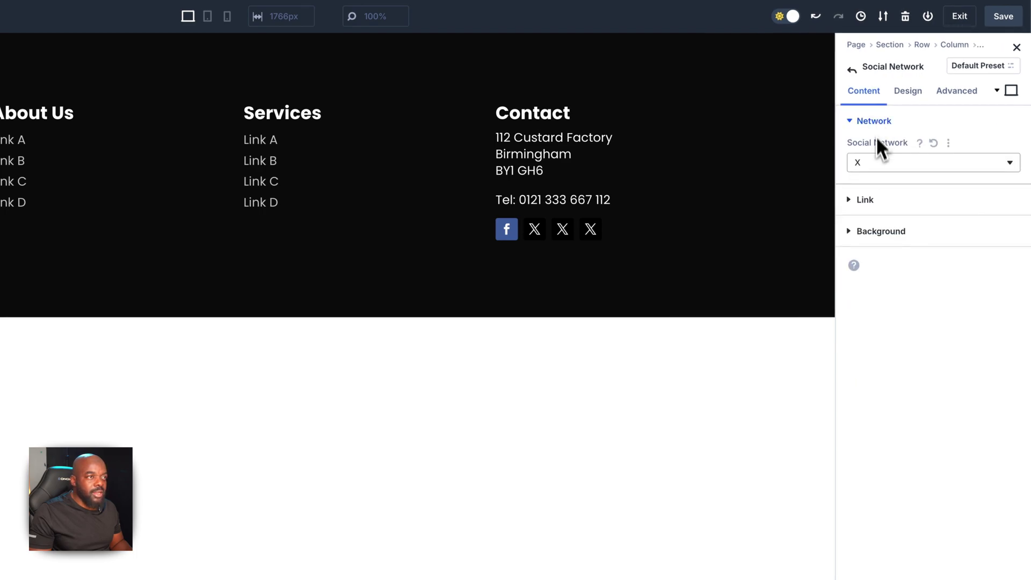
left_click(877, 161)
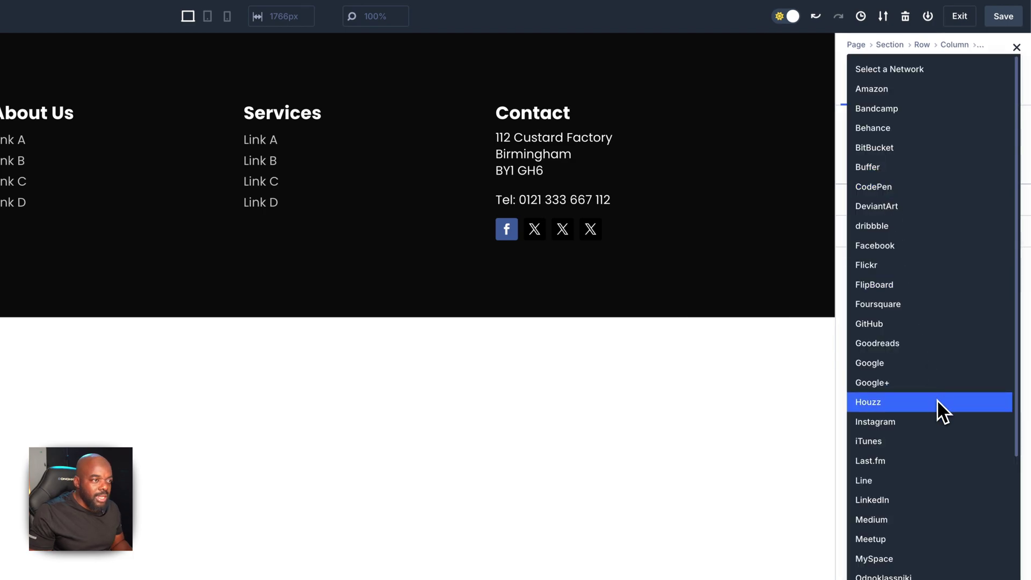
left_click(933, 422)
left_click(880, 199)
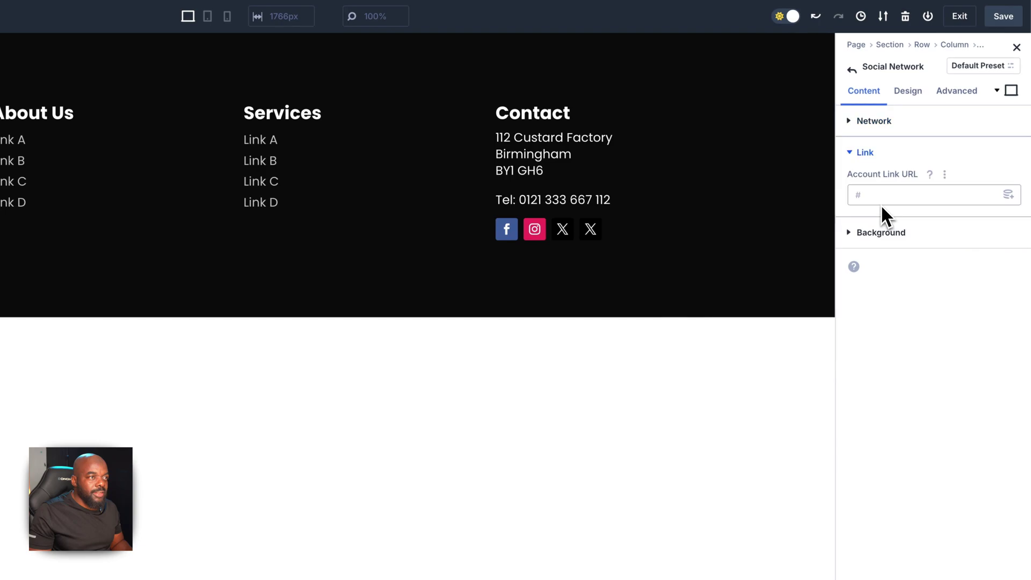
left_click(884, 194)
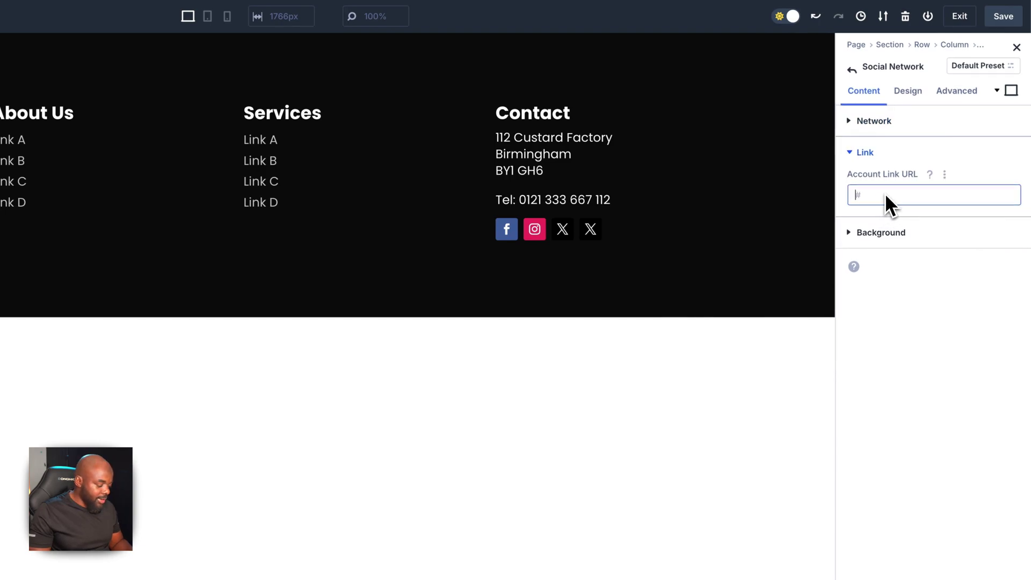
type("#")
key("Escape")
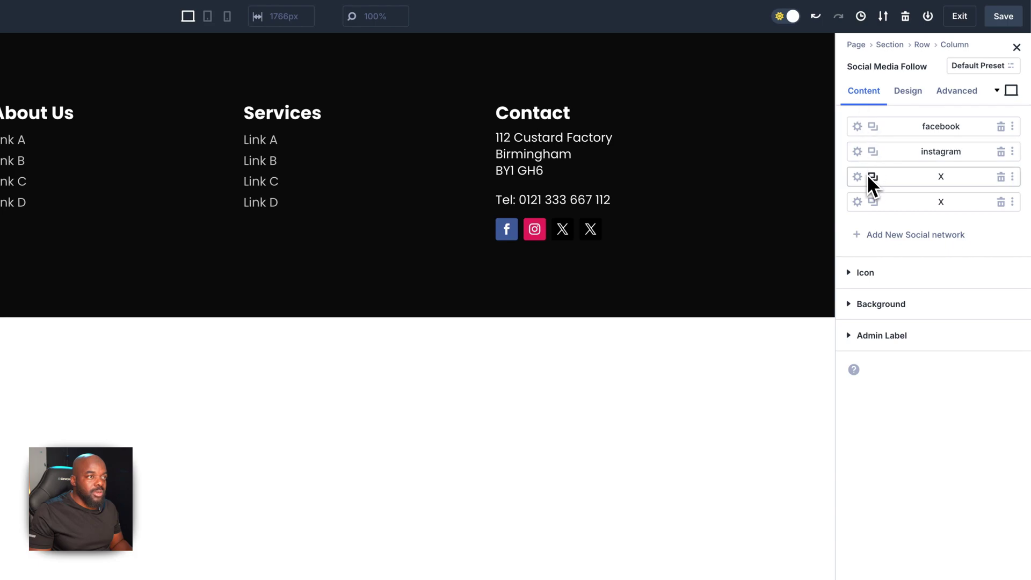
Change the third social network to WhatsApp
left_click(858, 177)
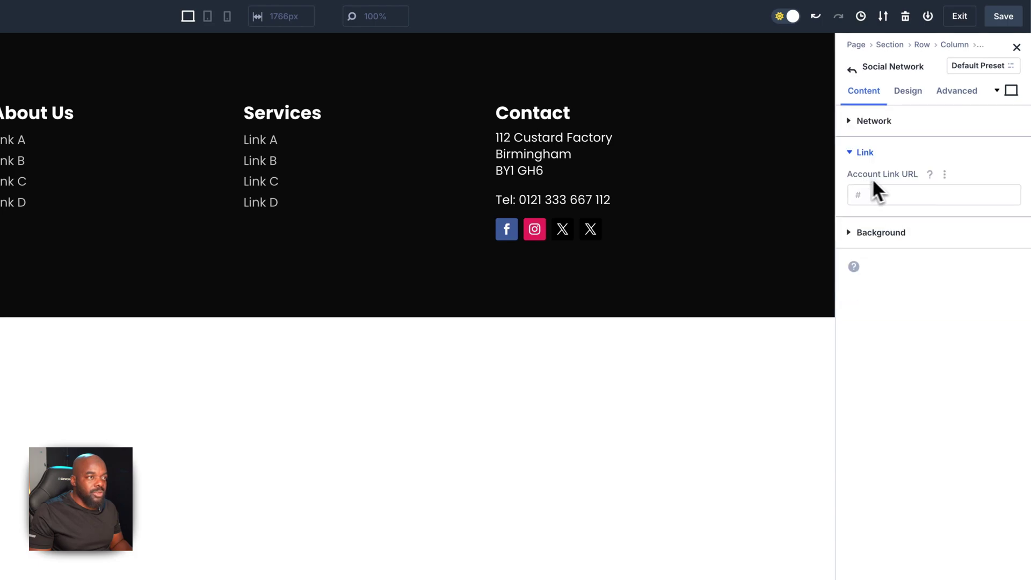
left_click(877, 121)
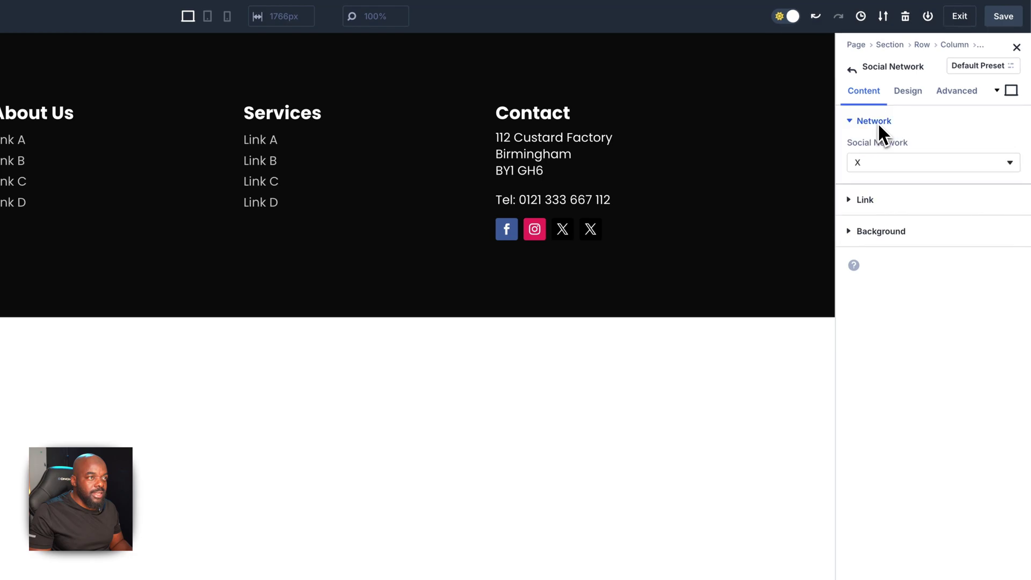
left_click(880, 161)
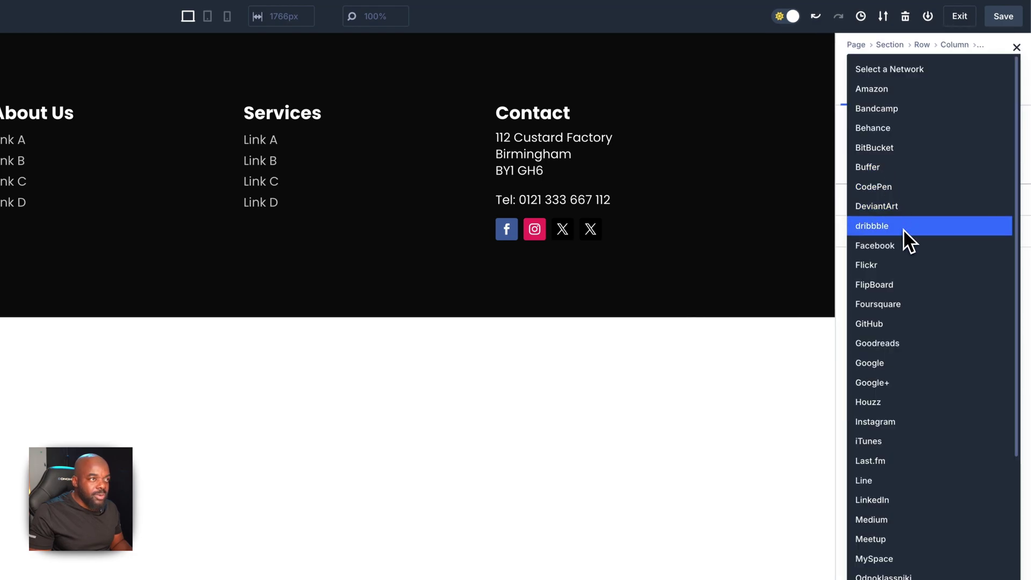
scroll(904, 234, "down", 6)
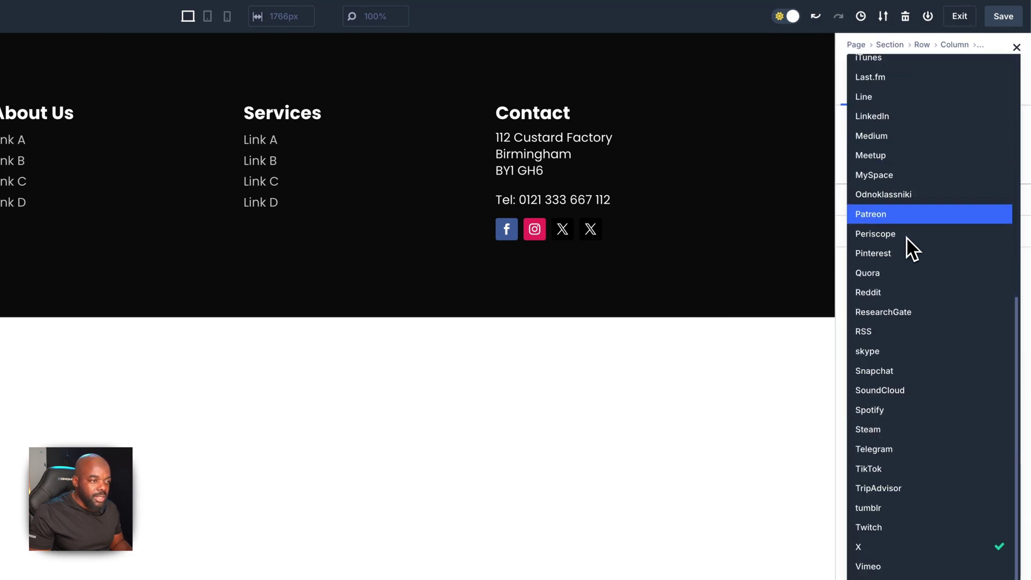
left_click(907, 513)
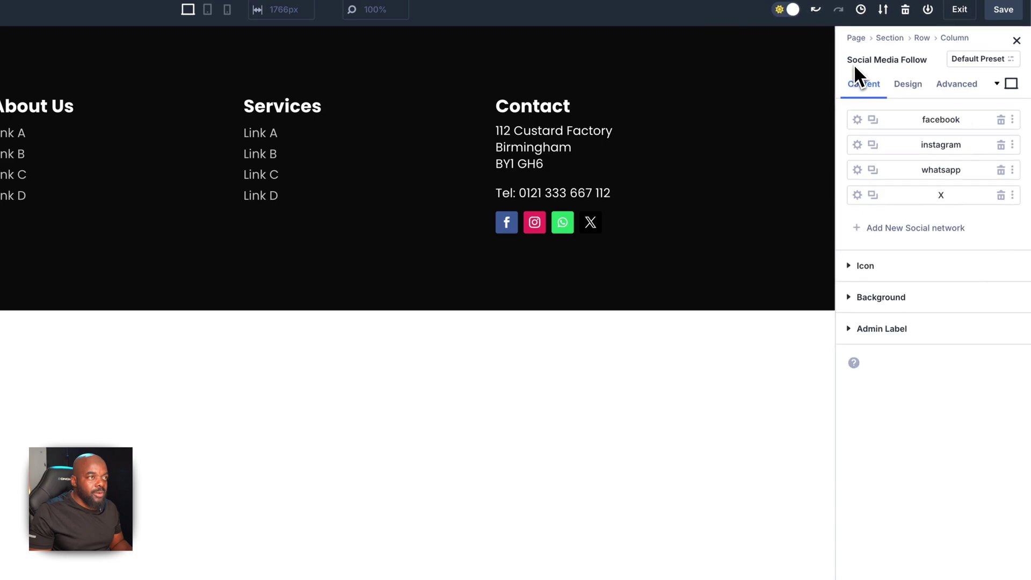
Change the fourth social network to TikTok and save the layout
left_click(857, 195)
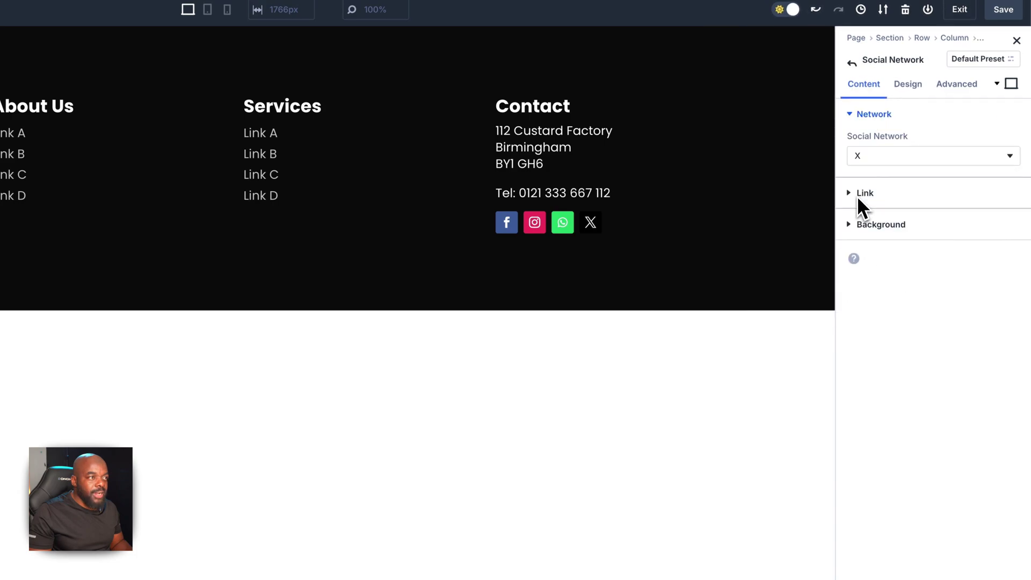
left_click(868, 162)
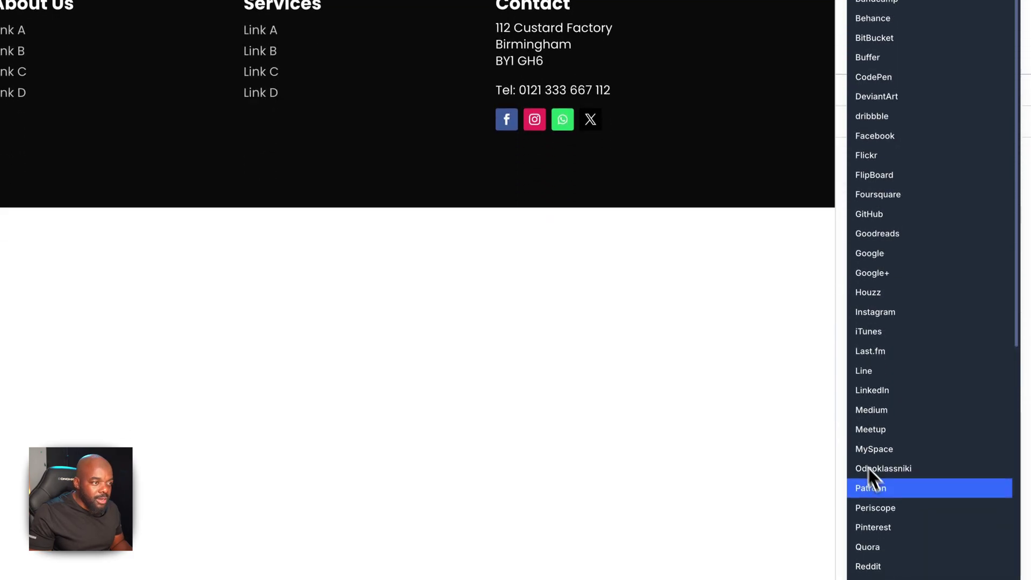
scroll(907, 494, "down", 5)
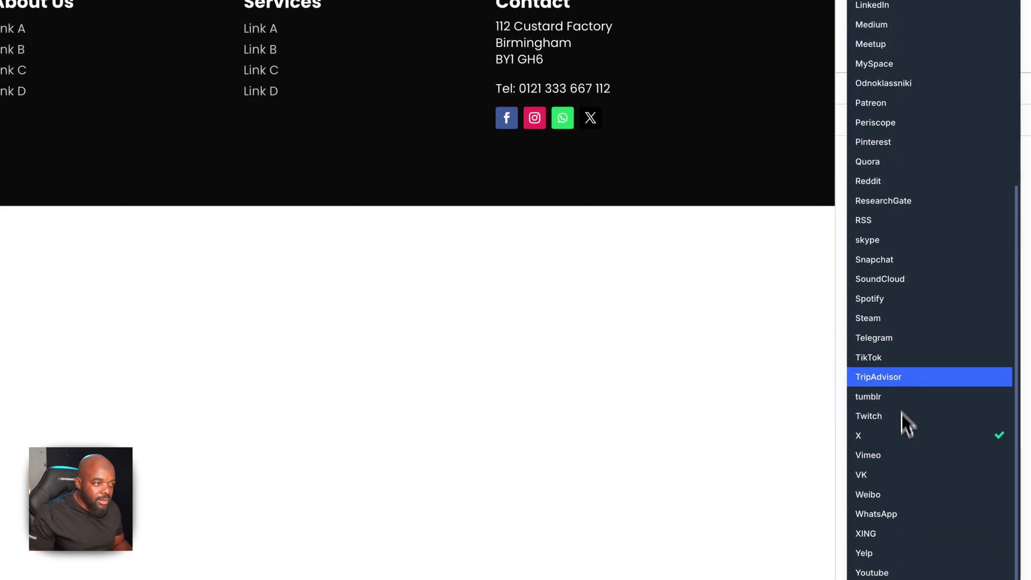
left_click(896, 356)
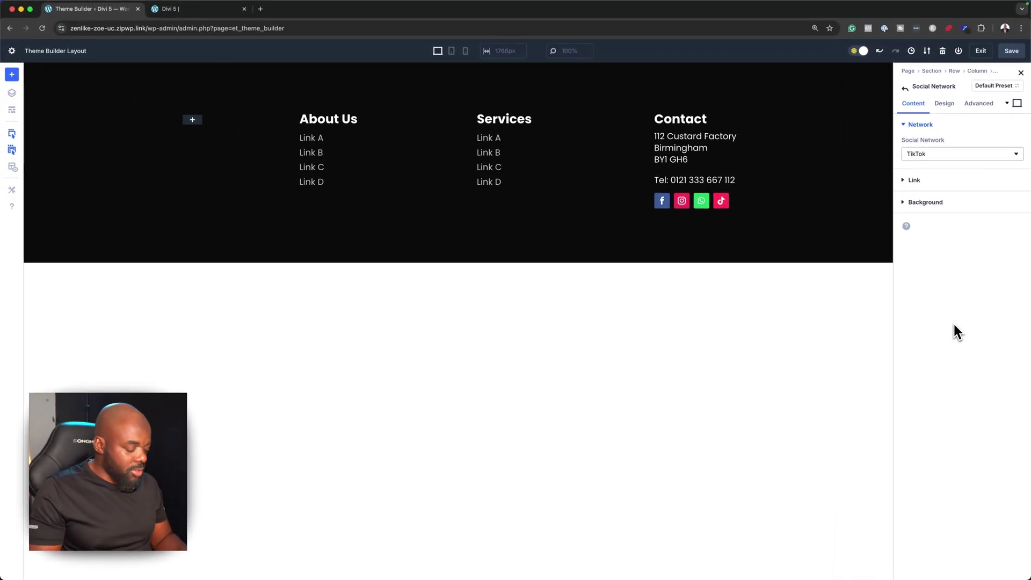
key("ctrl+s")
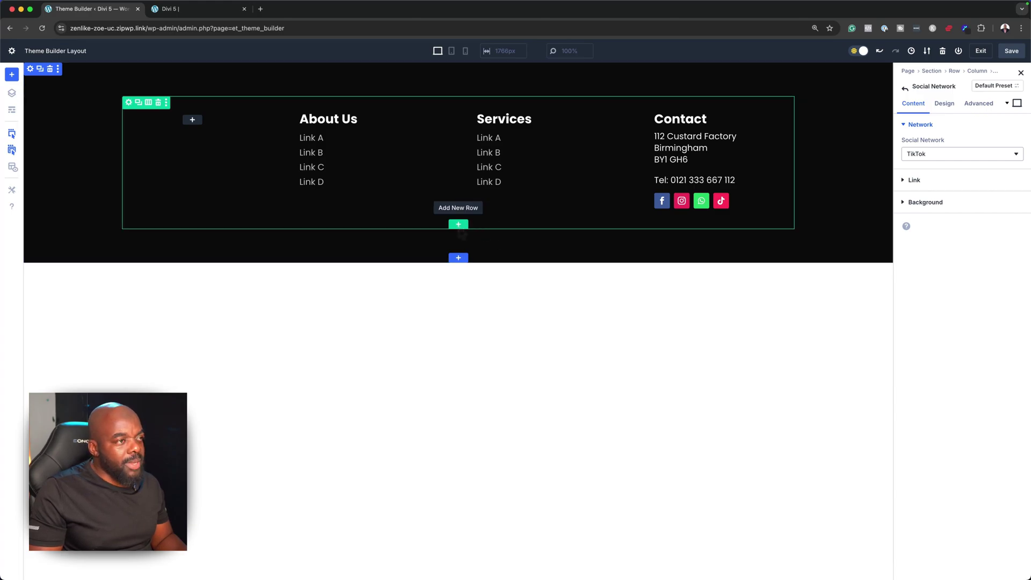
Add a single full-width column row below the footer columns with a Text module
left_click(458, 225)
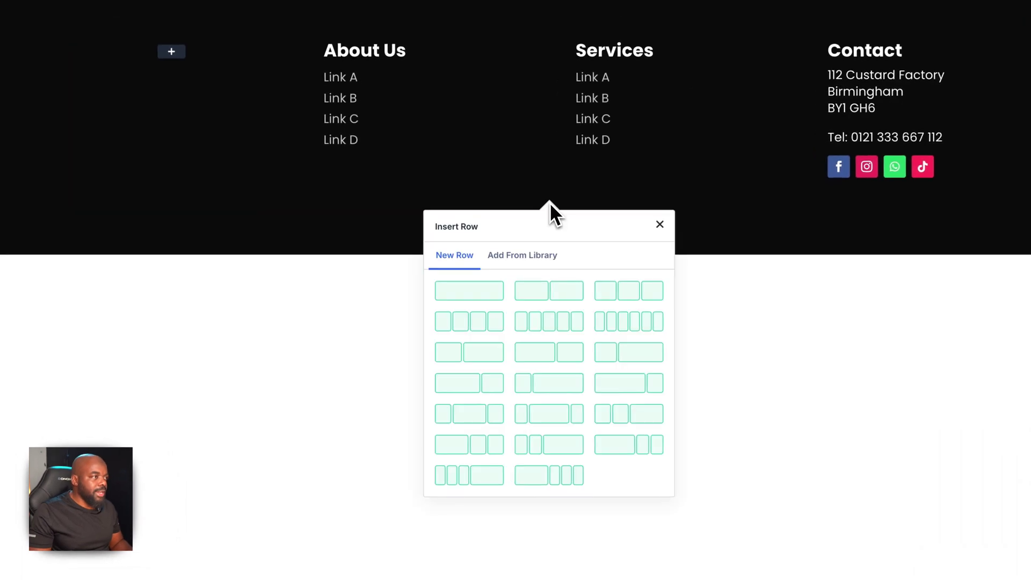
left_click(478, 293)
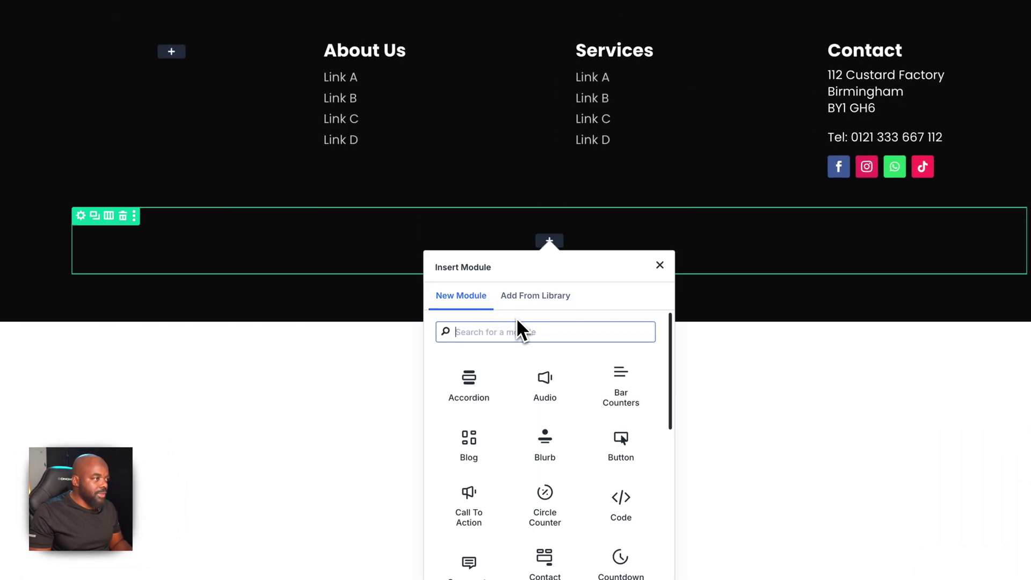
type("text")
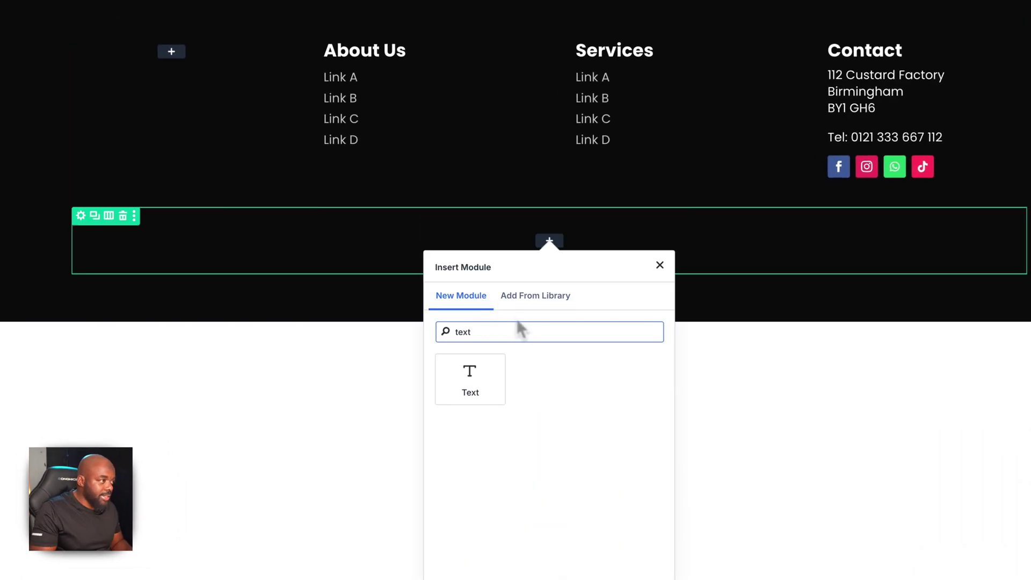
left_click(470, 378)
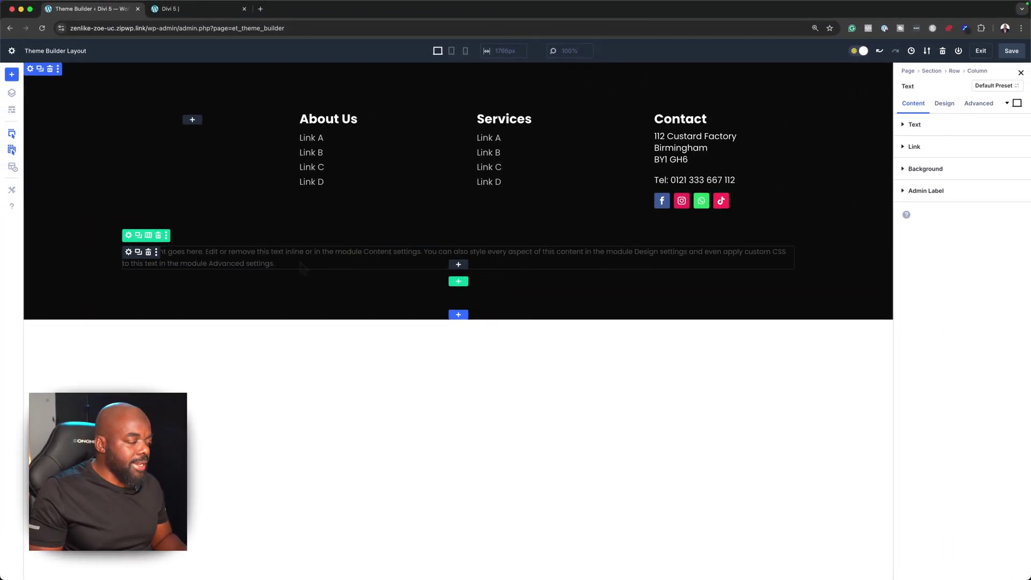
left_click_drag(133, 255, 244, 251)
Set the Text module's body to the dynamic Site Title
left_click(937, 125)
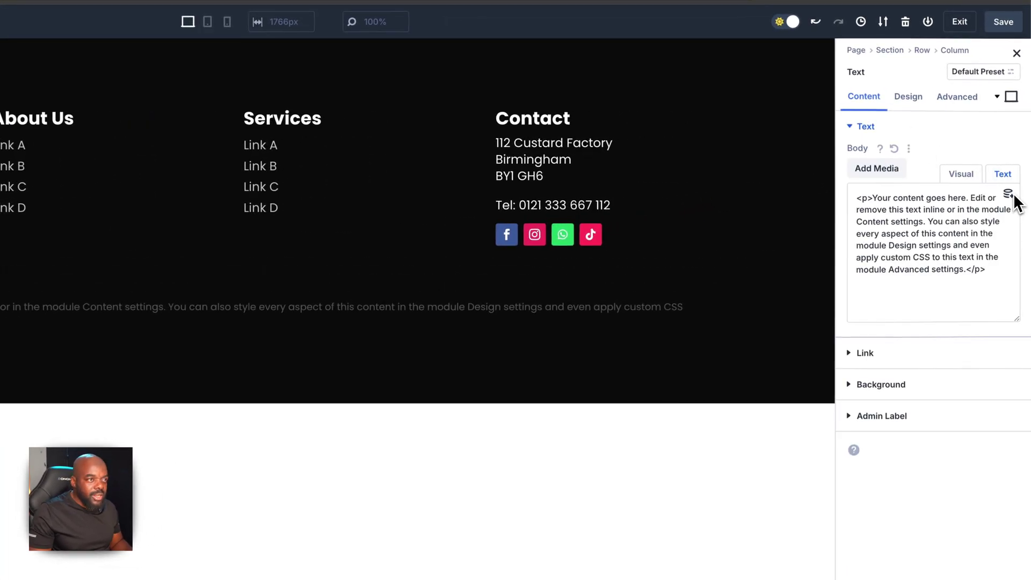
left_click(1009, 194)
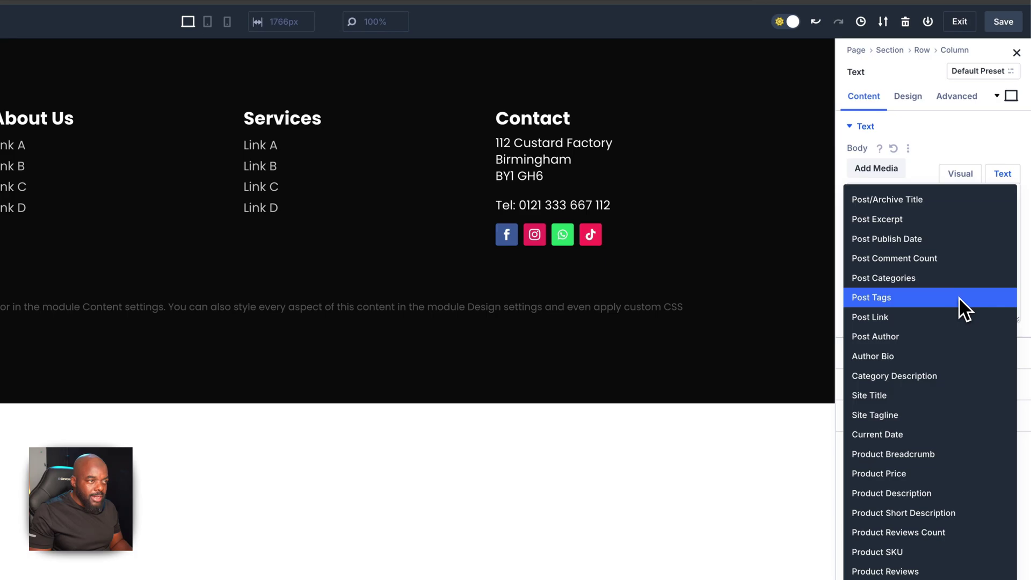
left_click(925, 394)
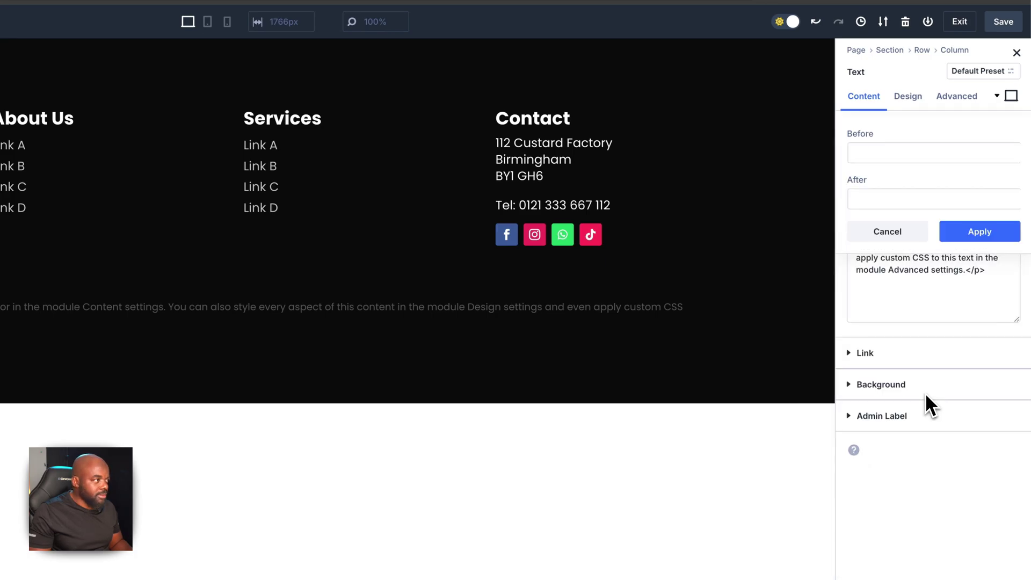
left_click(909, 150)
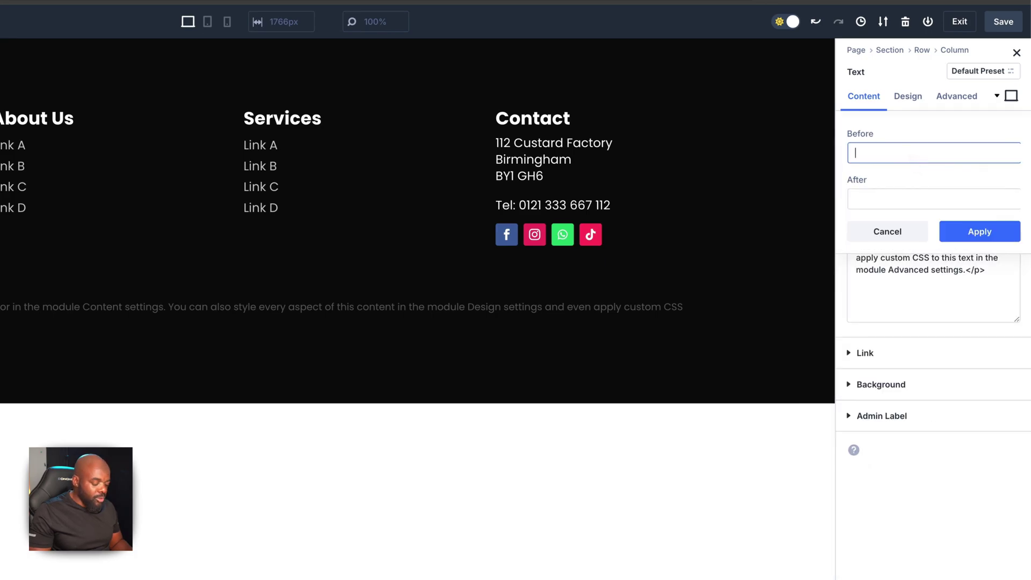
left_click(969, 231)
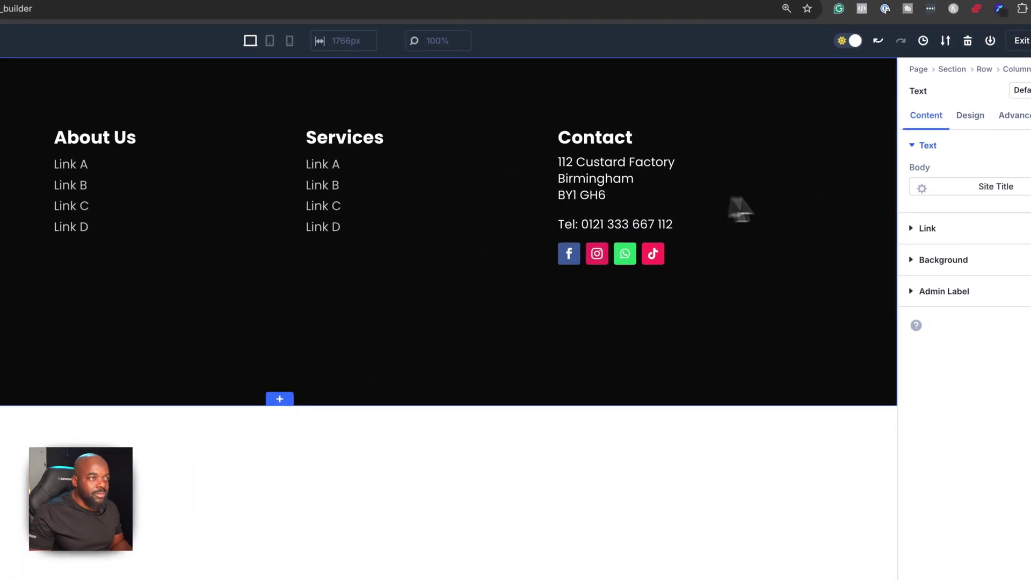
Append ' | 2024' after the Site Title so it reads 'Divi 5 | 2024'
left_click(922, 188)
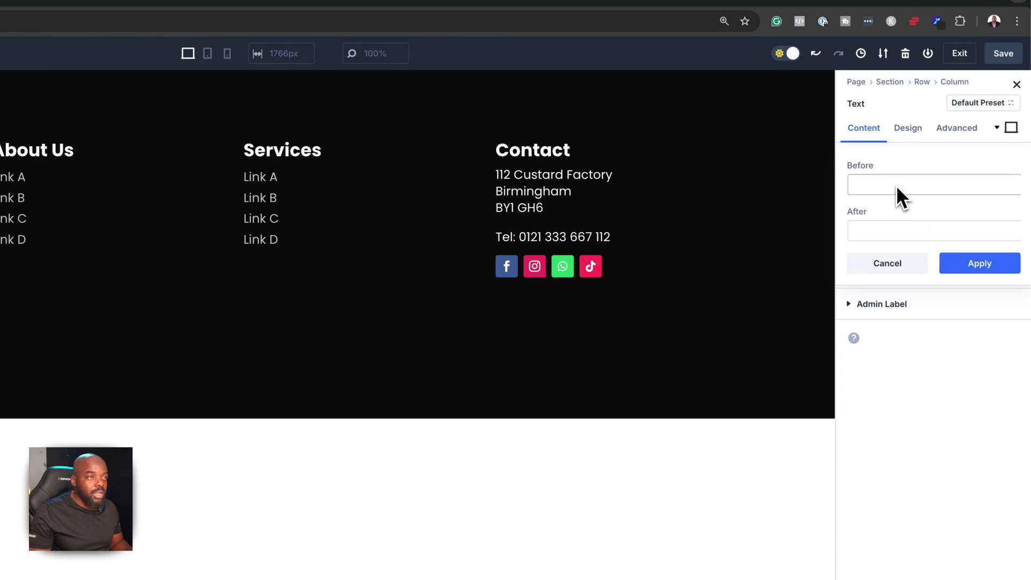
left_click(870, 229)
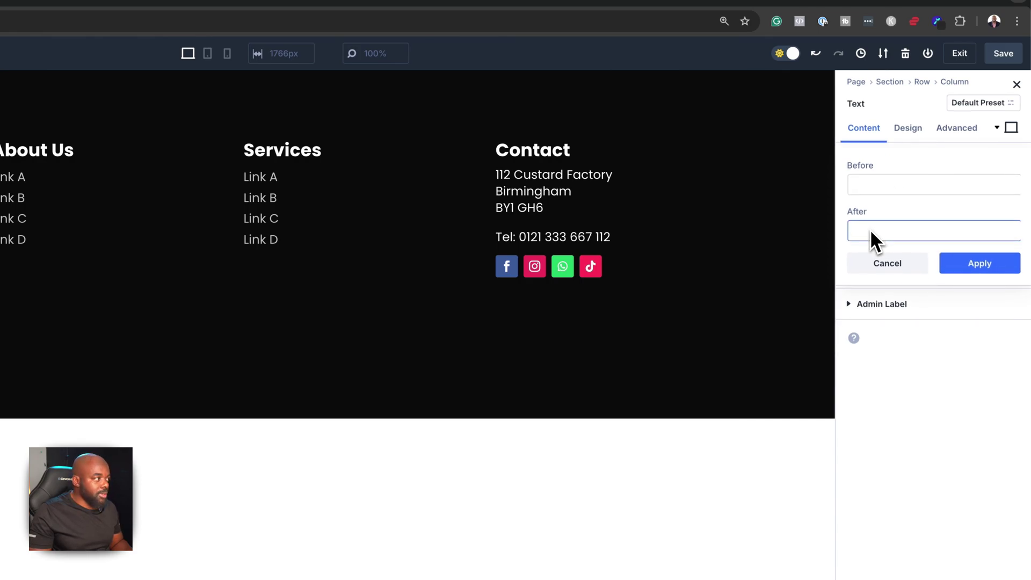
type("|")
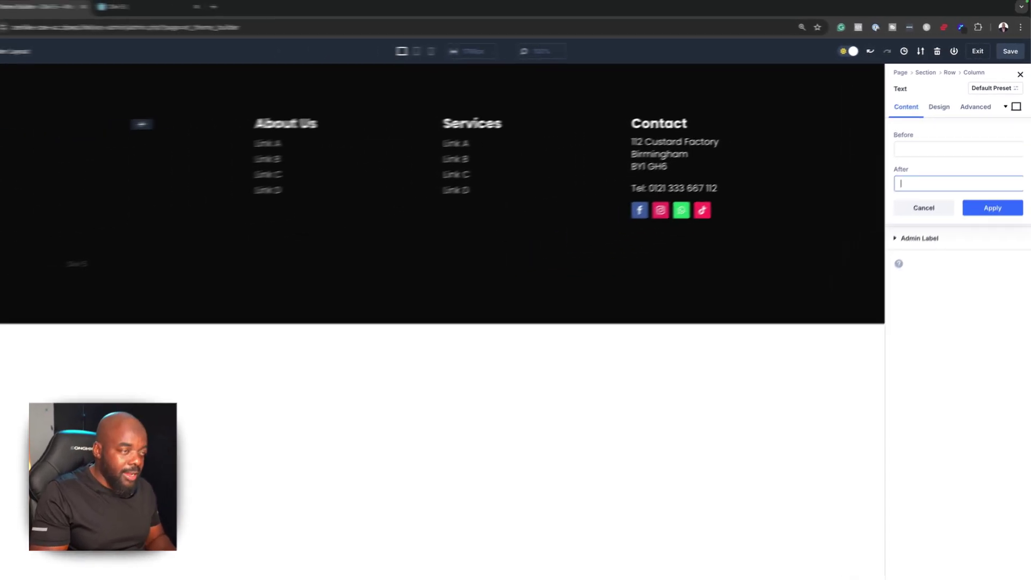
type(" 20")
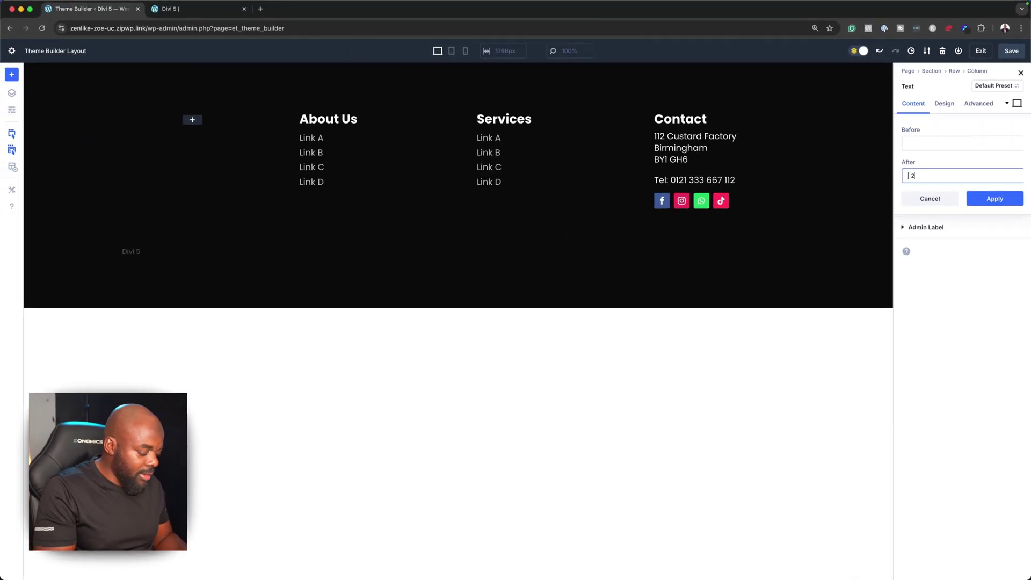
type("24")
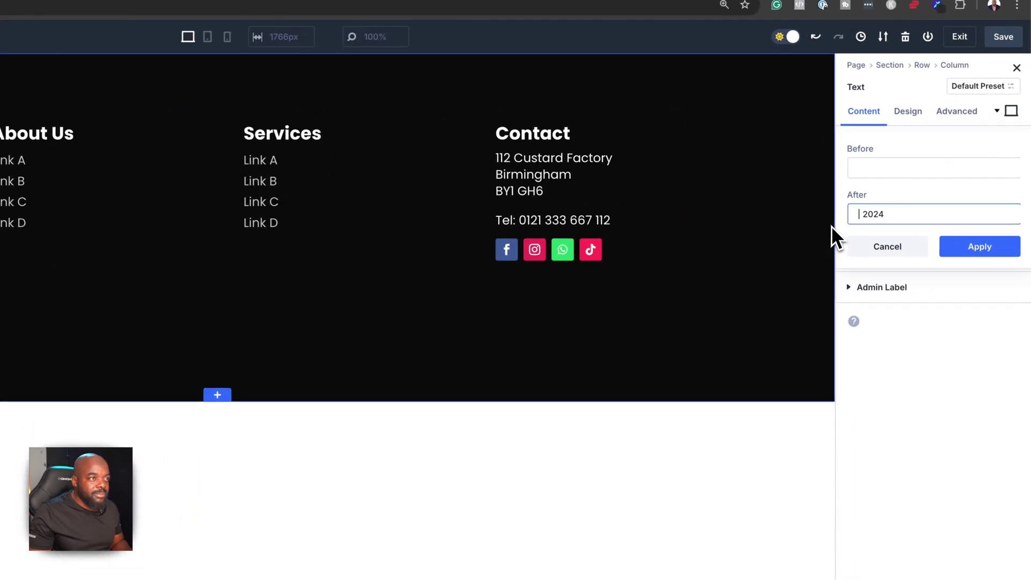
left_click(977, 246)
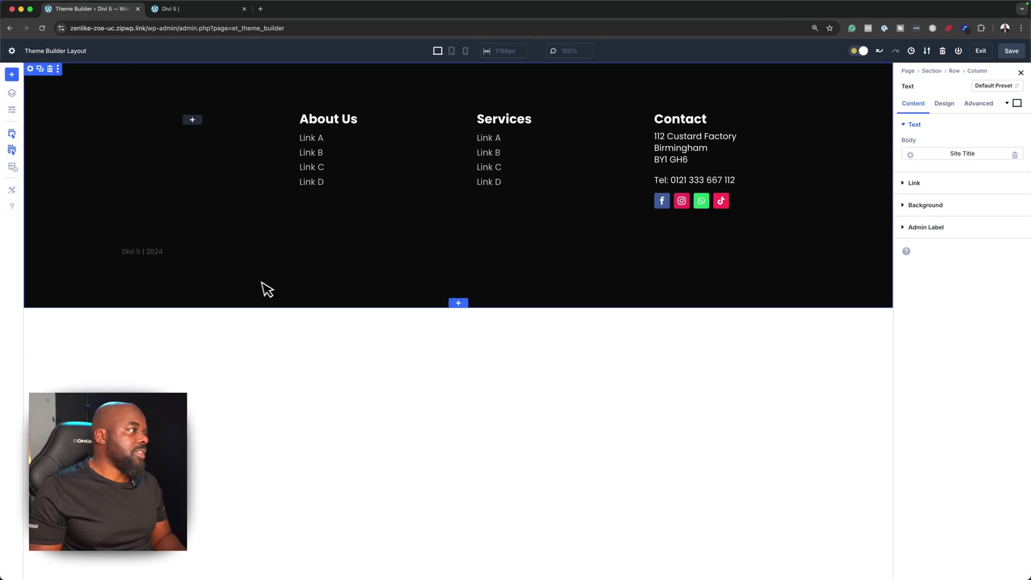
Give the copyright row a thin 1px top border
key("Delete")
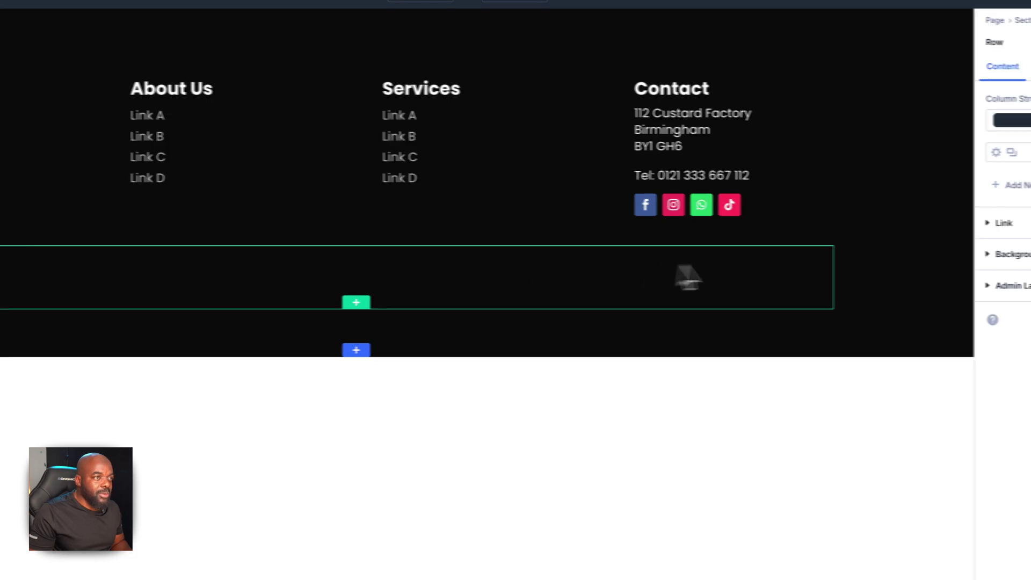
left_click(912, 63)
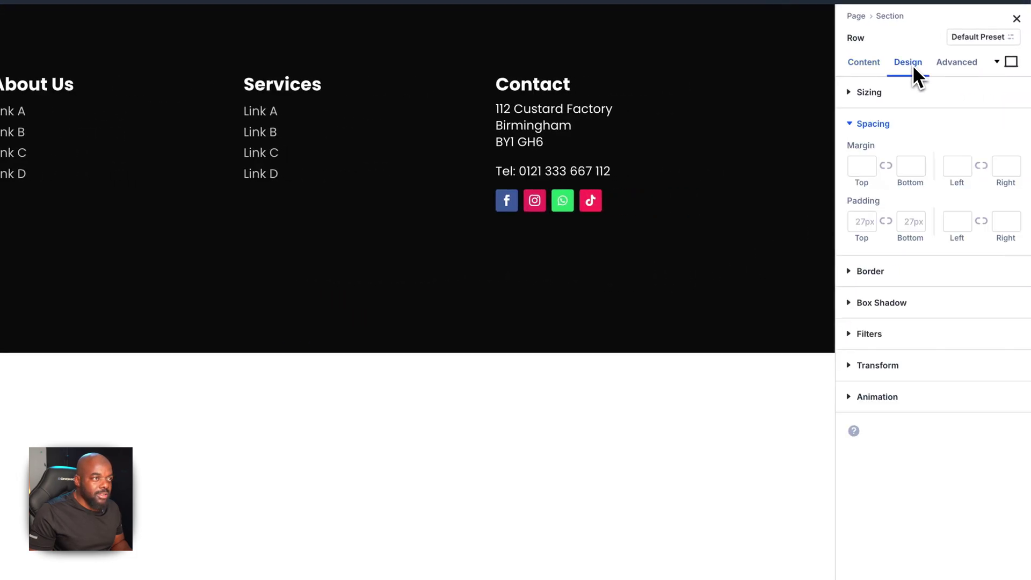
left_click(916, 269)
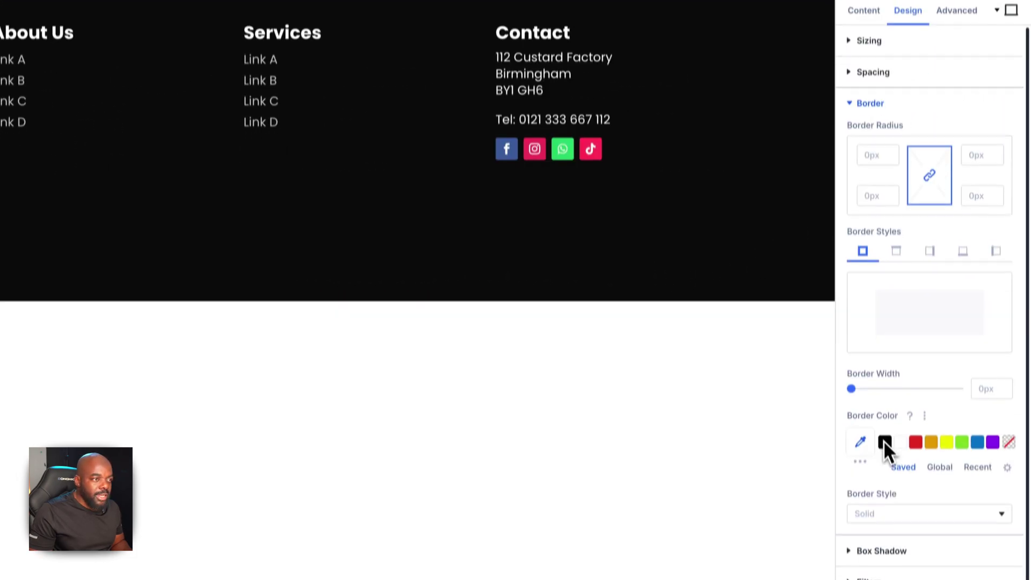
left_click(896, 302)
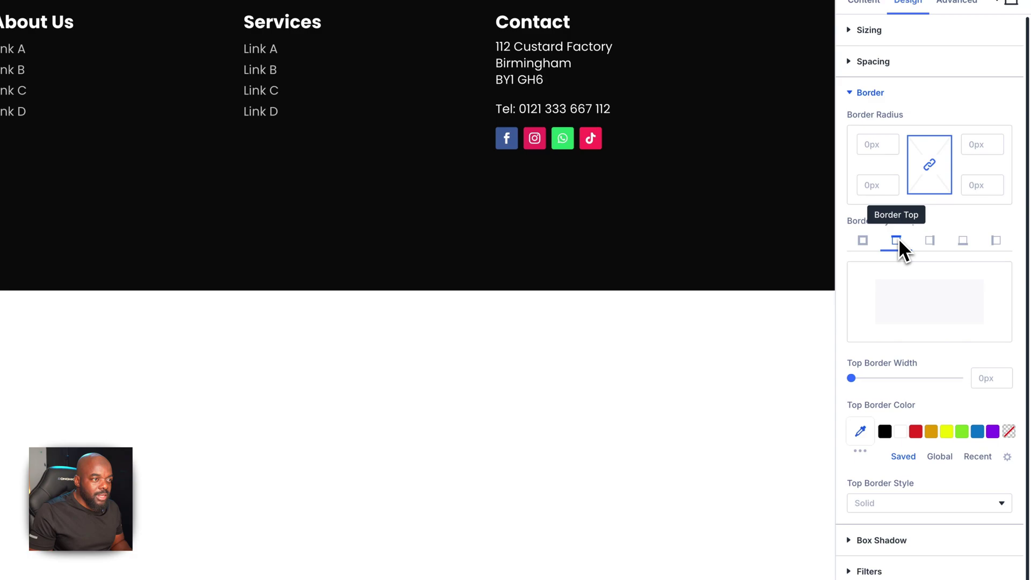
left_click_drag(851, 377, 853, 378)
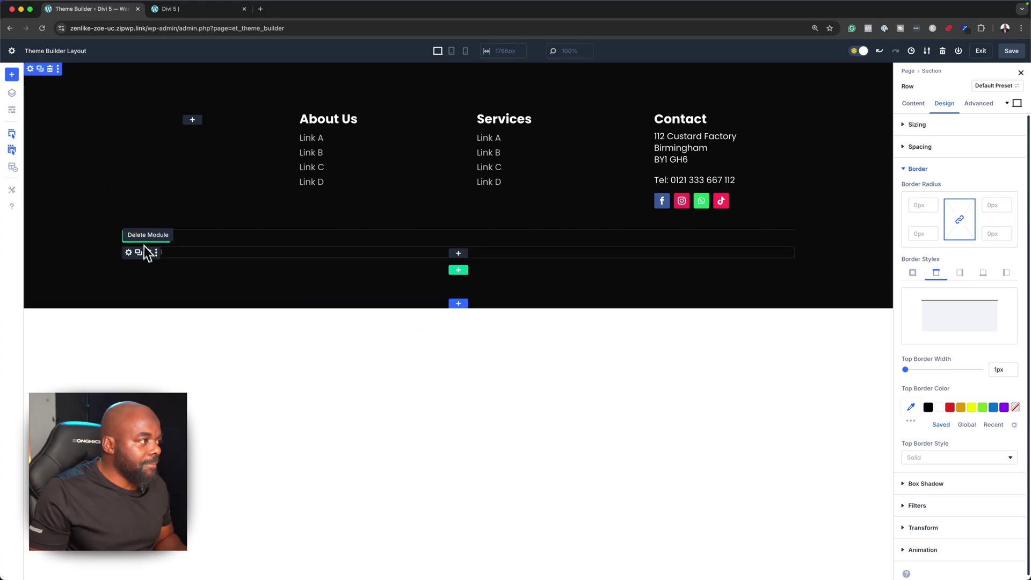
Set the footer section's padding to 6% top and 2% bottom
left_click(30, 70)
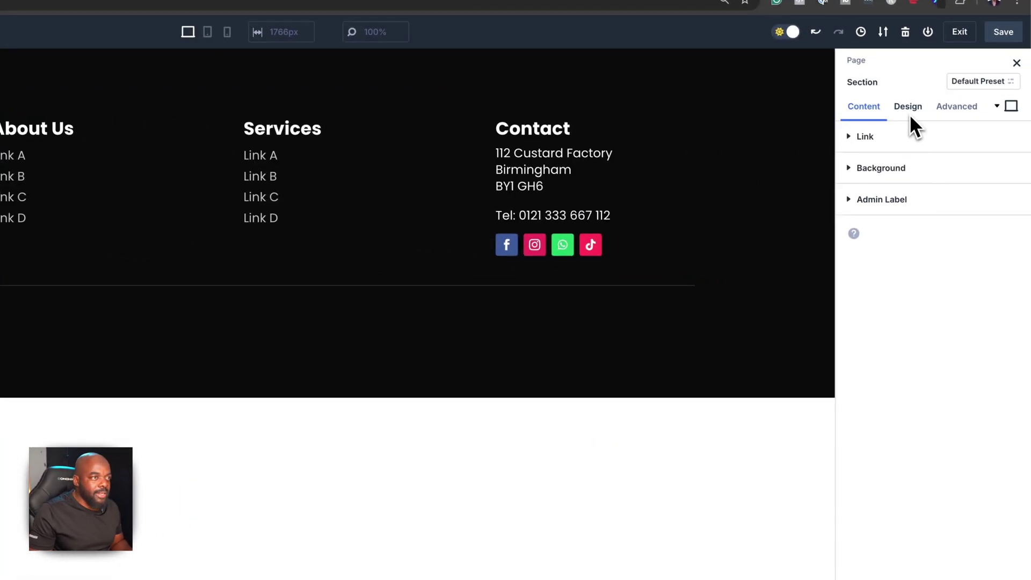
left_click(909, 110)
left_click(902, 231)
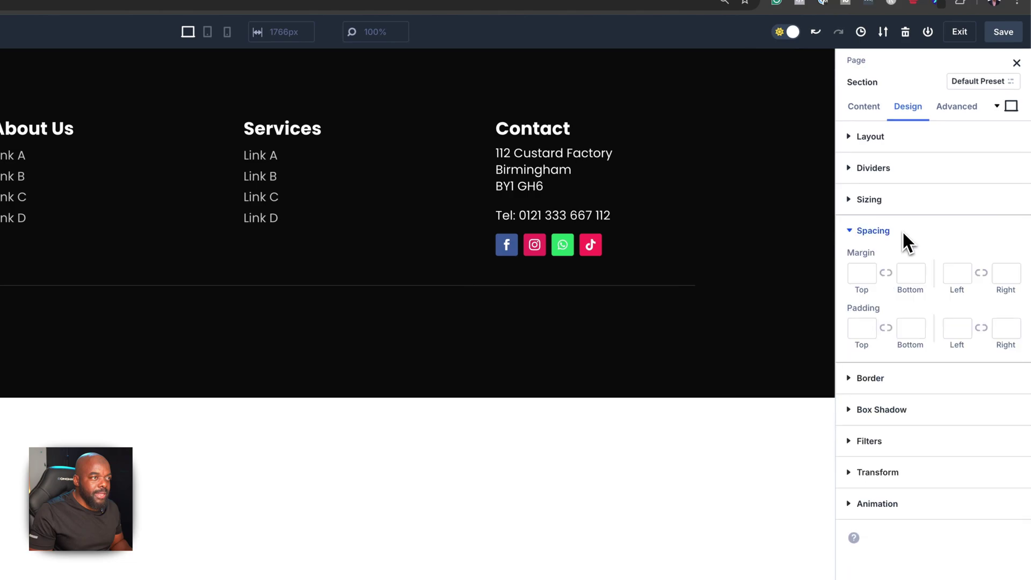
left_click(861, 335)
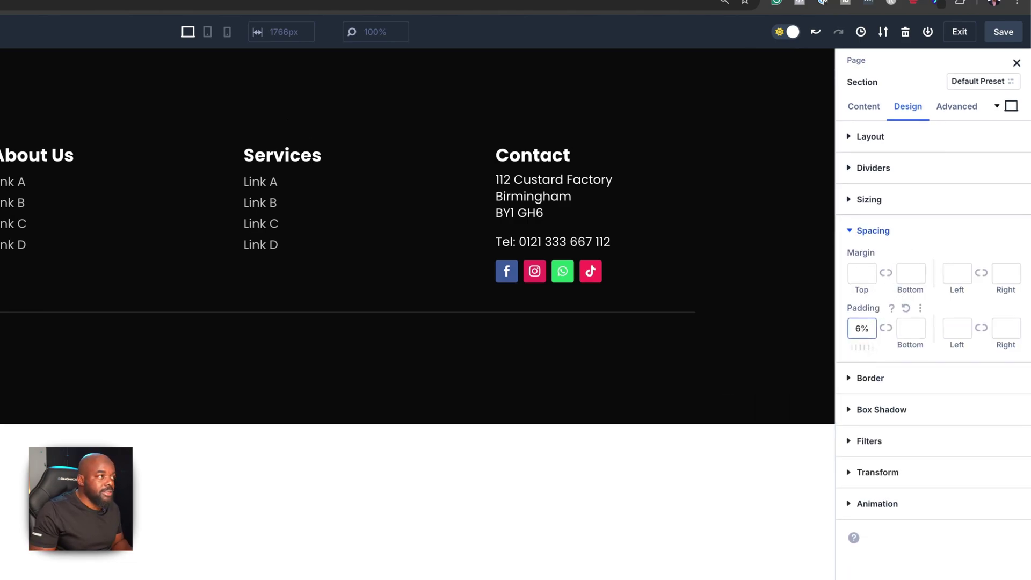
left_click(906, 333)
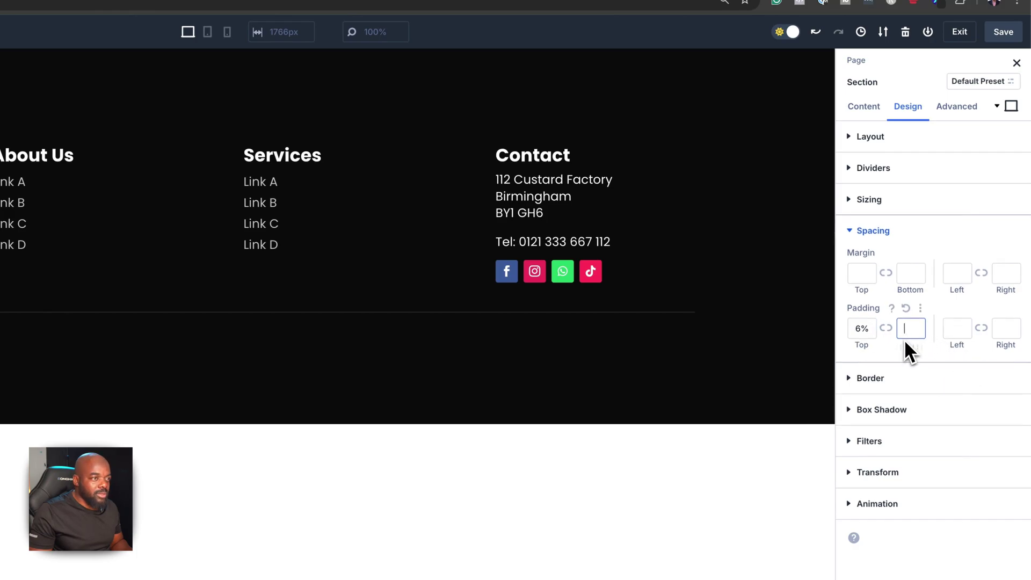
type("2%")
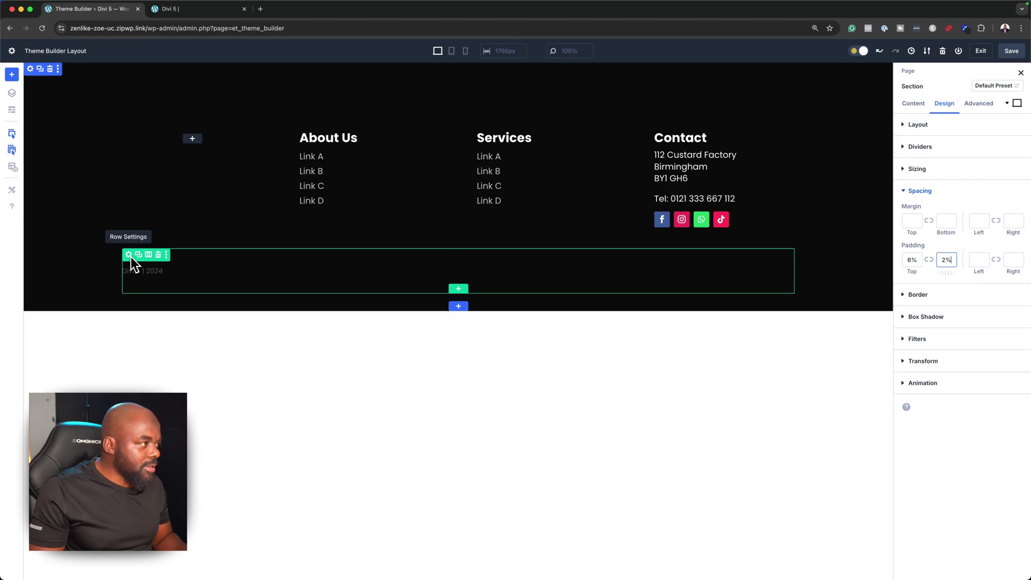
Set the copyright row's padding to 0px bottom and 2rem top
left_click(164, 266)
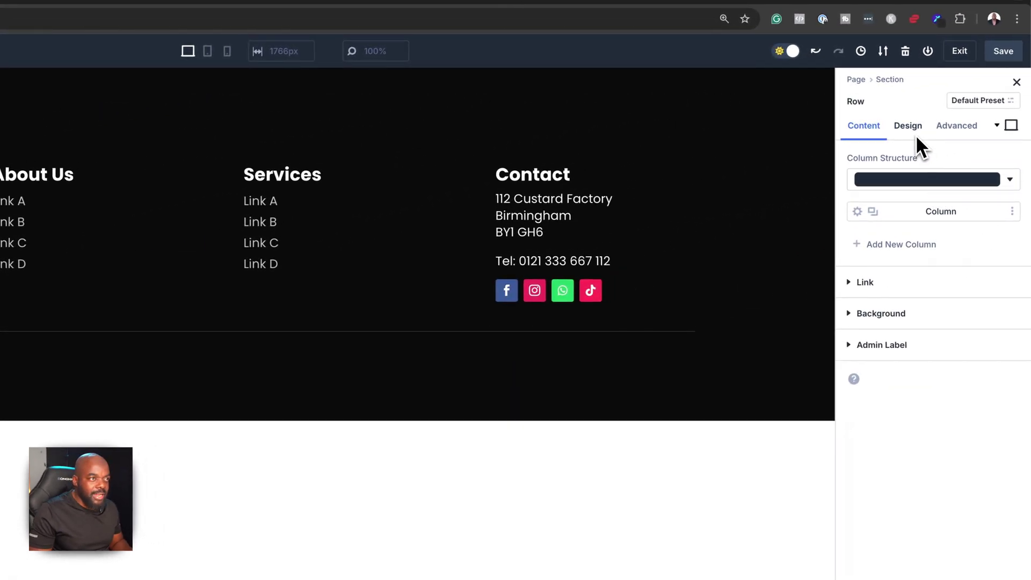
left_click(913, 131)
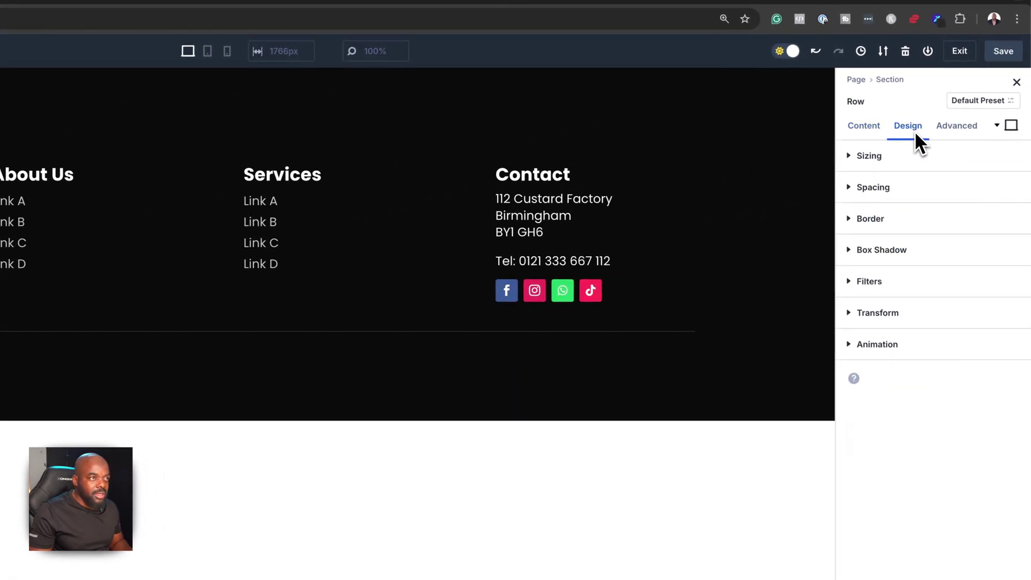
left_click(887, 189)
type("0")
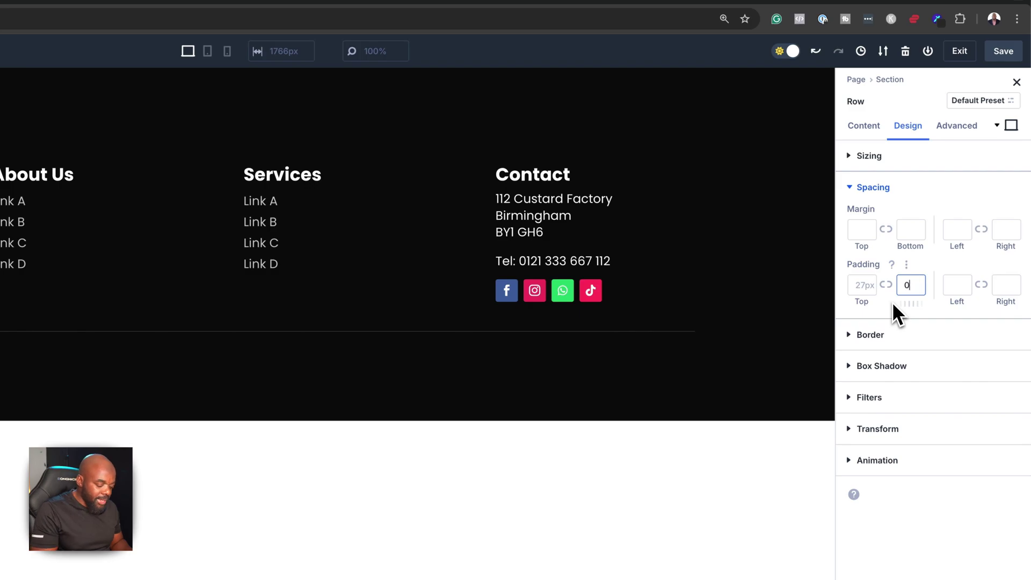
type("px")
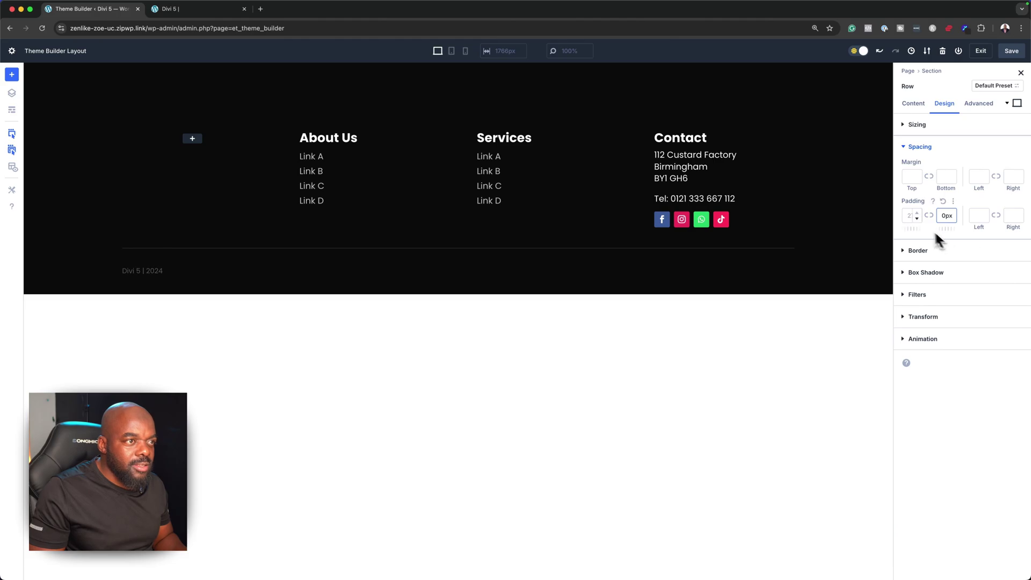
left_click(905, 218)
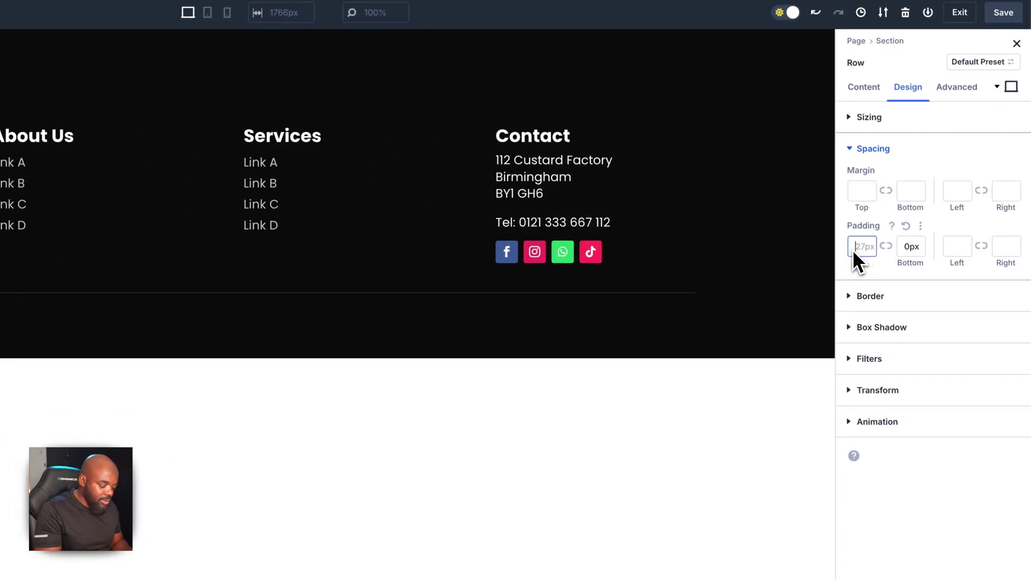
type("0")
type("px")
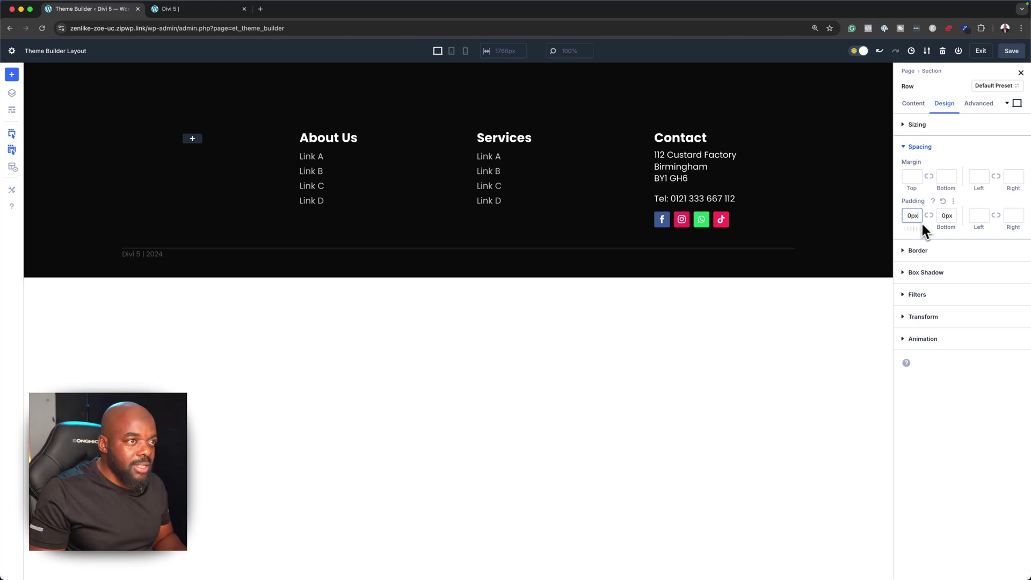
double_click(907, 218)
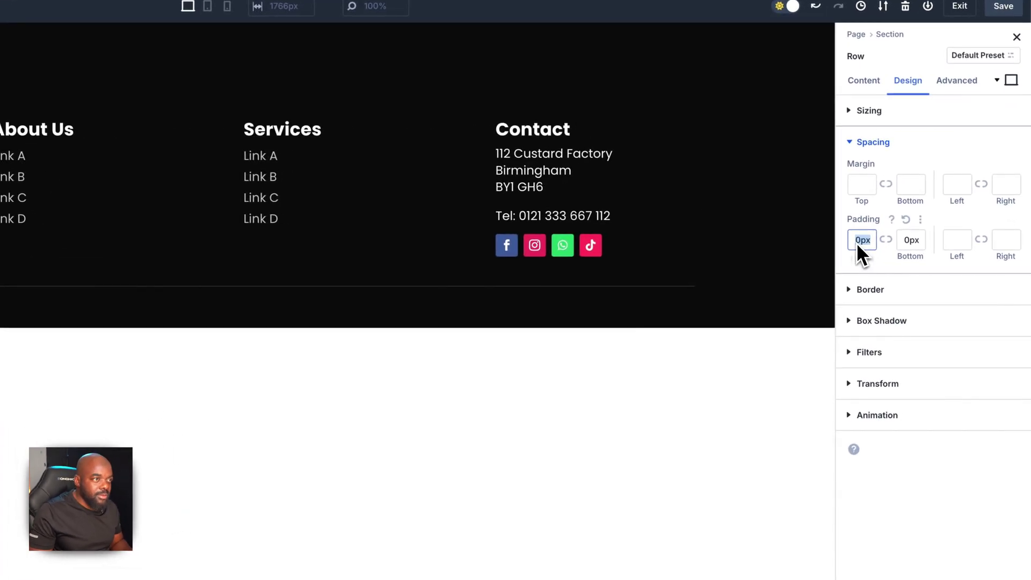
type("2rem")
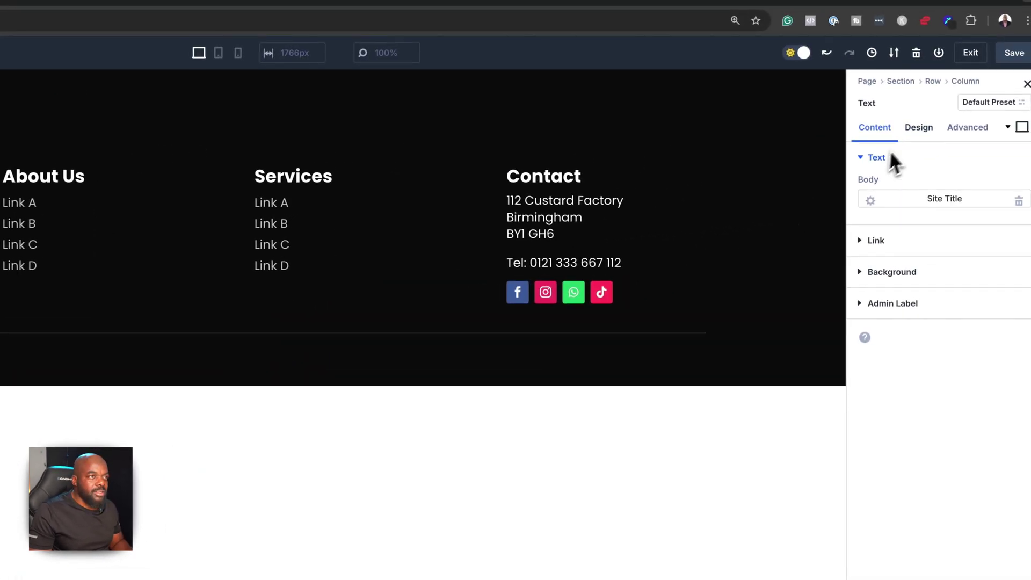
Make the copyright text's link and body colours white
left_click(917, 129)
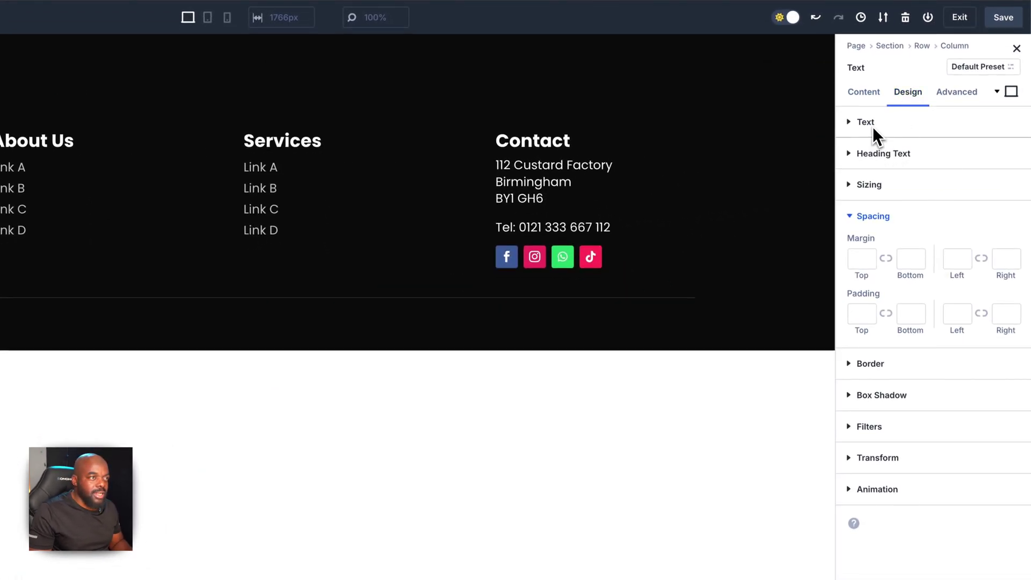
left_click(883, 160)
left_click(899, 383)
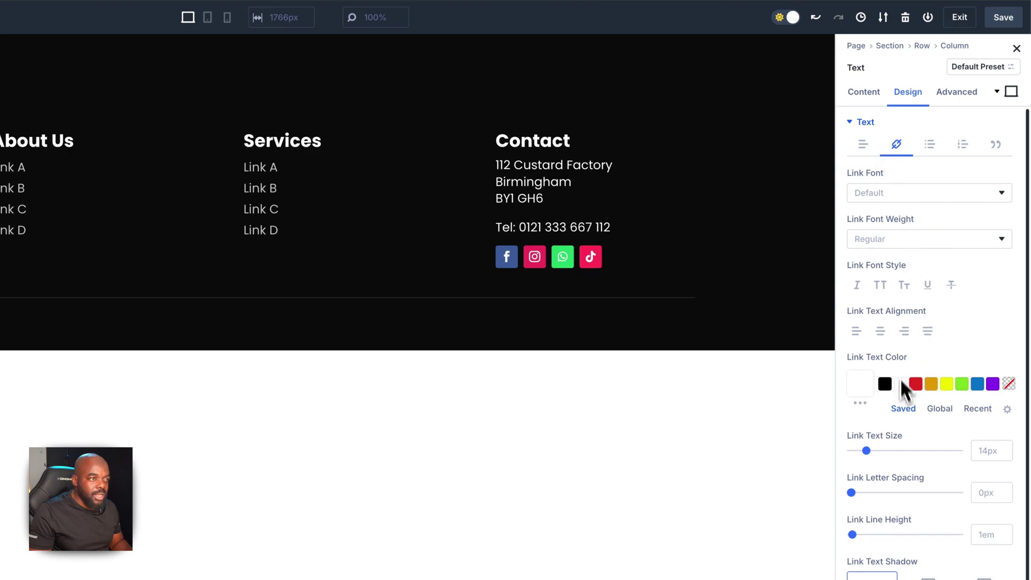
left_click(862, 123)
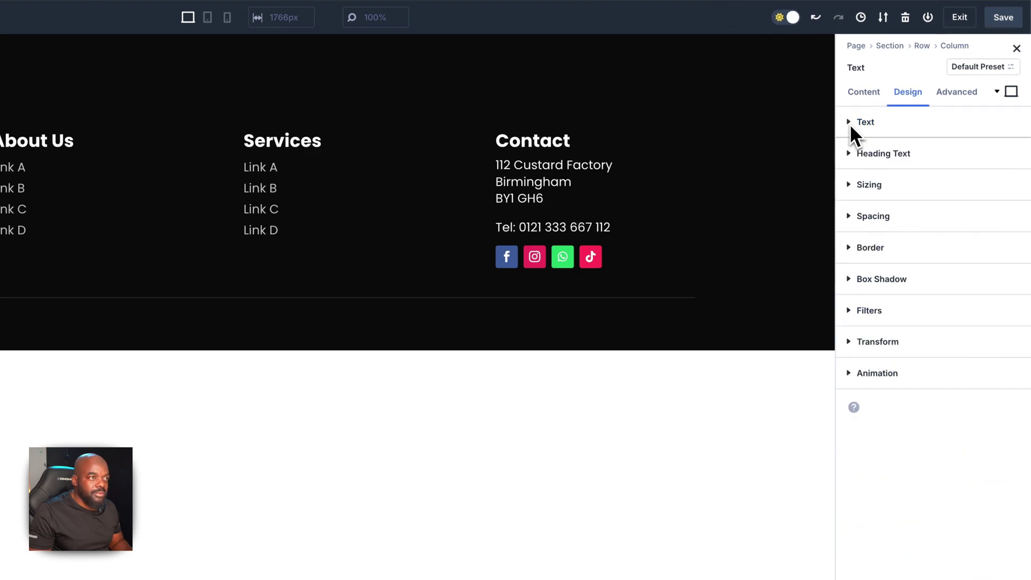
left_click(849, 123)
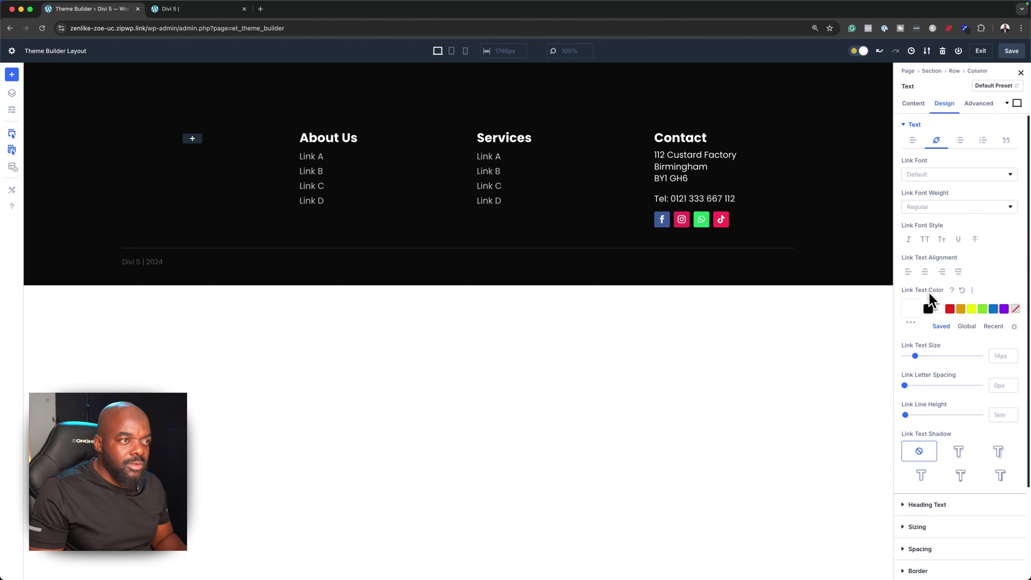
scroll(955, 377, "down", 1)
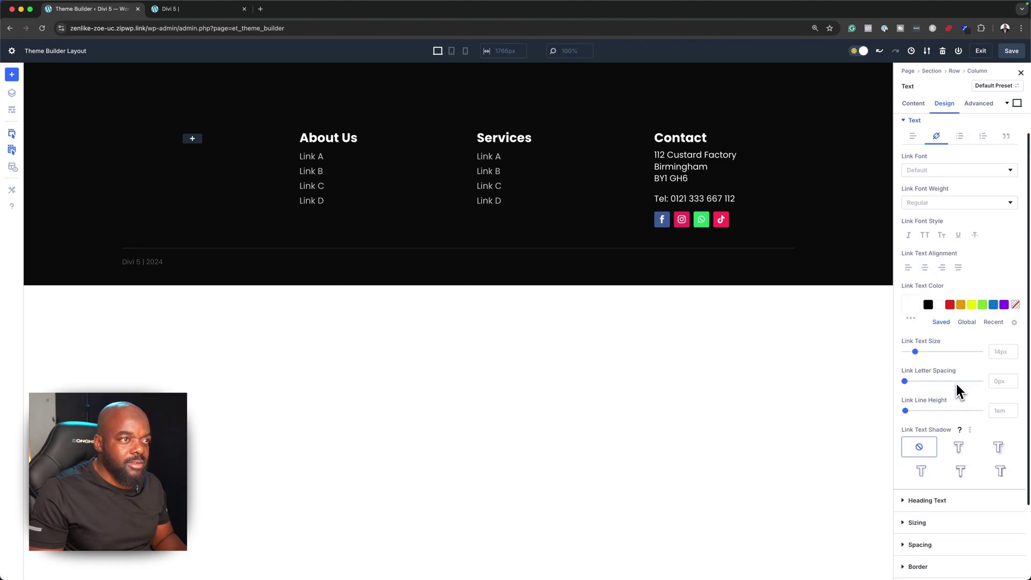
scroll(956, 384, "up", 1)
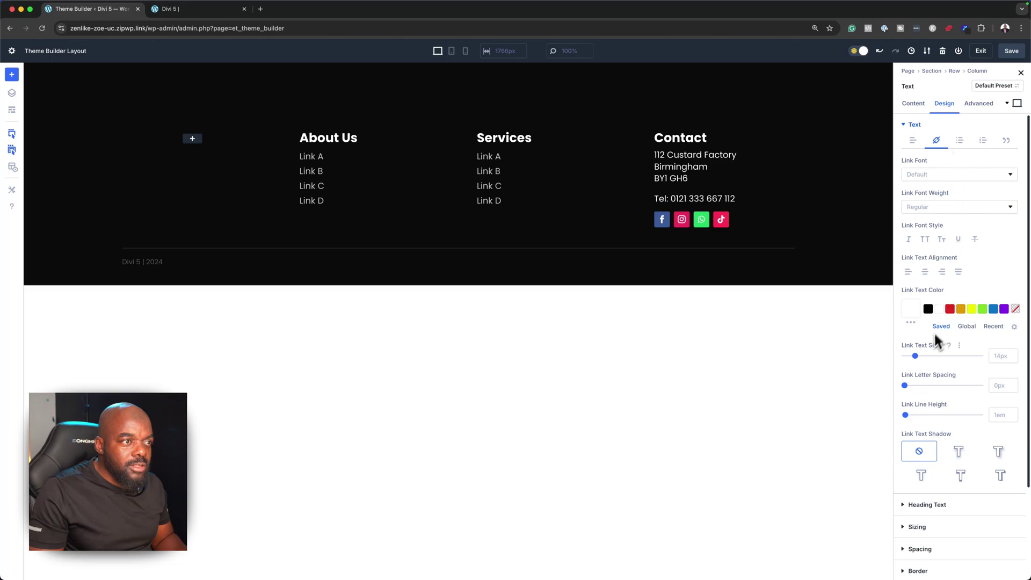
left_click(912, 140)
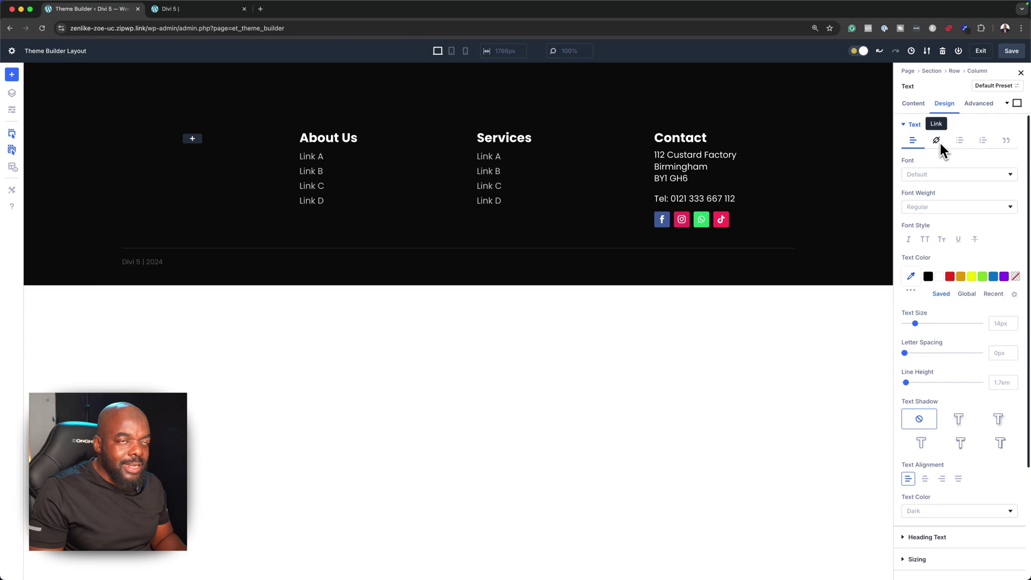
left_click(941, 277)
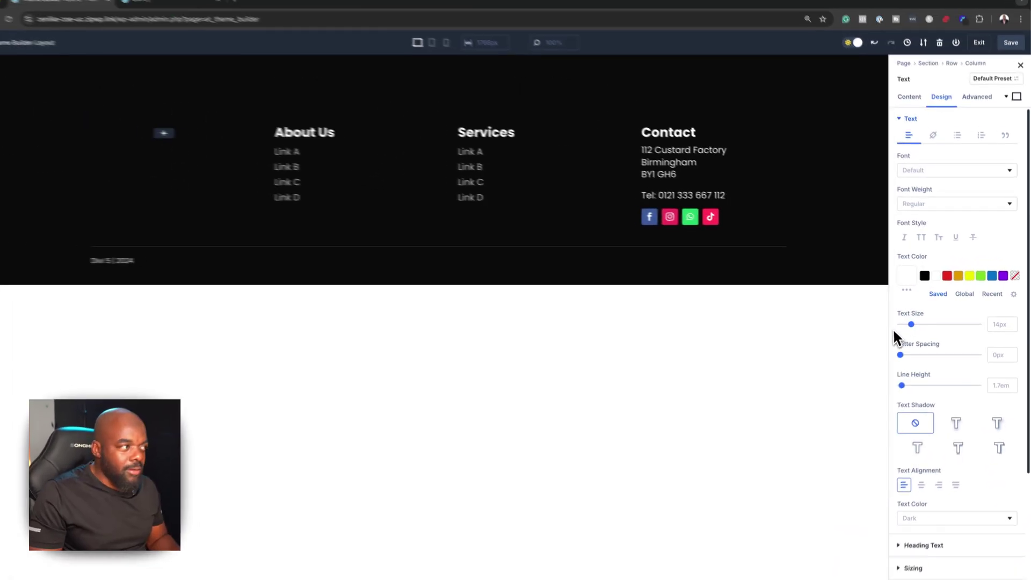
Set the copyright text to 1rem, 0.59-opacity white, and preview at tablet width
left_click(994, 326)
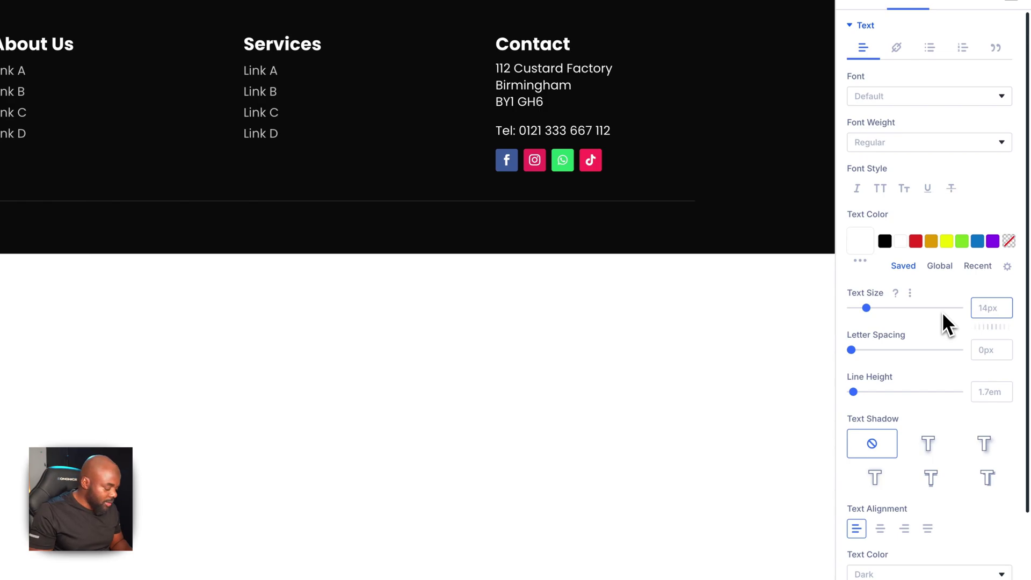
type("1.2re")
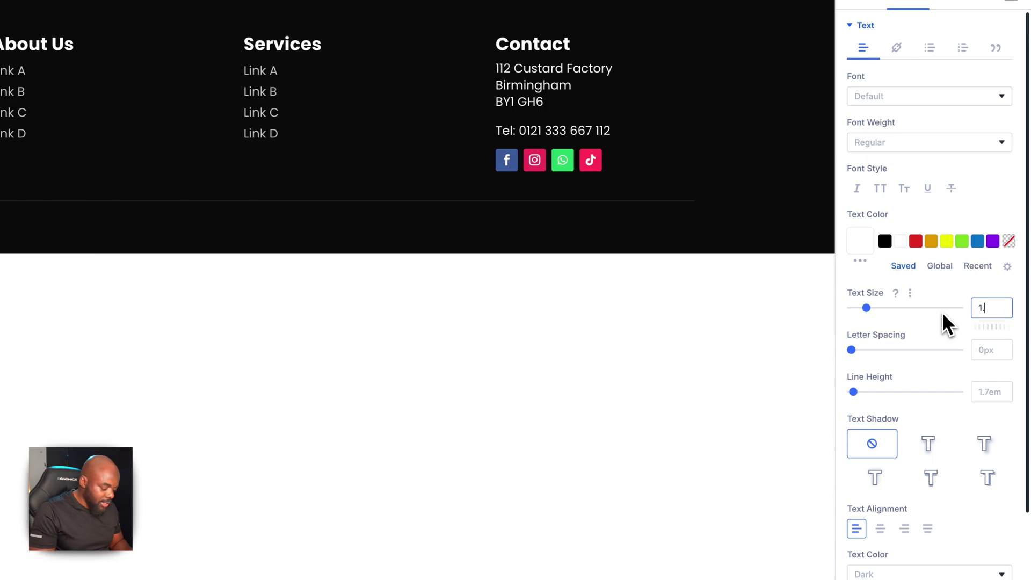
type("m")
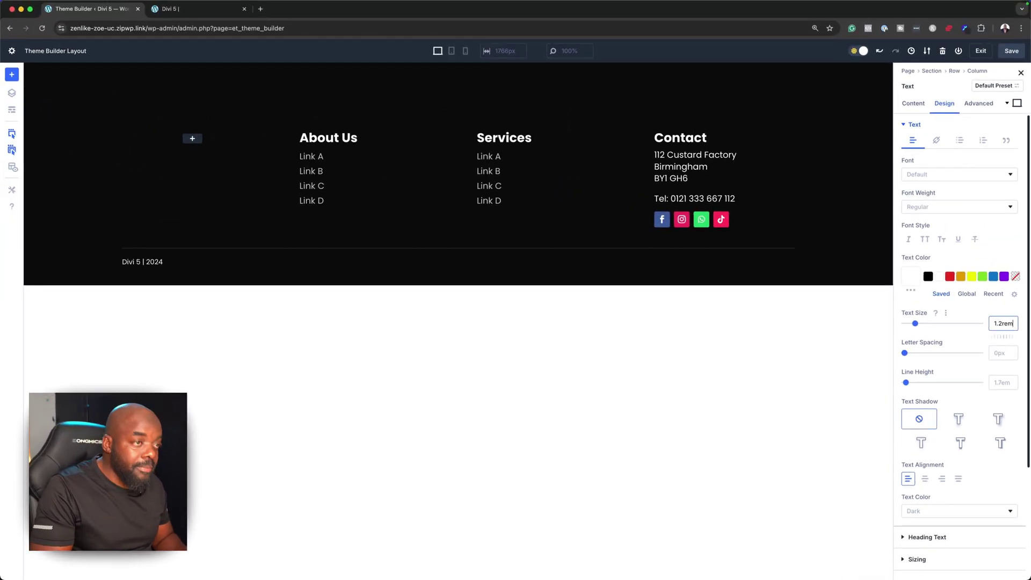
key("ctrl+a")
type("1rem")
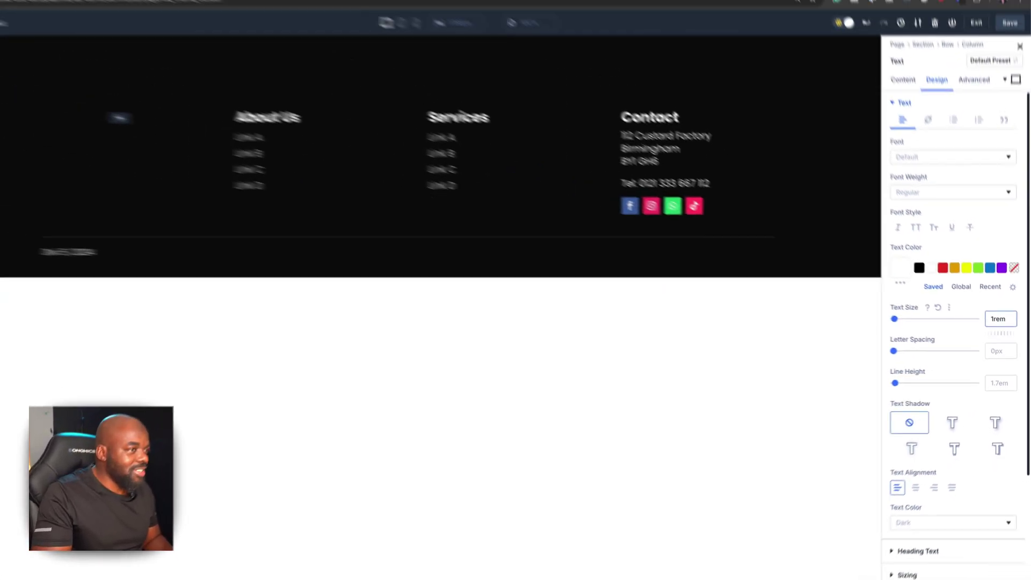
left_click(900, 267)
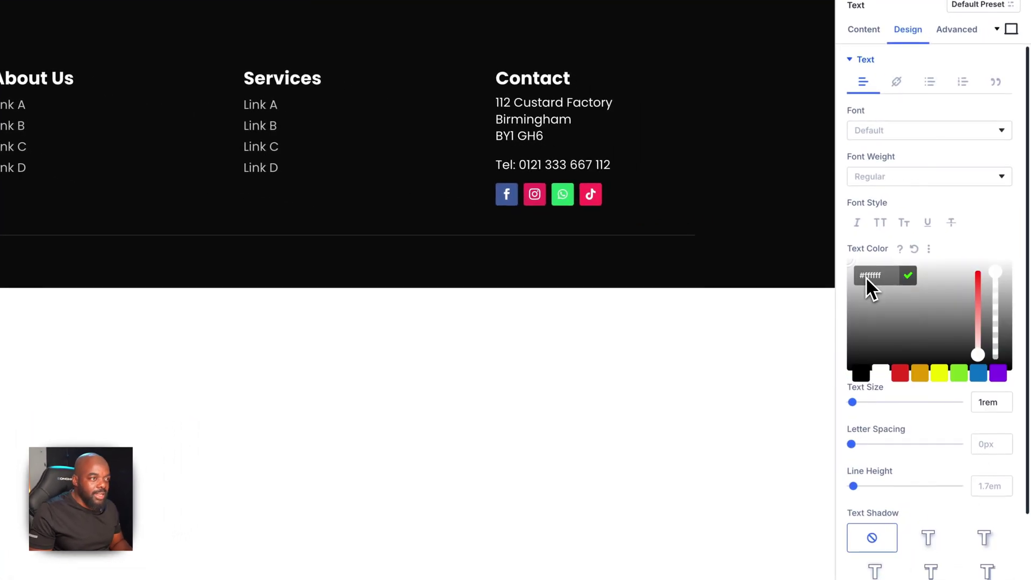
left_click_drag(999, 280, 1005, 318)
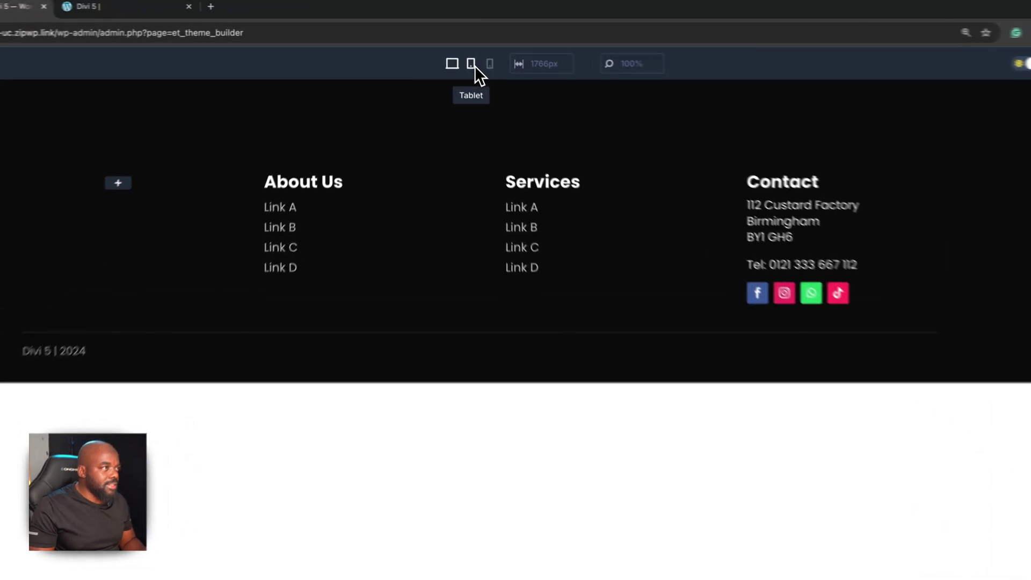
left_click(453, 52)
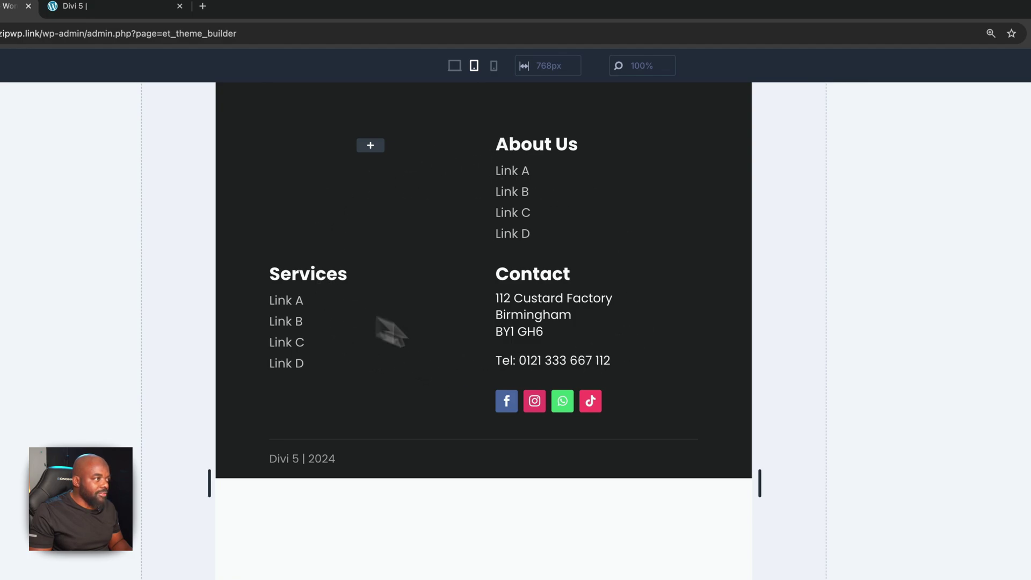
Change the footer section's background colour to #232323 at desktop width and save the layout
left_click(494, 66)
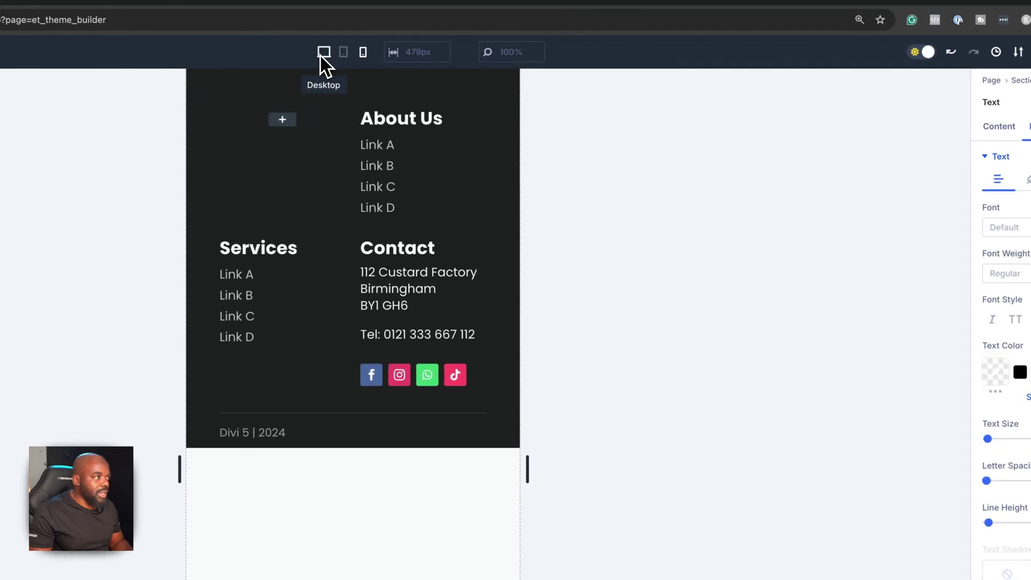
left_click(322, 54)
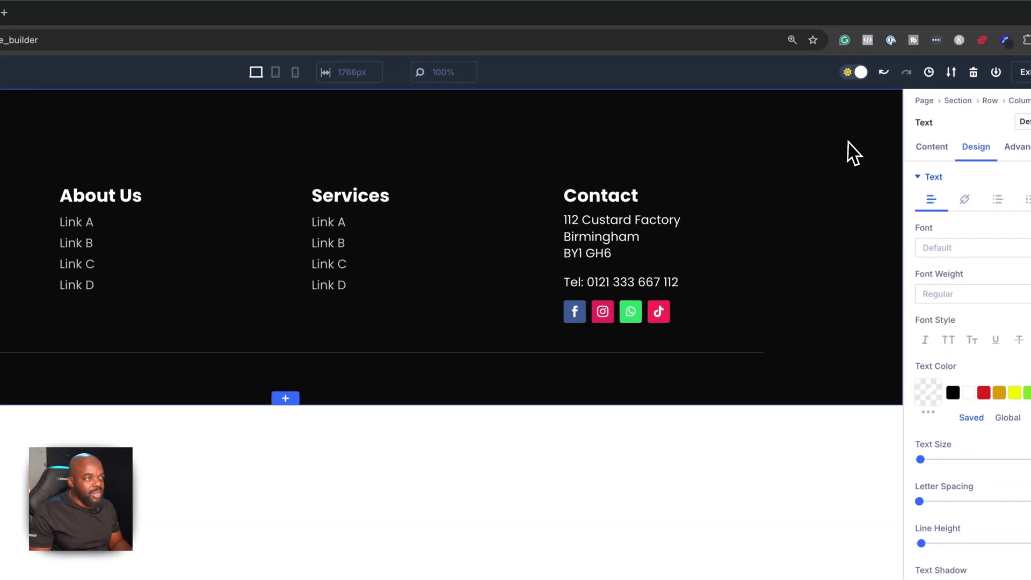
left_click(78, 160)
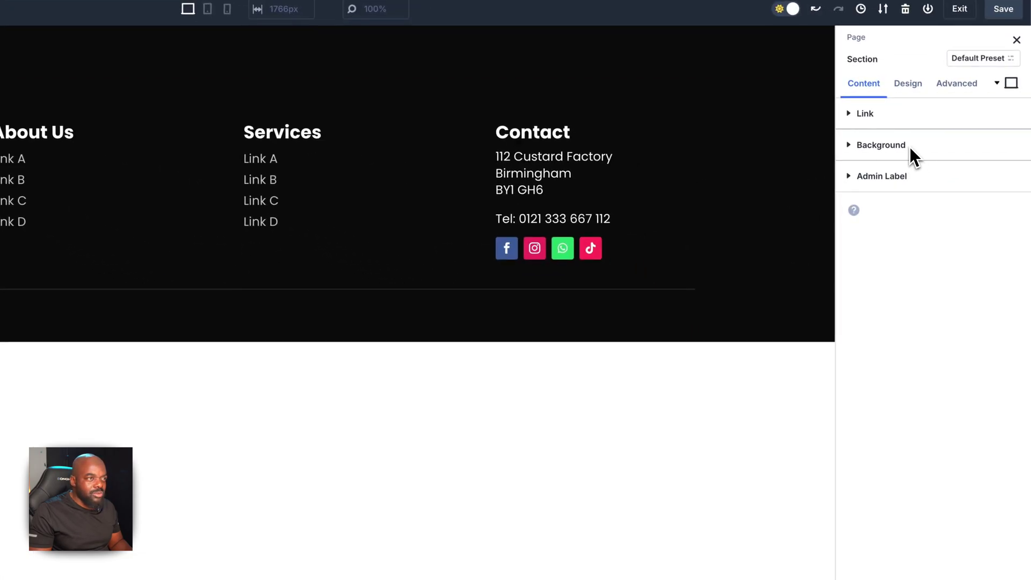
left_click(909, 146)
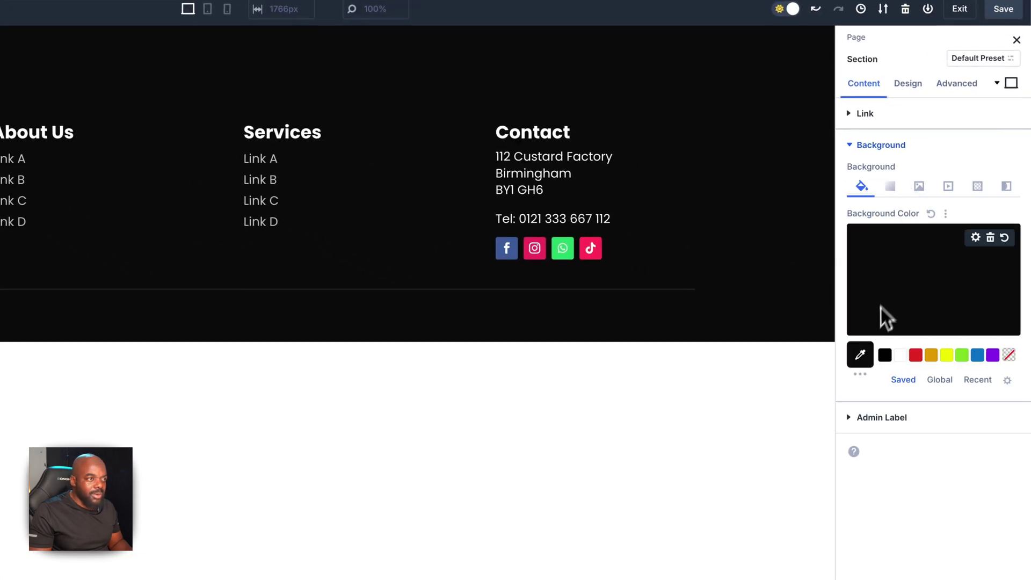
left_click(861, 353)
left_click(854, 322)
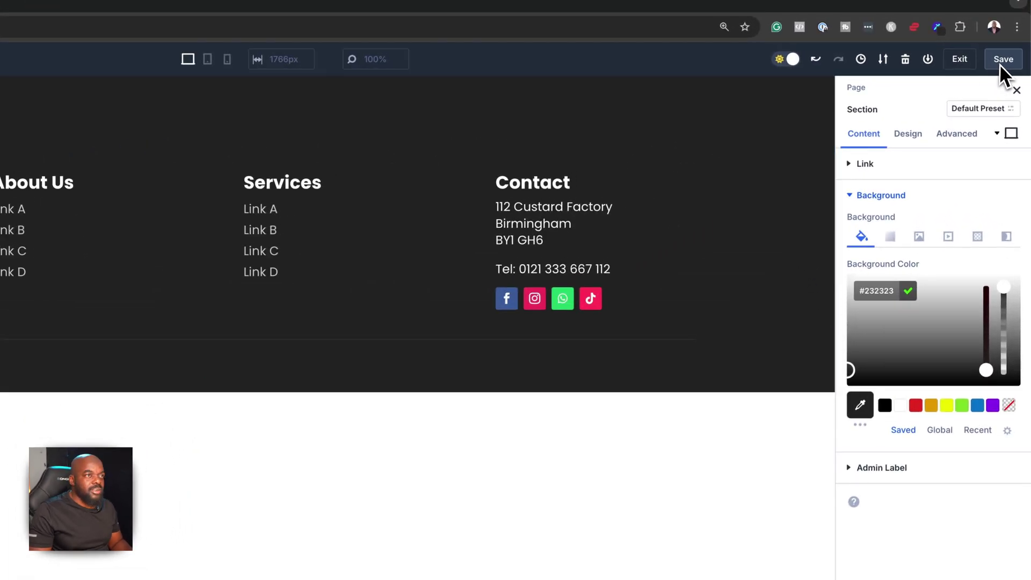
left_click(1002, 59)
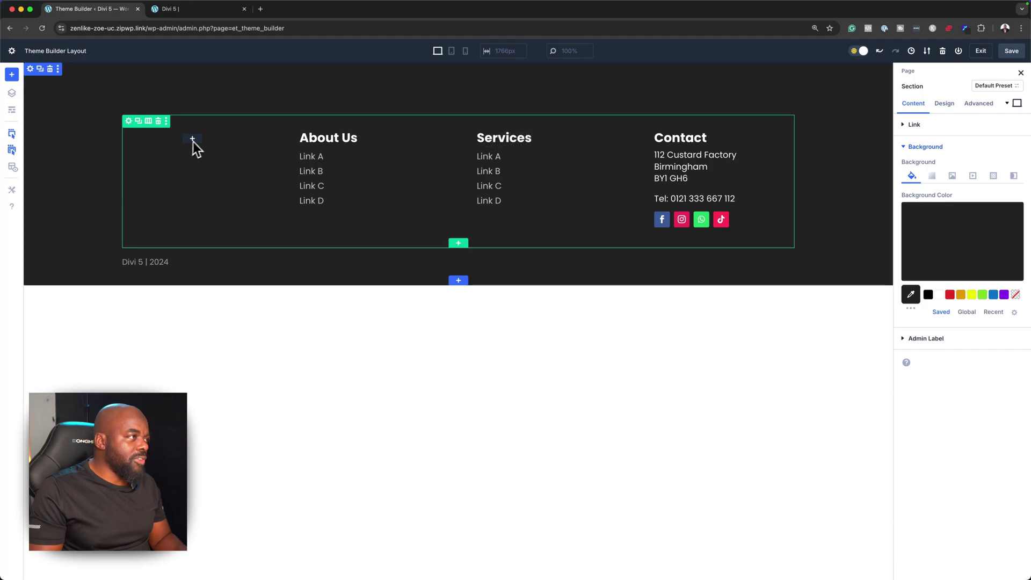
left_click(195, 140)
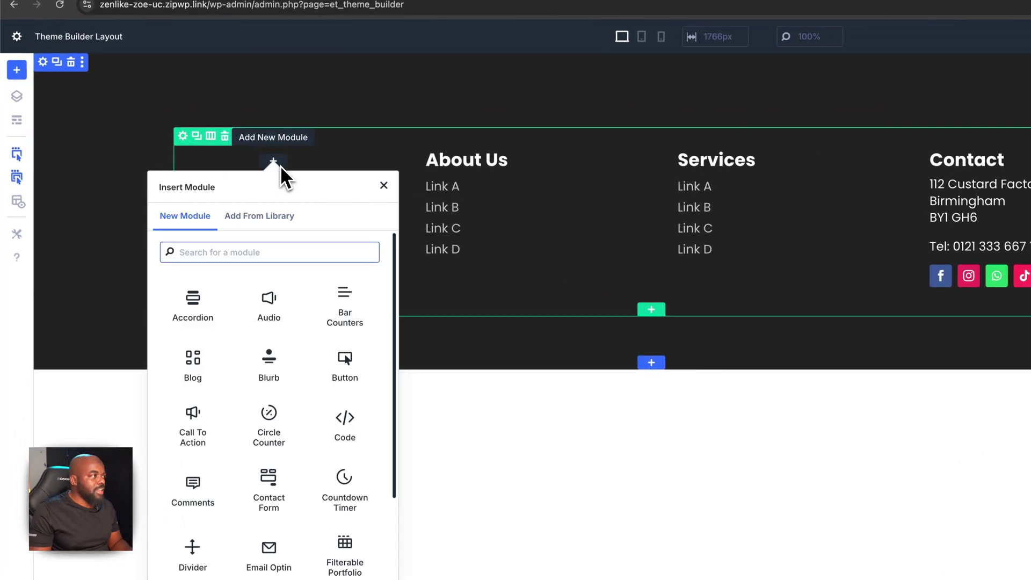
type("im")
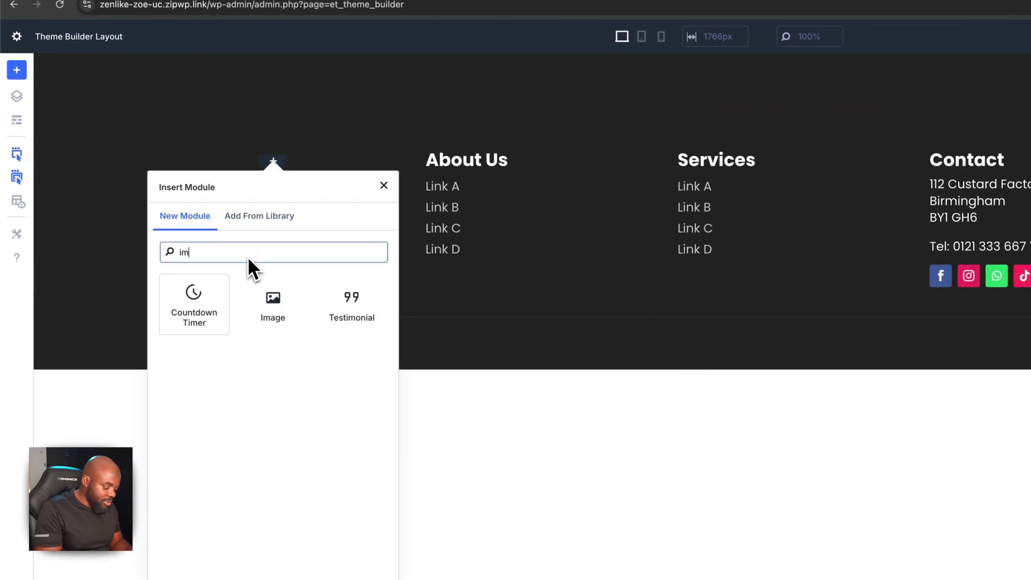
left_click(272, 303)
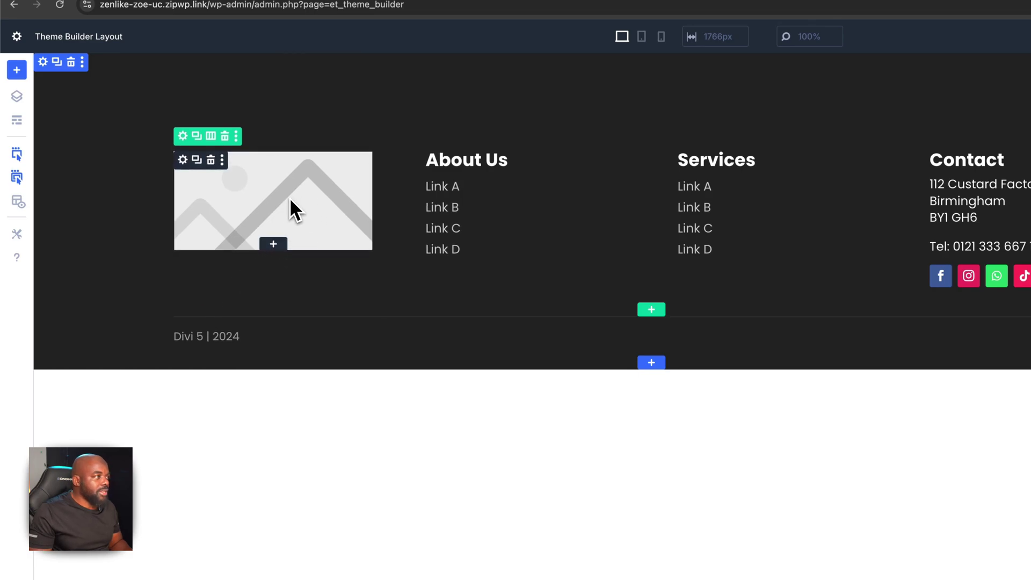
left_click(186, 161)
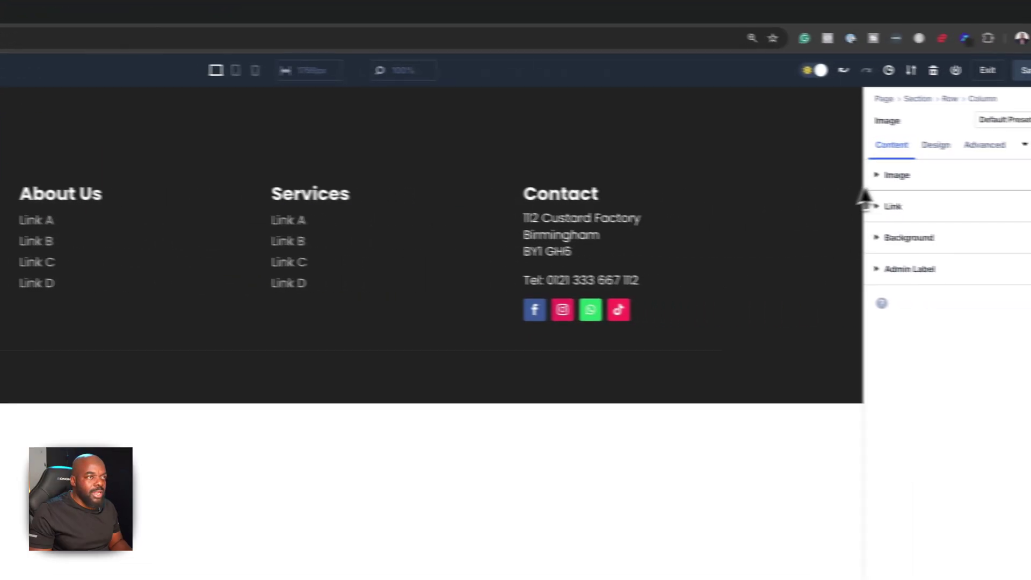
left_click(917, 125)
left_click(955, 177)
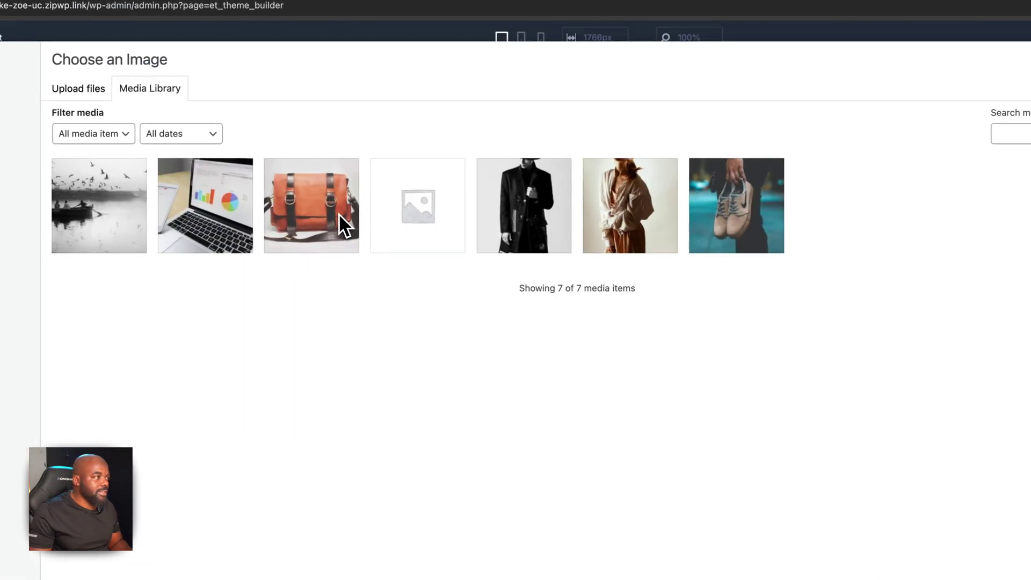
left_click(112, 224)
left_click(953, 518)
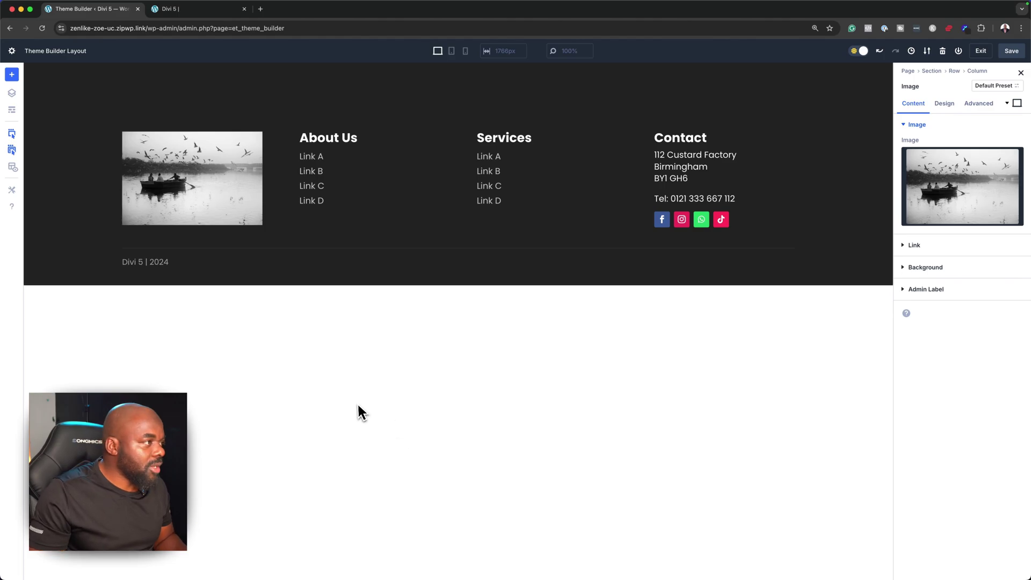
left_click(146, 135)
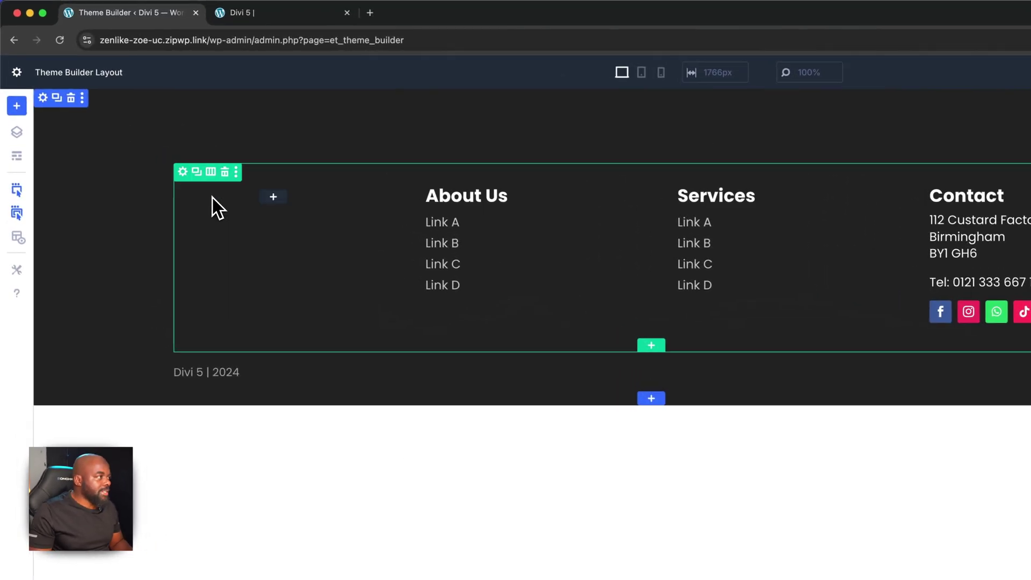
Copy the first lorem ipsum sentence from lorem2.com and insert a Text module into the empty first column
left_click(273, 197)
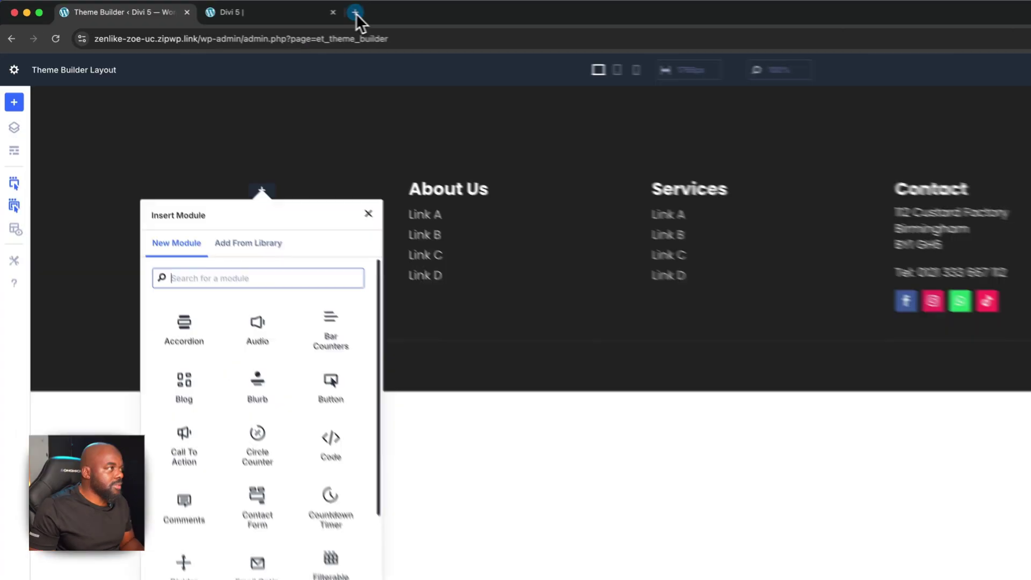
left_click(354, 12)
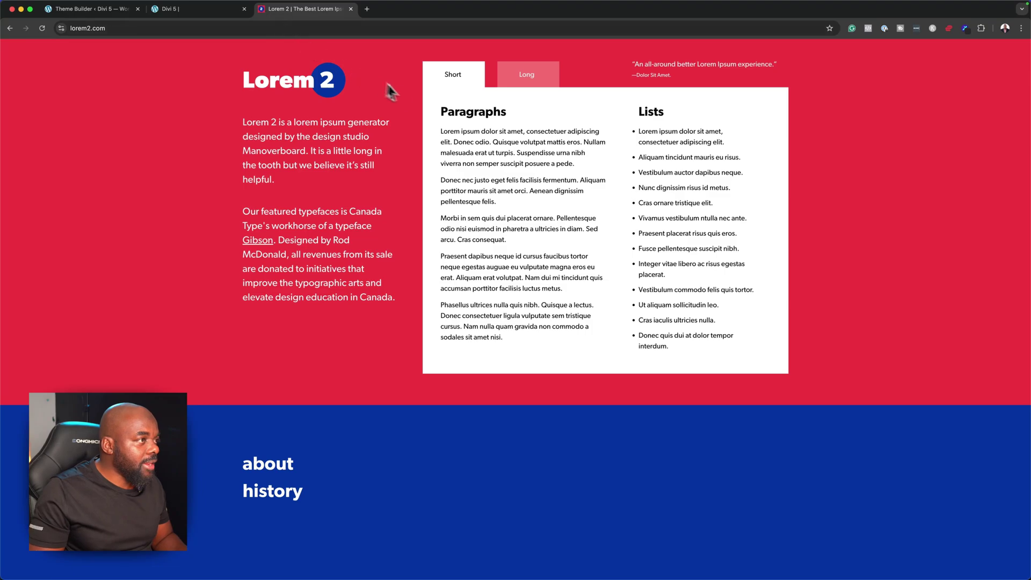
left_click_drag(443, 134, 581, 144)
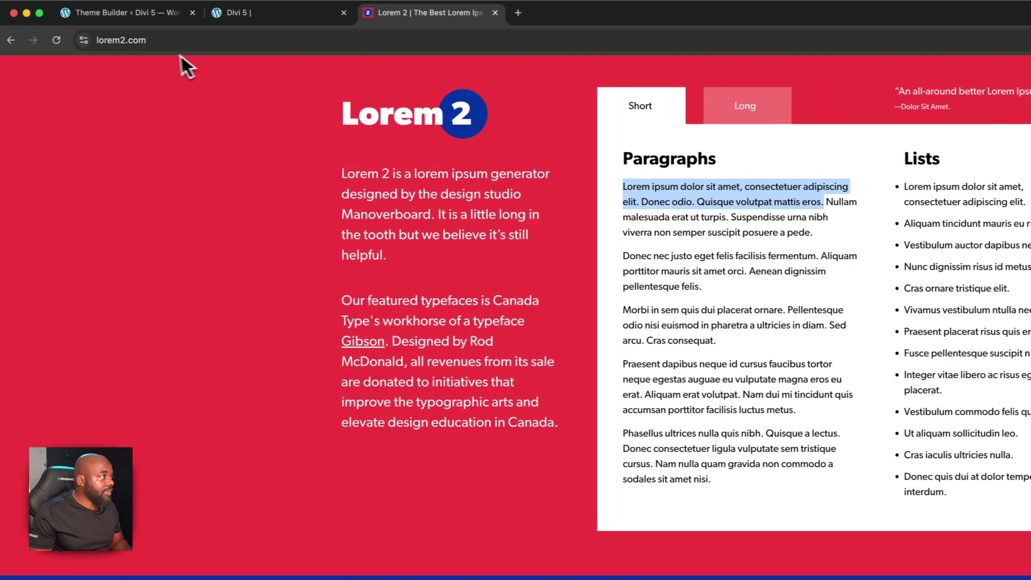
left_click(157, 16)
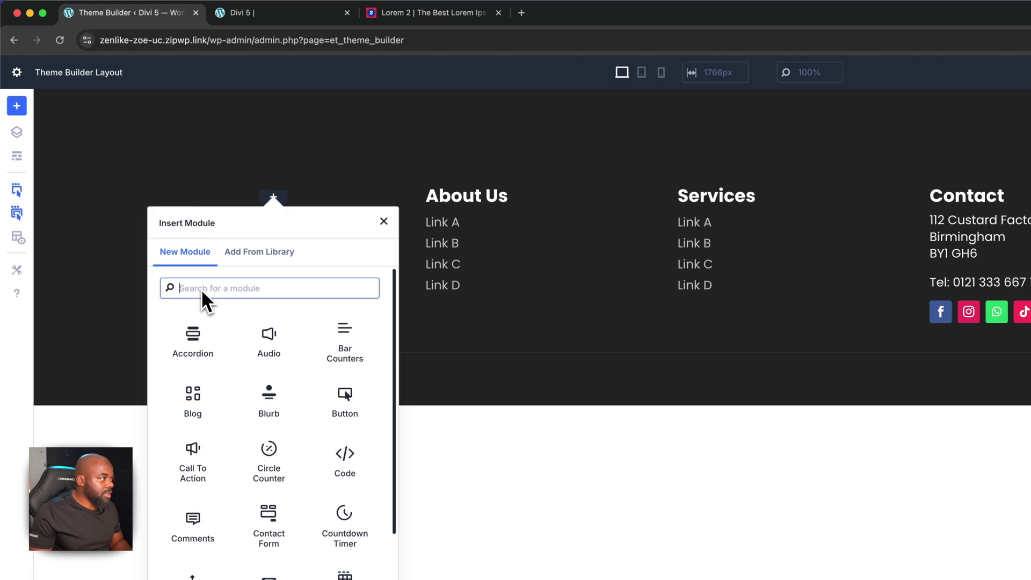
type("tex")
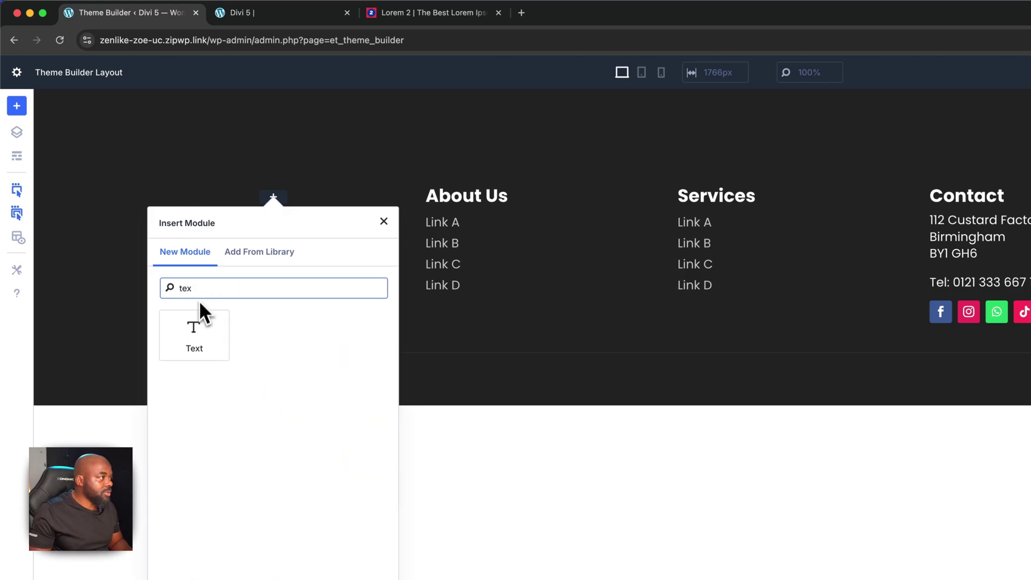
left_click(194, 330)
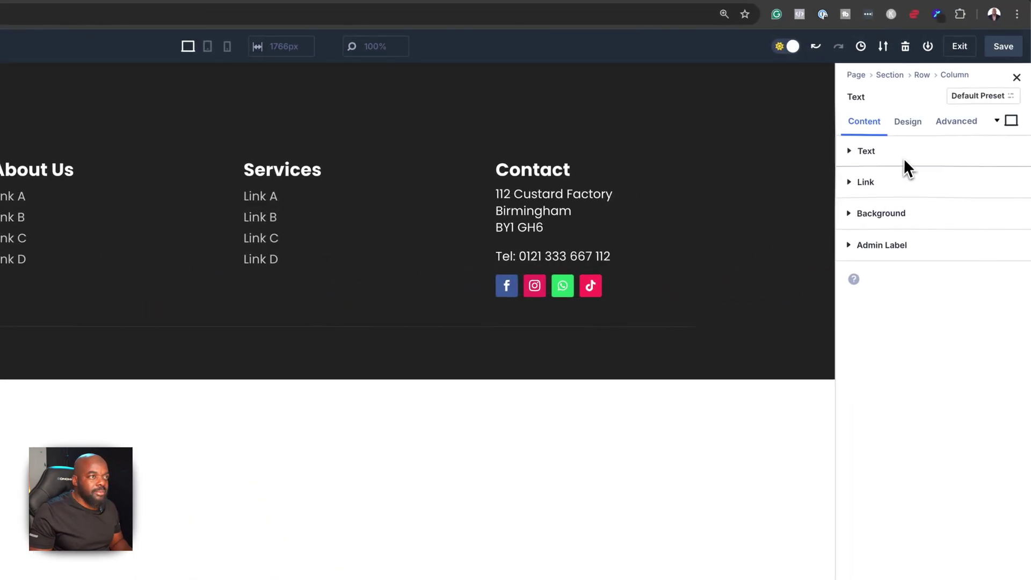
left_click(904, 157)
Paste the lorem ipsum sentence into the text body and set its text size to 1.2rem
left_click(959, 198)
type("Lorem ipsum dolor sit amet, consectetuer adipiscing elit. Donec odio. Quisque volutpat mattis eros.")
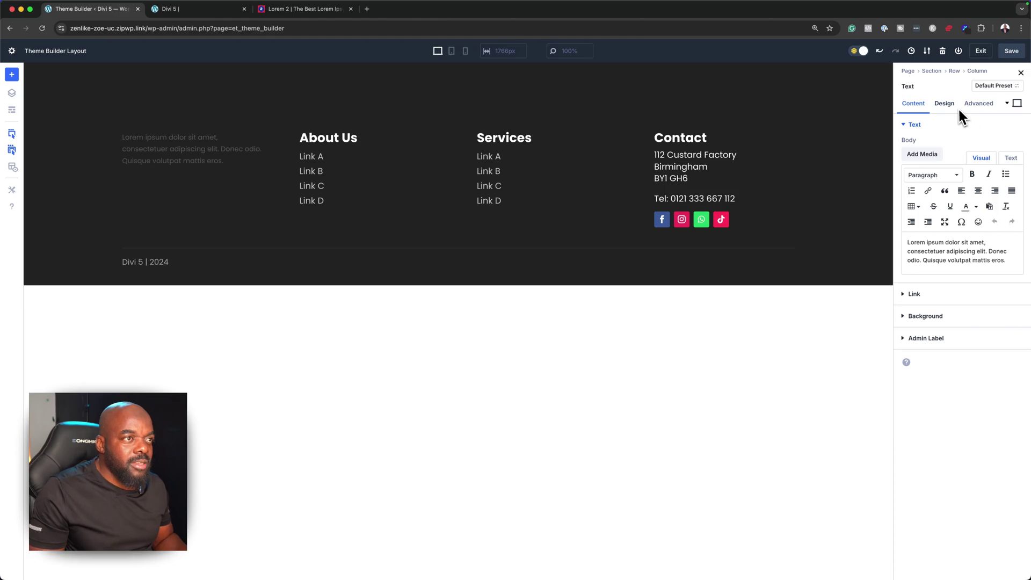
left_click(945, 103)
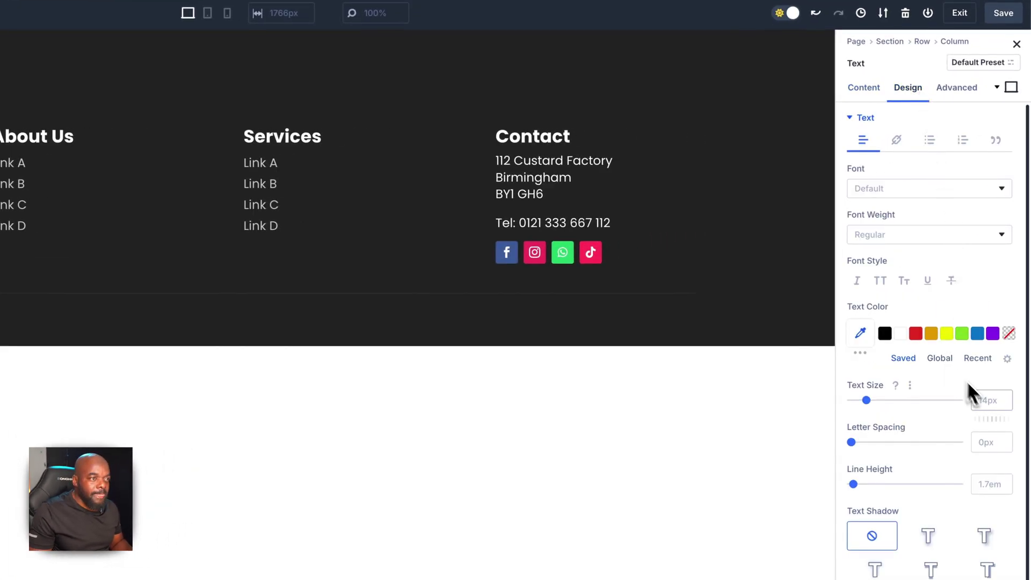
left_click(991, 406)
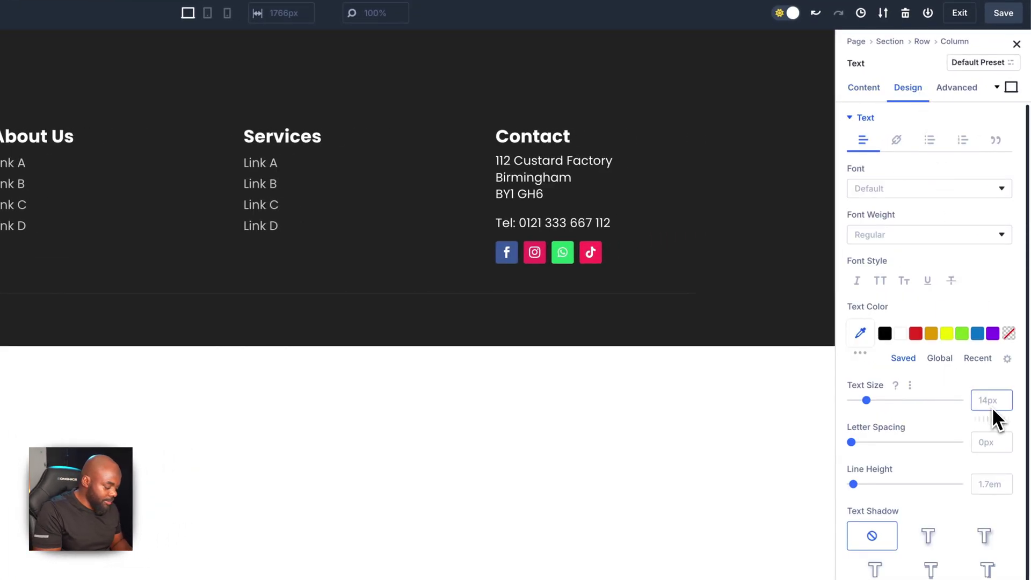
type("1rem")
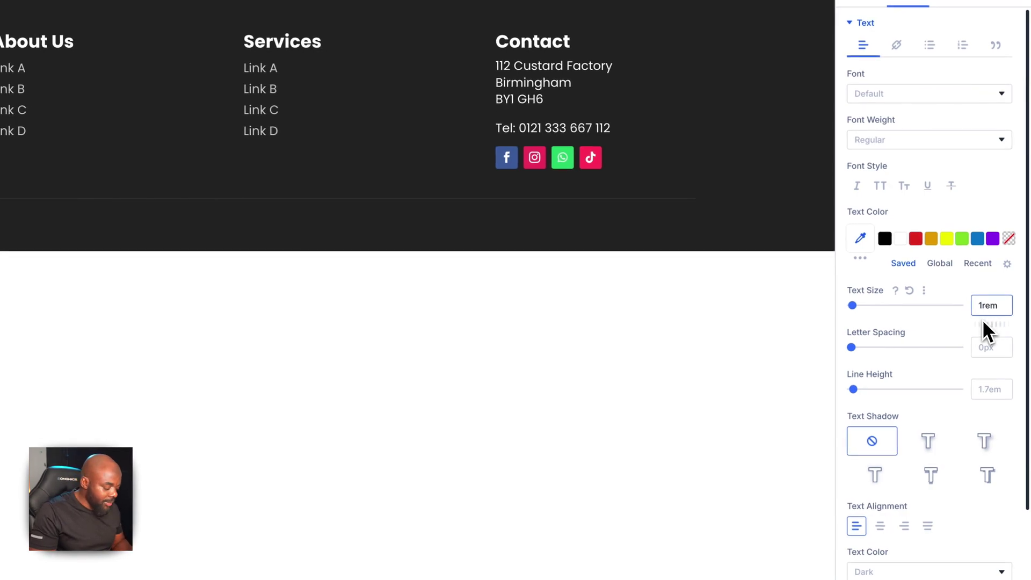
type(".2")
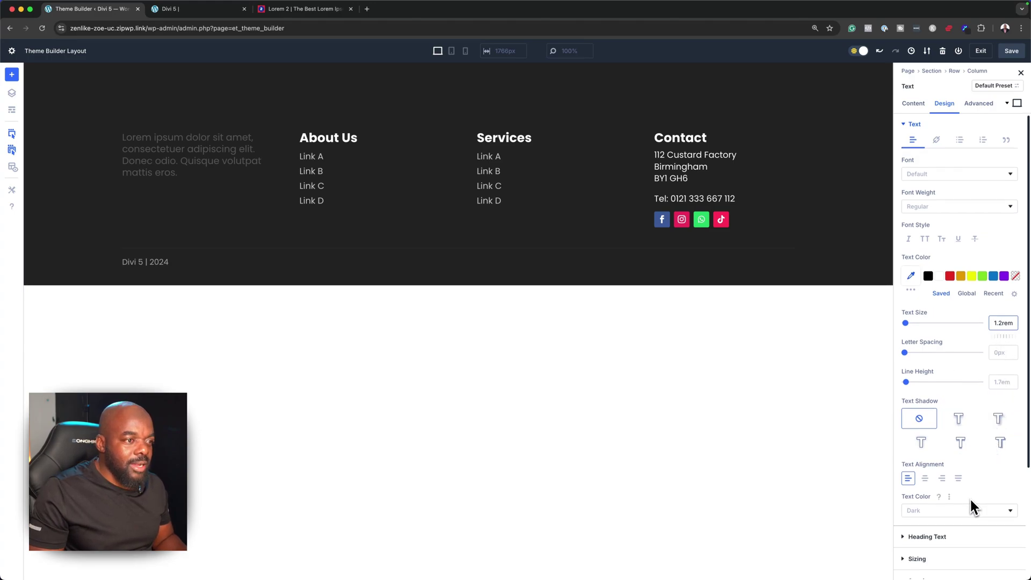
Give the text box 2rem padding on all four sides, linking top/bottom and left/right
scroll(970, 496, "down", 1)
scroll(969, 496, "down", 5)
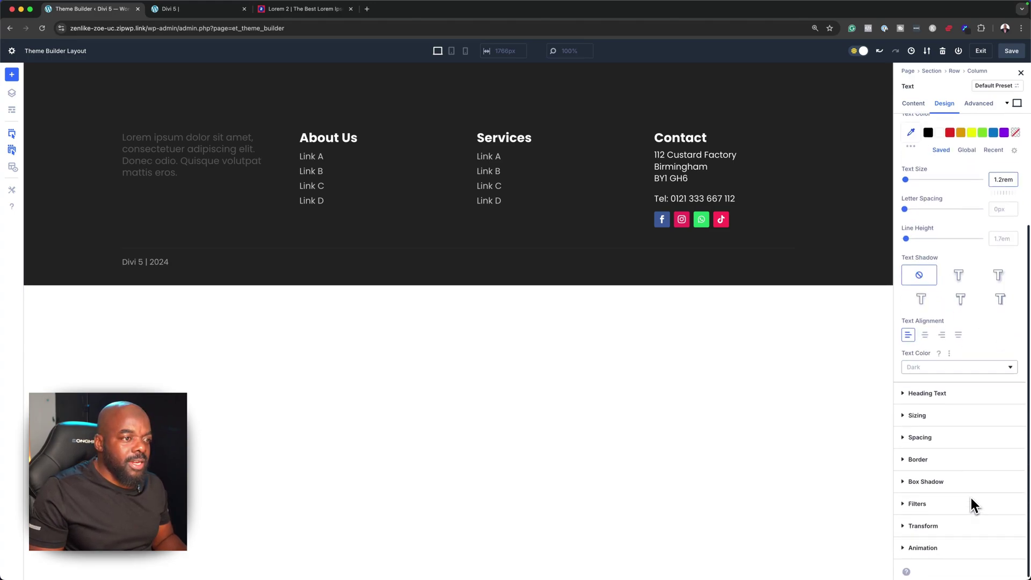
left_click(932, 437)
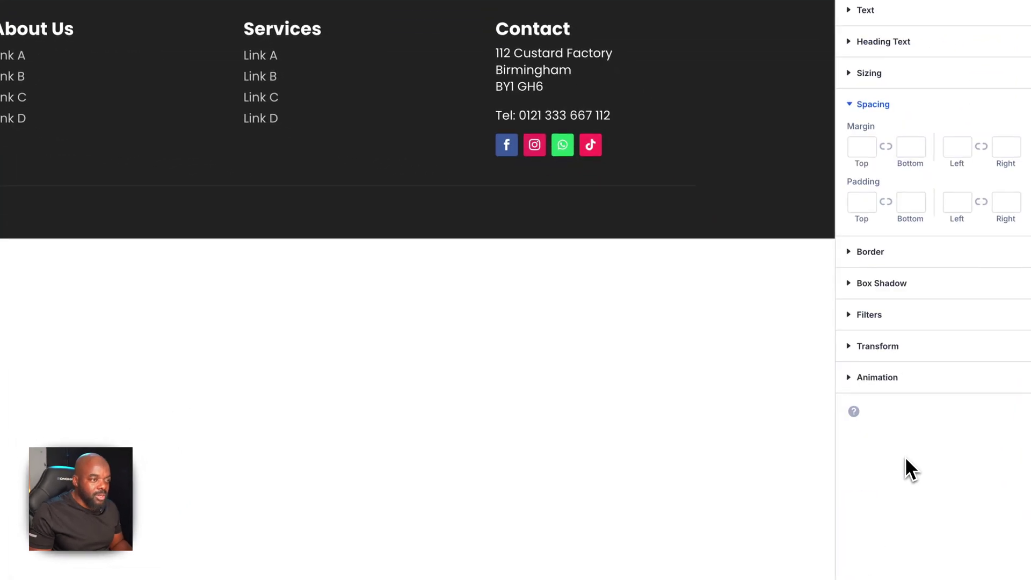
left_click(857, 203)
type("2rem")
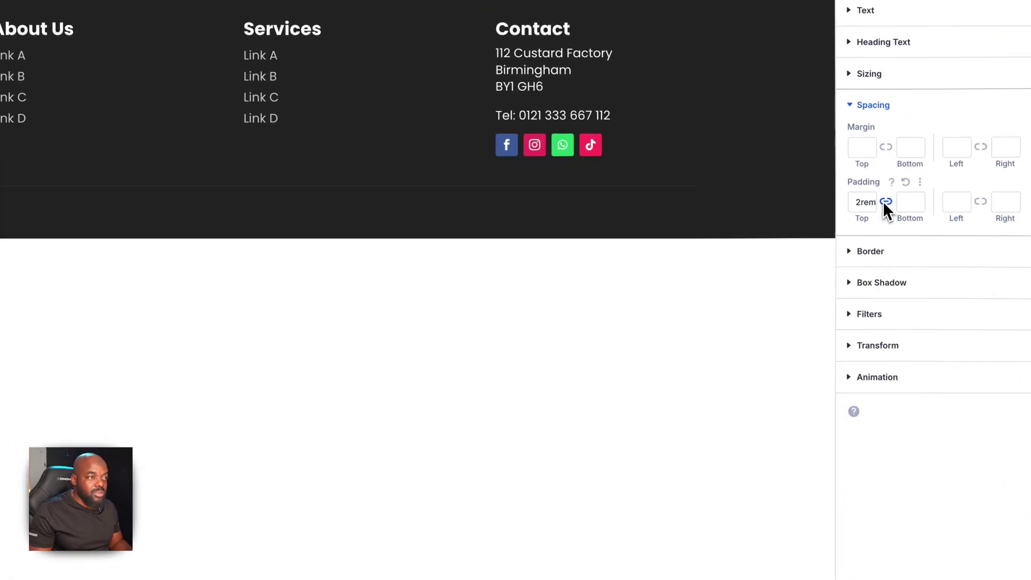
left_click(883, 202)
left_click(957, 207)
type("2rem")
left_click(981, 201)
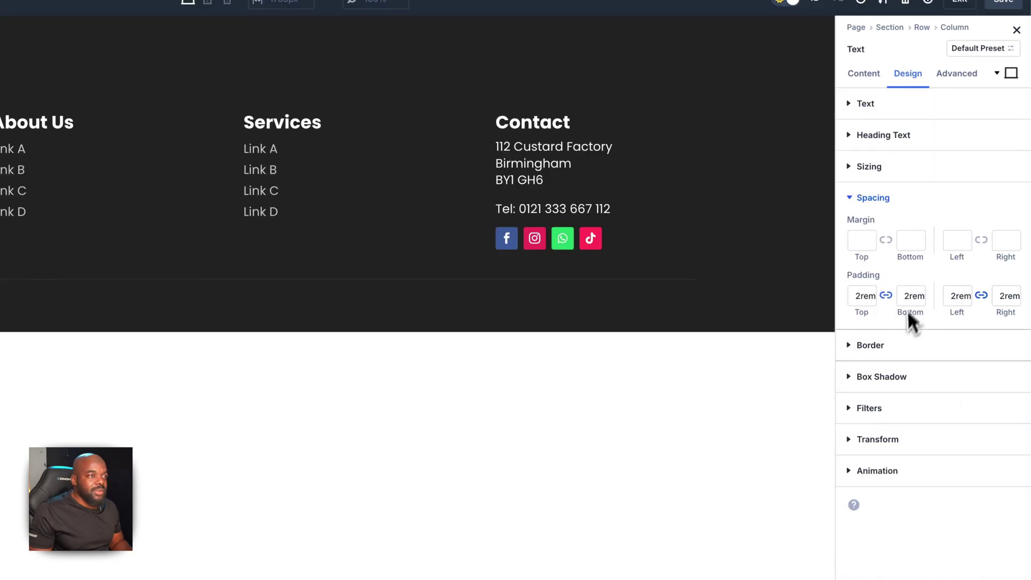
left_click(867, 74)
Give the intro box a mostly transparent white background instead of solid black
left_click(873, 376)
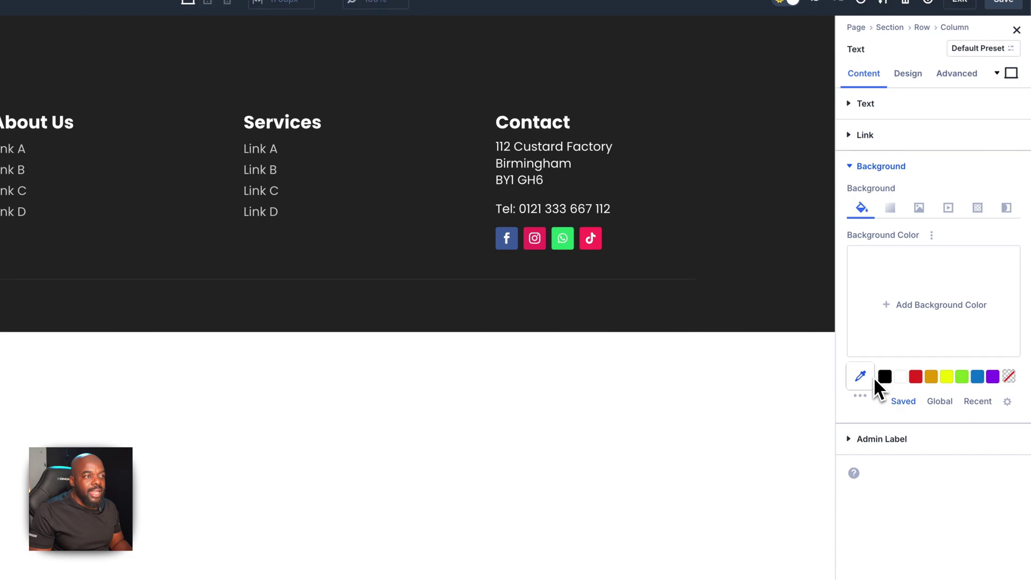
left_click(884, 377)
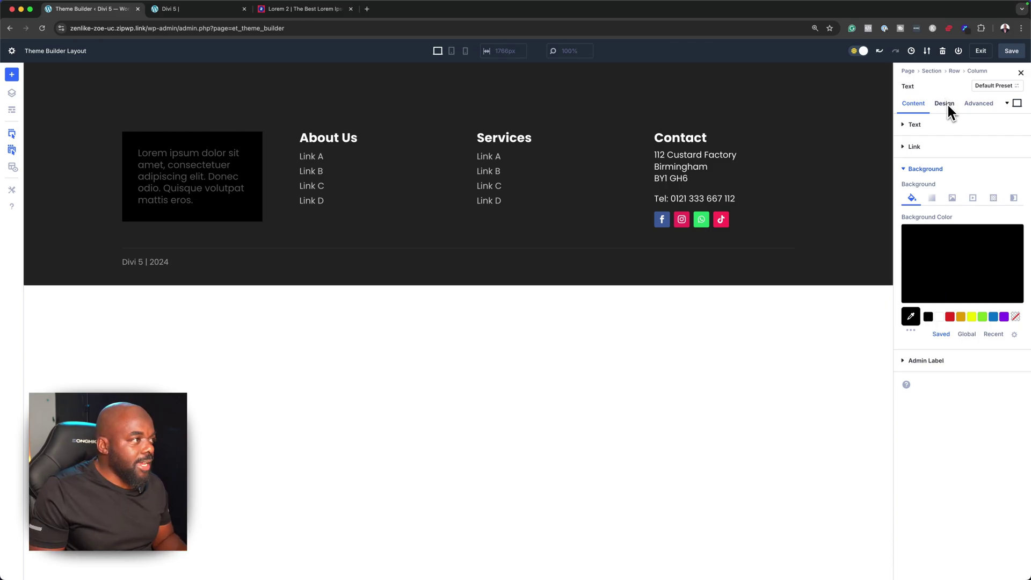
left_click(932, 272)
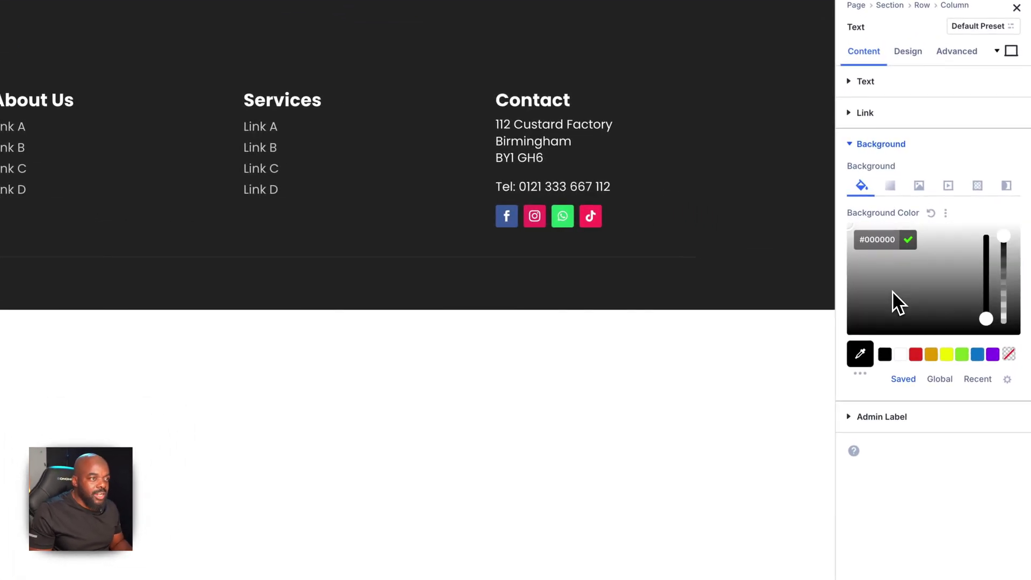
left_click_drag(1003, 271, 1012, 307)
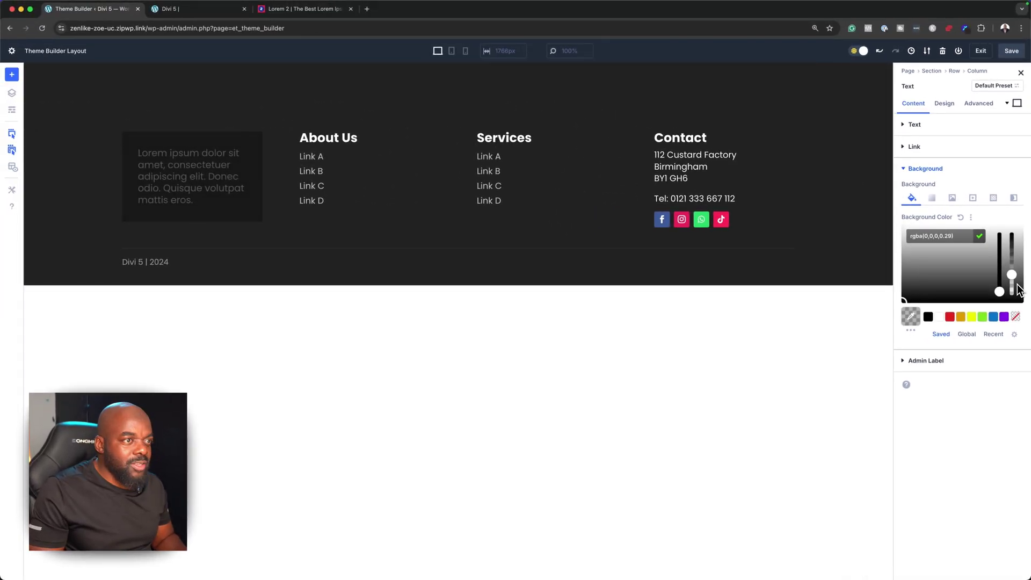
left_click(938, 316)
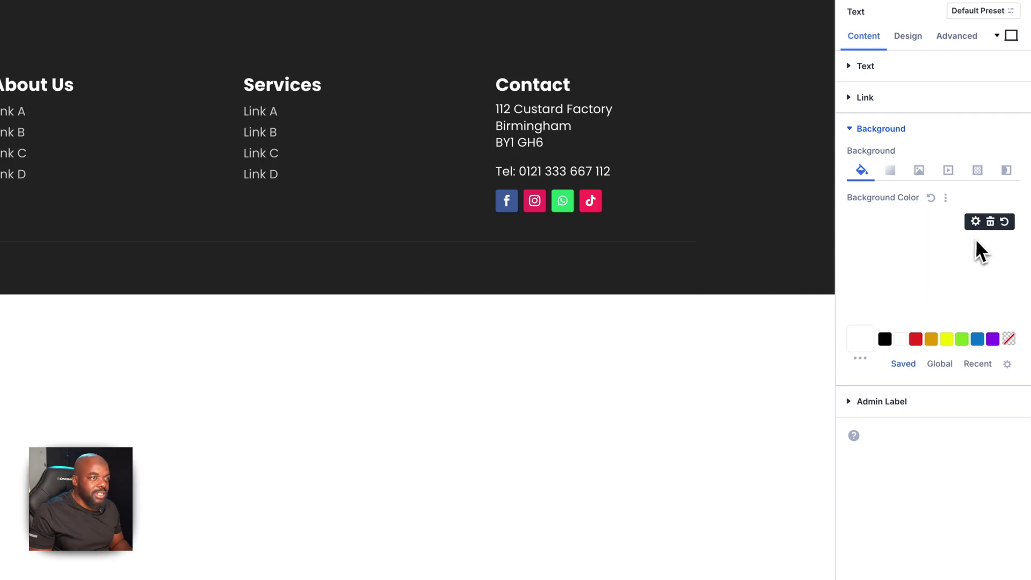
left_click(886, 272)
left_click_drag(1003, 221, 1008, 311)
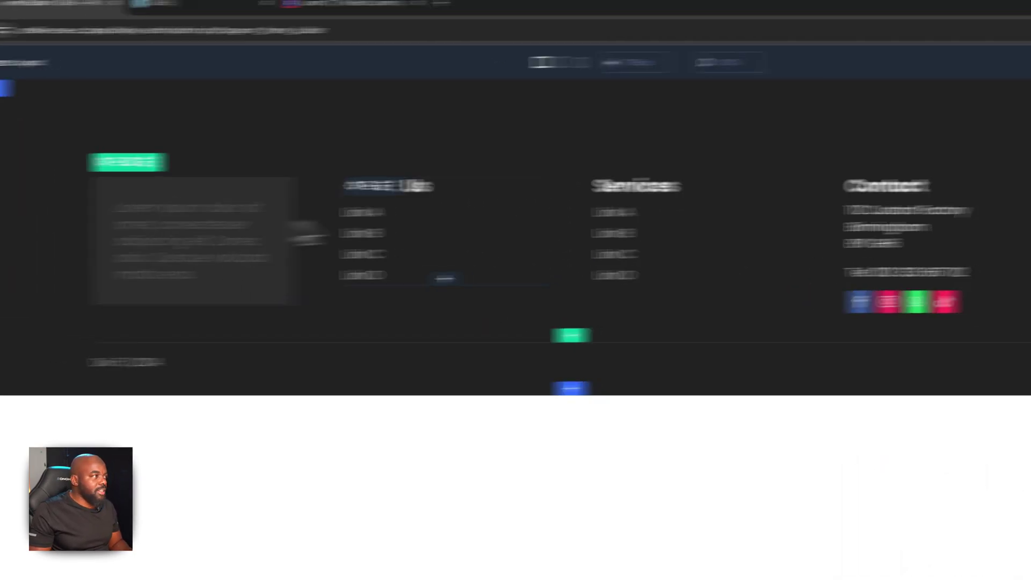
Set the intro text colour to light grey #bababa
left_click(878, 136)
left_click(913, 107)
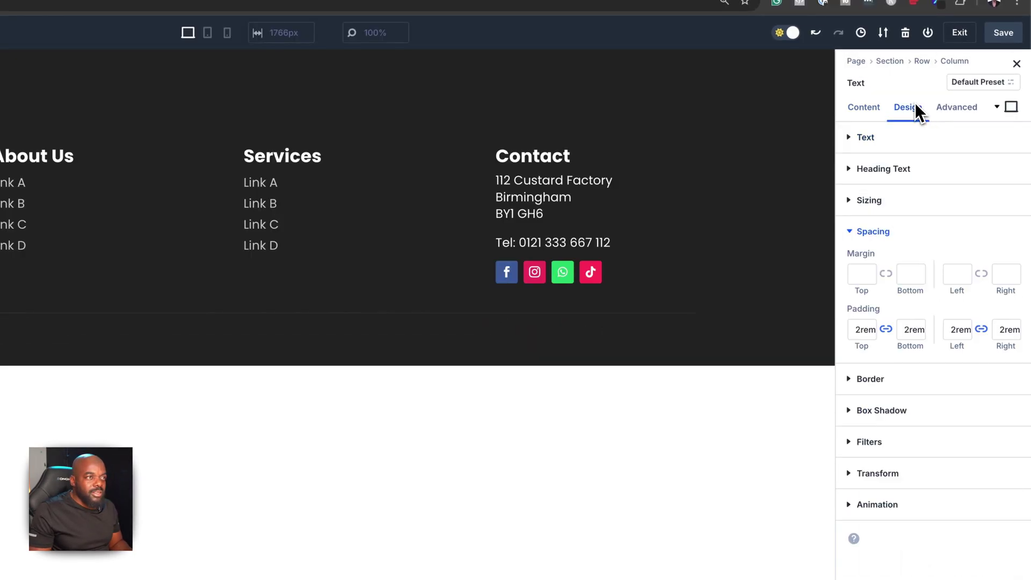
left_click(872, 139)
left_click(901, 353)
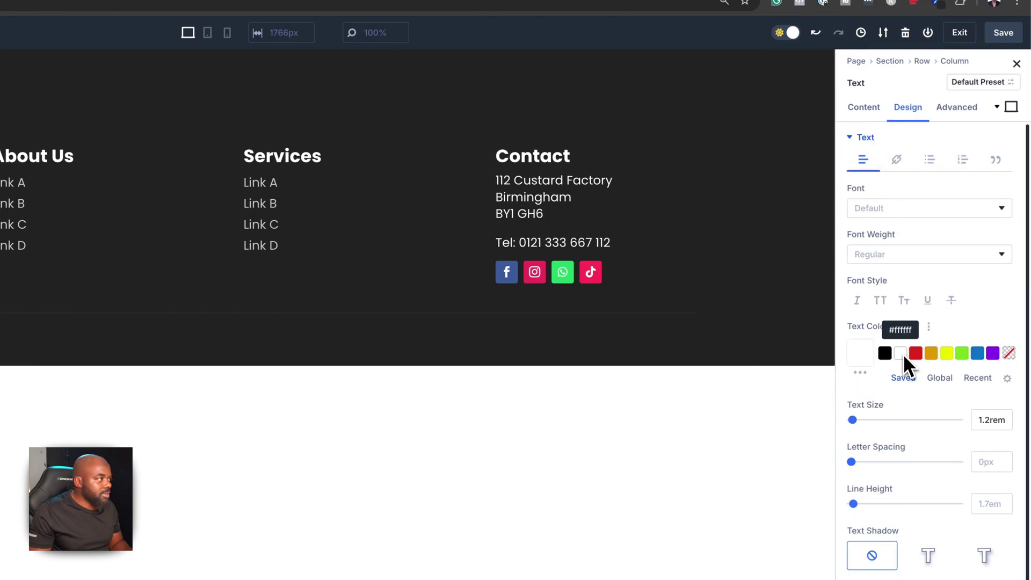
left_click(859, 352)
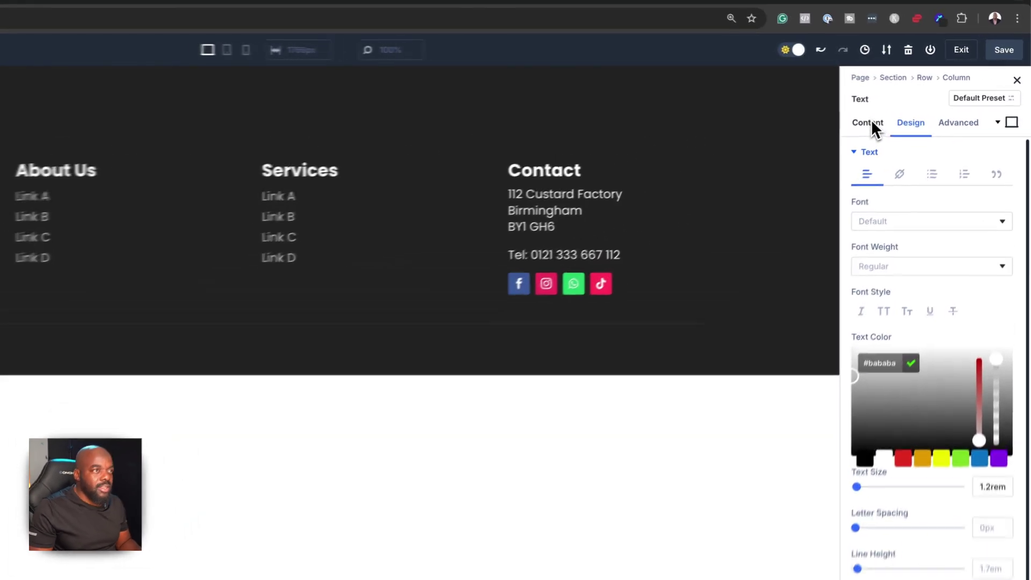
left_click(915, 105)
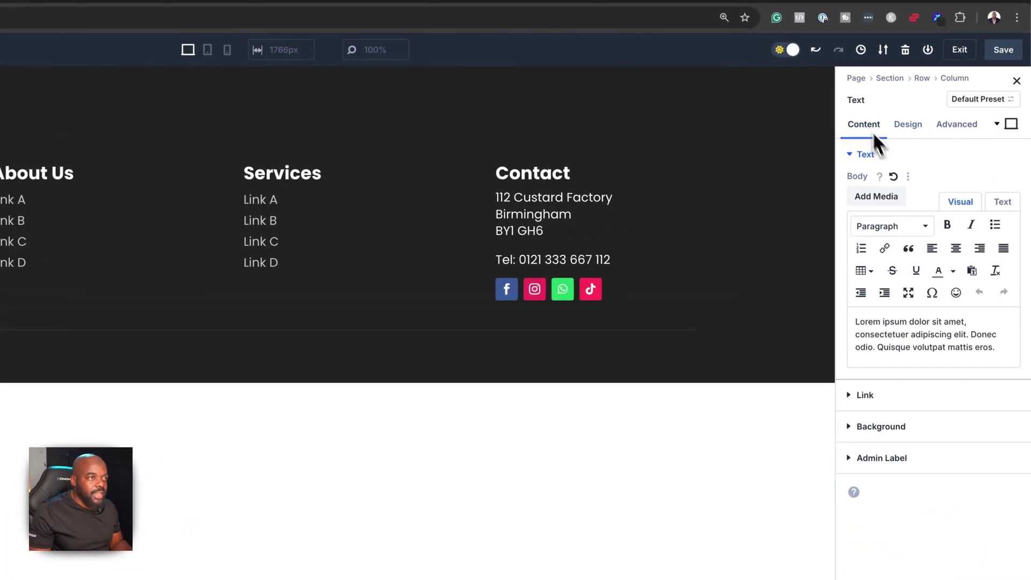
Put 'Lorem ipsum dolor' on its own bold line, tidy 'consectetuer', then save and exit to the Theme Builder
left_click(931, 322)
key("Return")
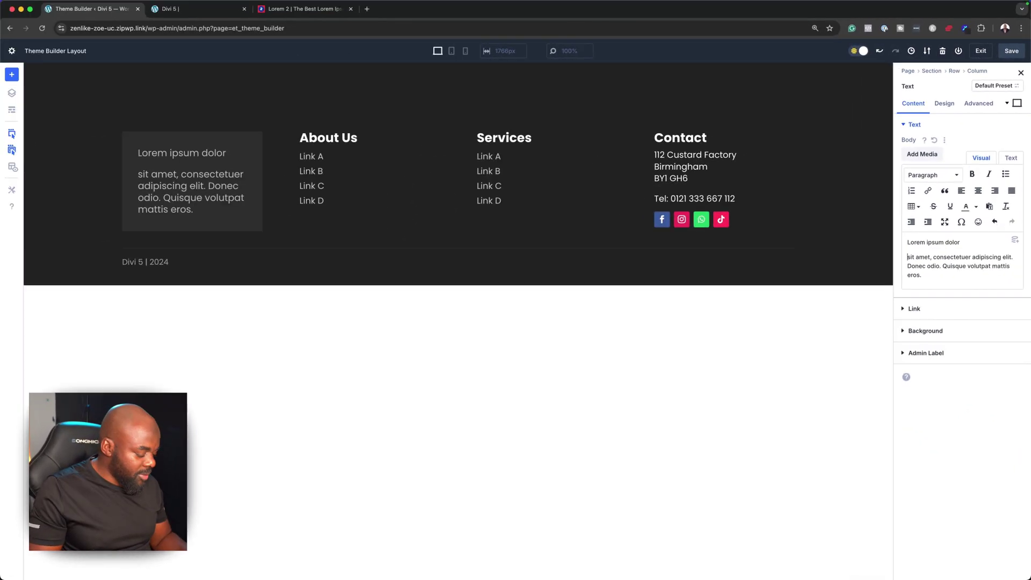
type("E")
left_click_drag(155, 185, 135, 185)
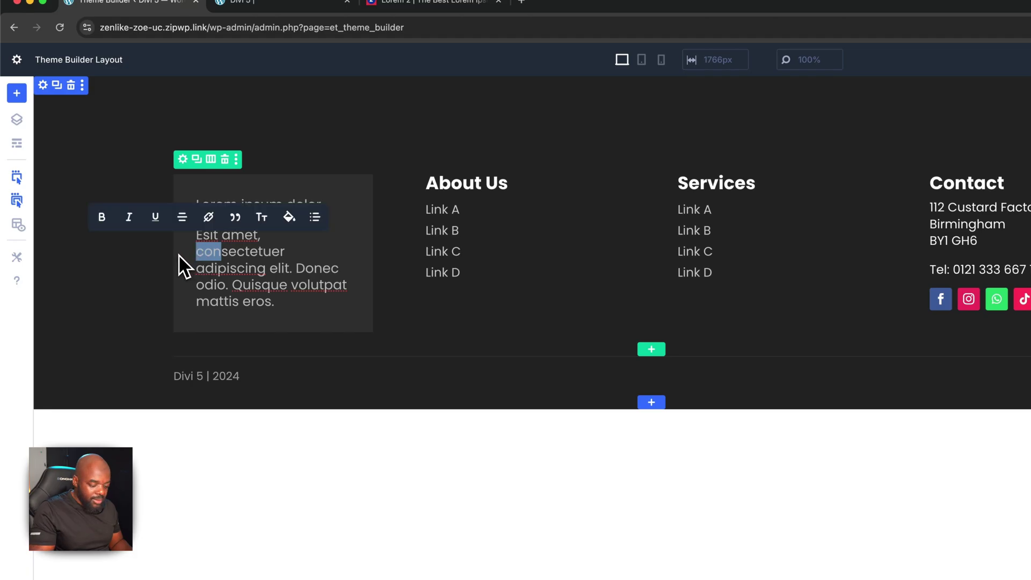
key("BackSpace")
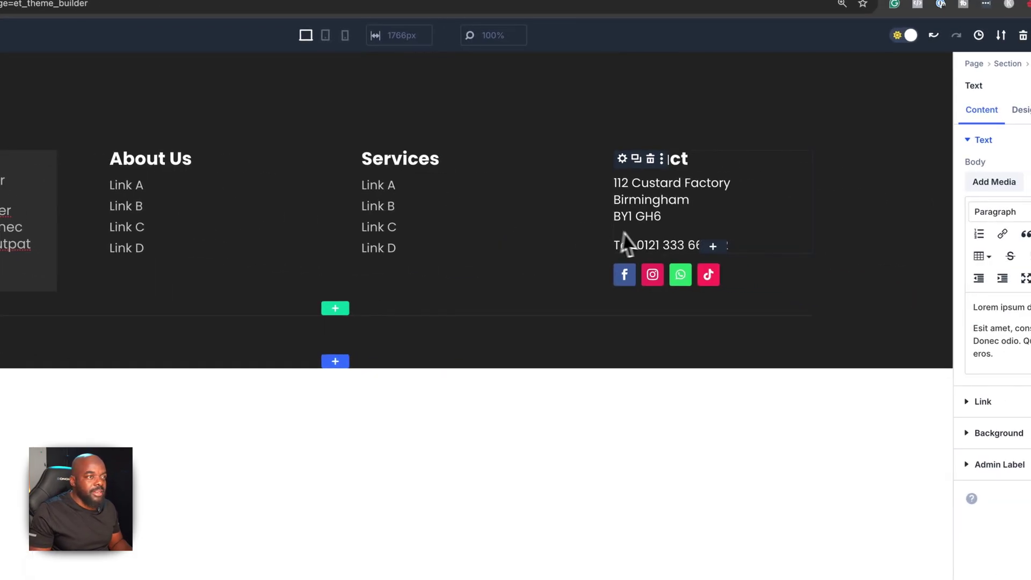
left_click_drag(936, 286, 850, 285)
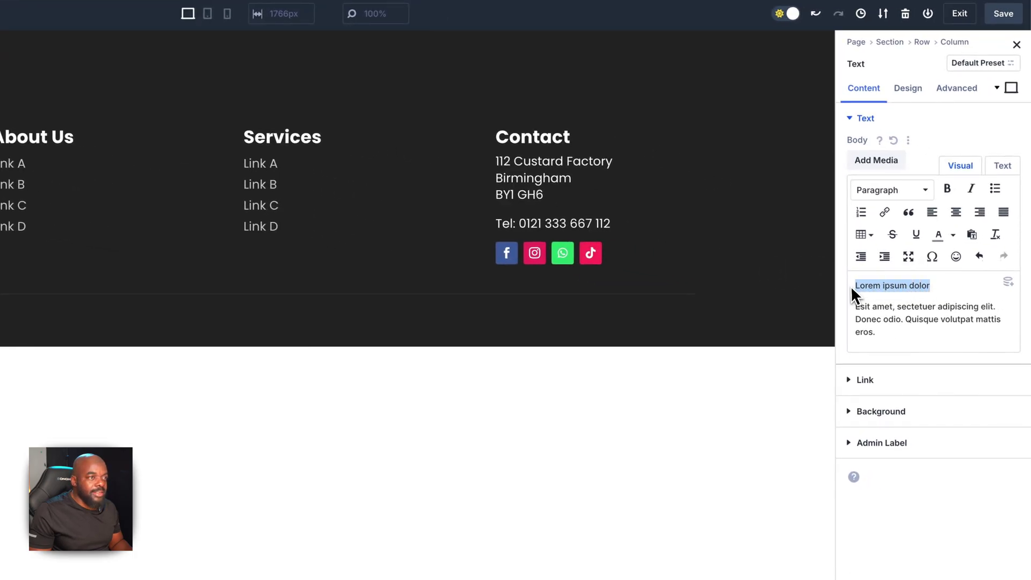
left_click(953, 189)
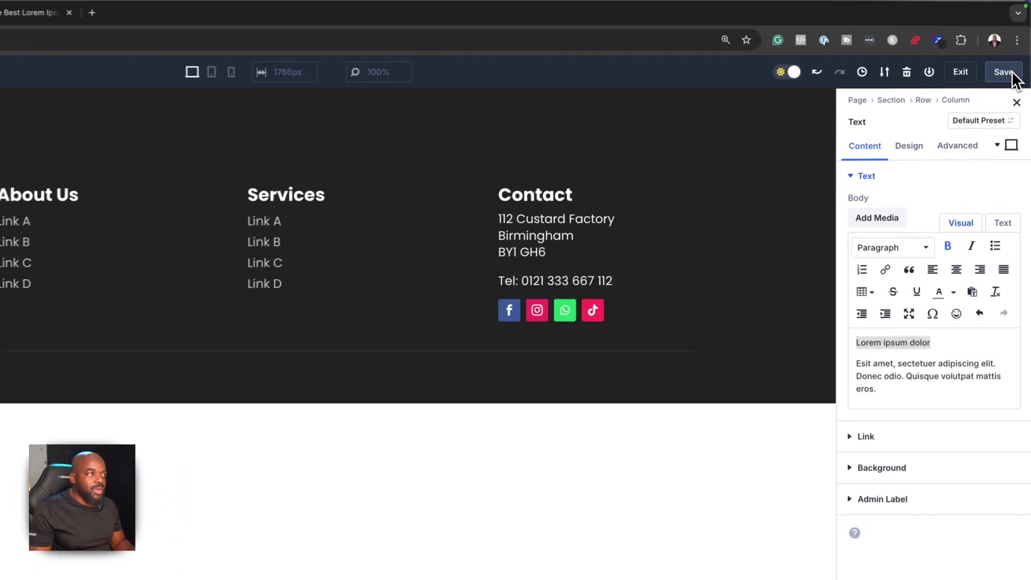
left_click(1016, 51)
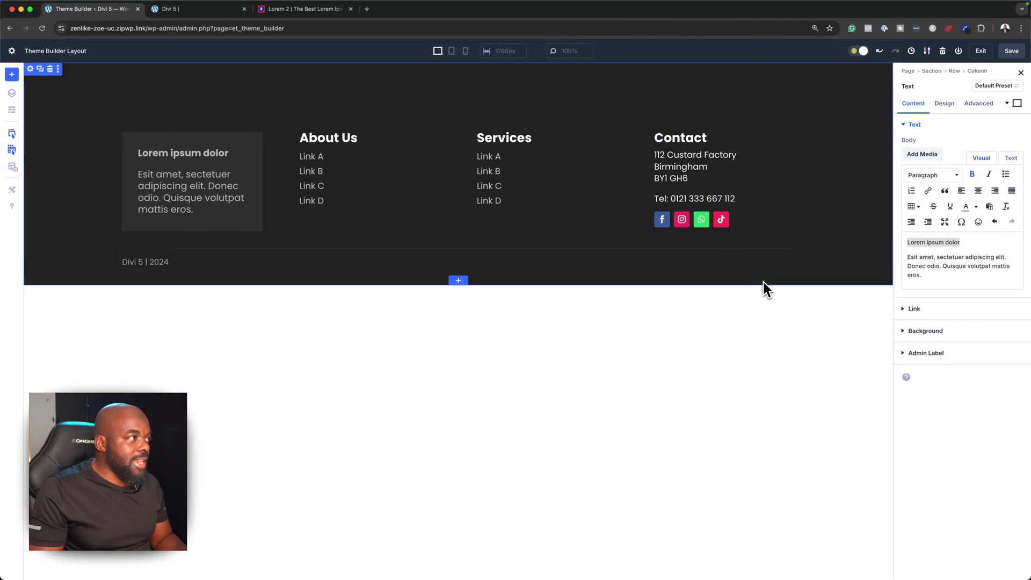
left_click(981, 53)
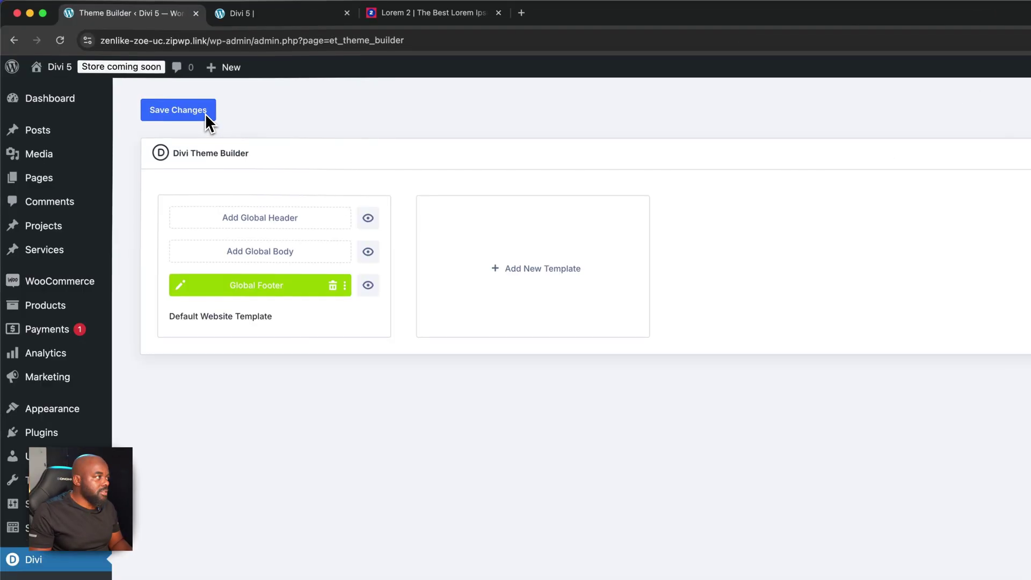
Save the Theme Builder changes and scroll down the live site to view the new footer
left_click(205, 112)
left_click(287, 15)
scroll(344, 484, "down", 3)
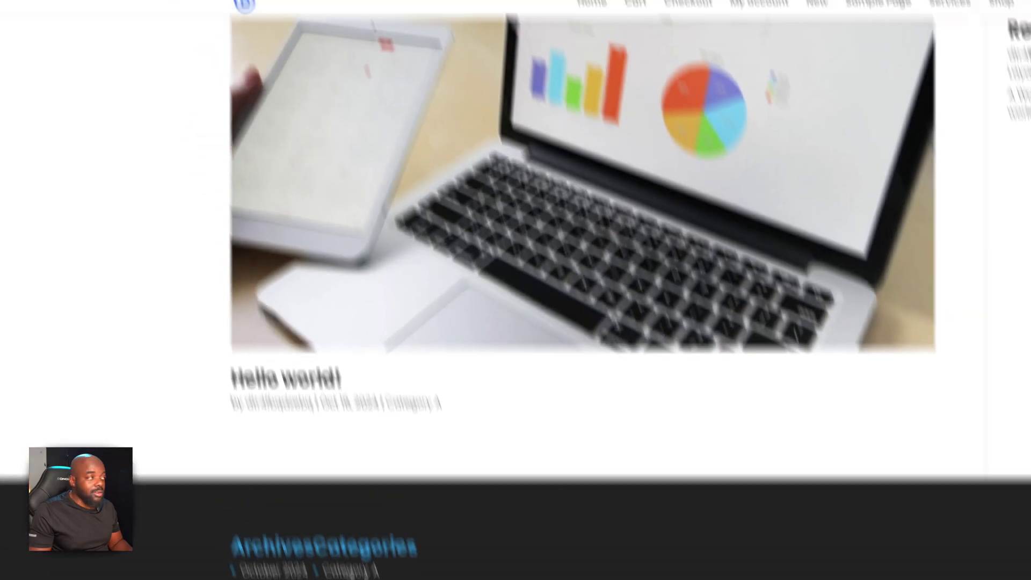
scroll(99, 467, "down", 2)
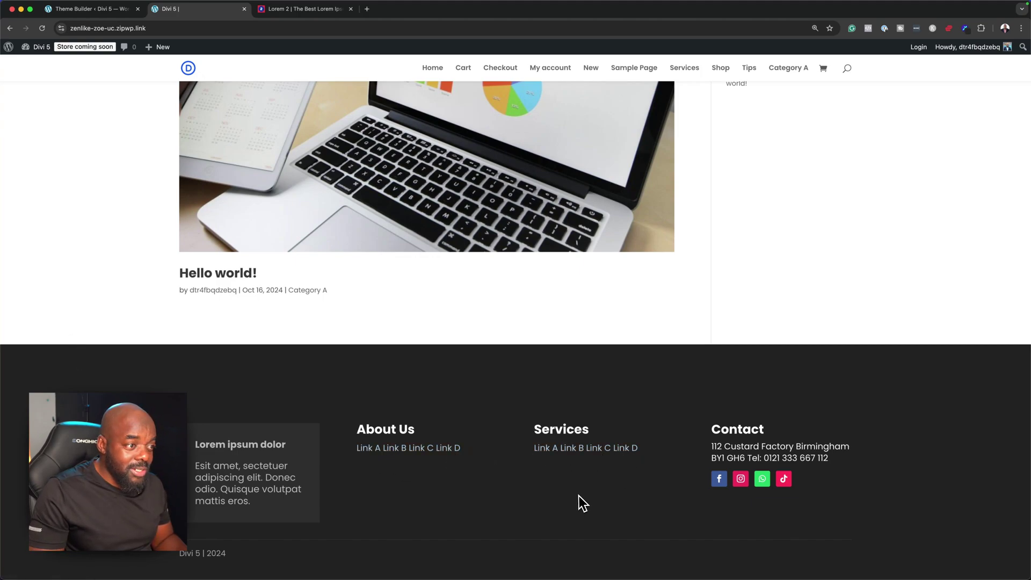
Reopen the Global Footer template and delete the About Us link markup in its text editor
left_click(106, 9)
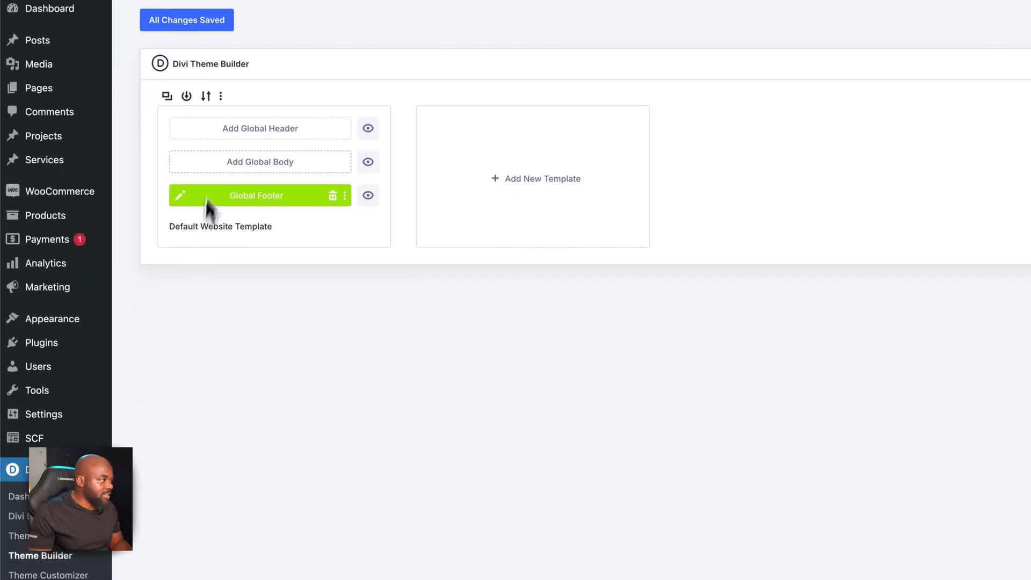
left_click(184, 191)
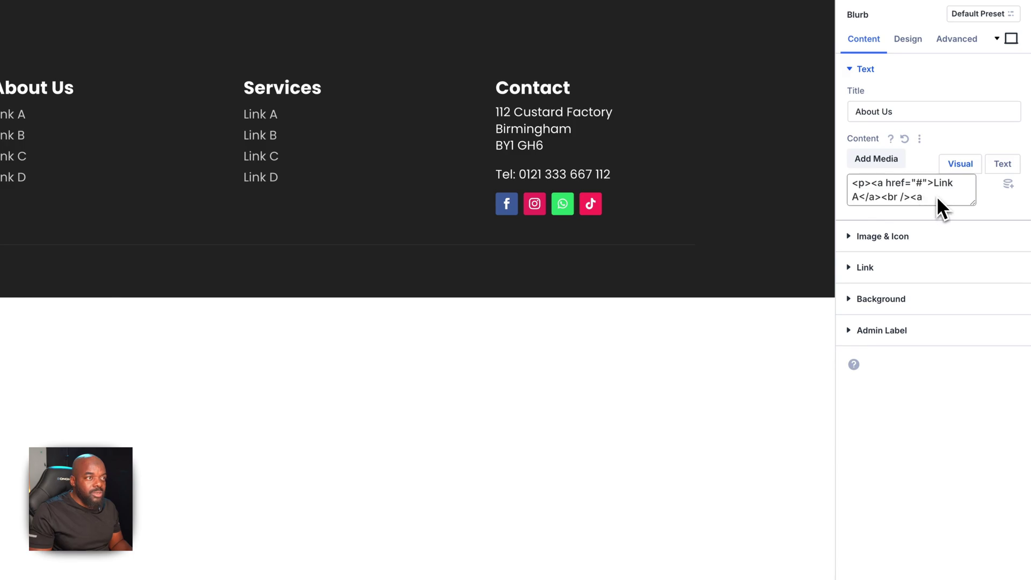
scroll(936, 196, "down", 2)
left_click_drag(972, 203, 980, 375)
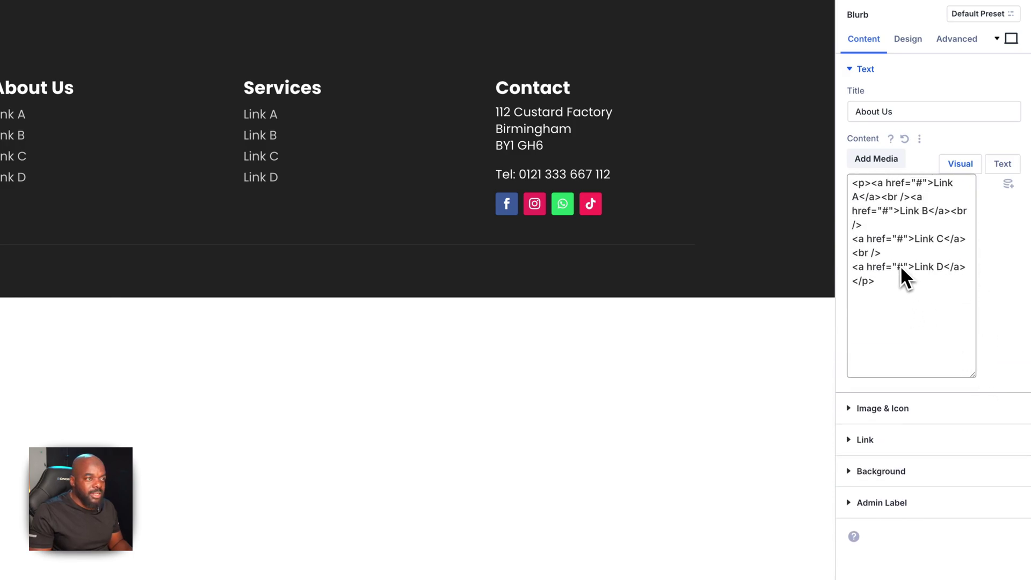
left_click_drag(882, 253, 847, 256)
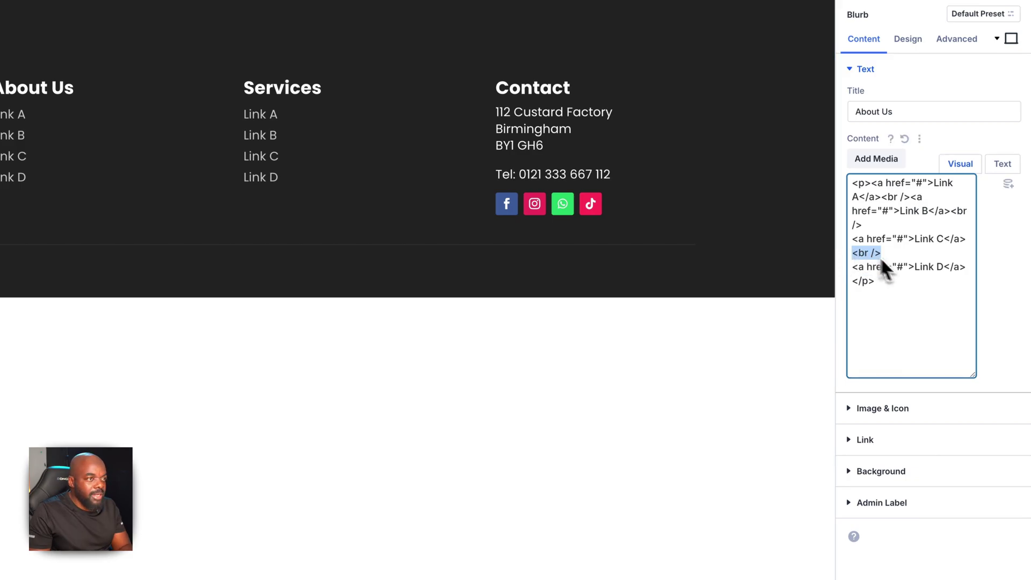
left_click_drag(896, 287, 849, 183)
key("BackSpace")
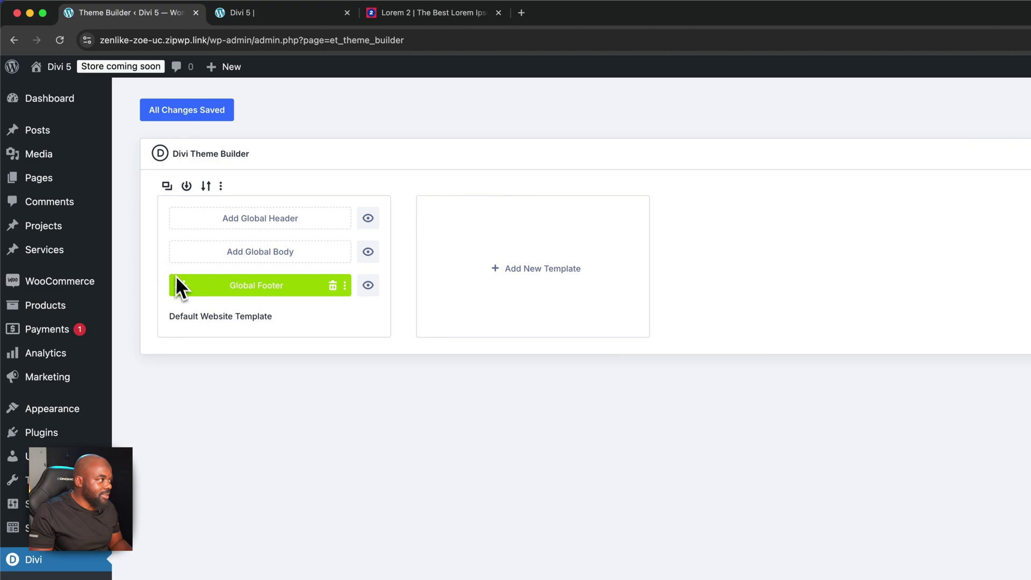
Open the Global Footer again, then reload the live site to recheck the footer links
left_click(185, 285)
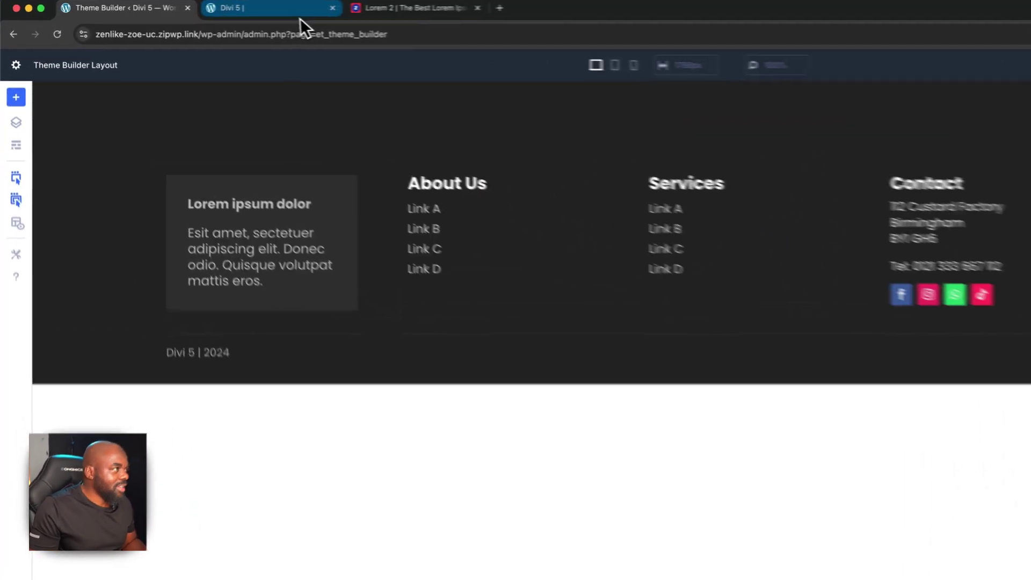
left_click(302, 13)
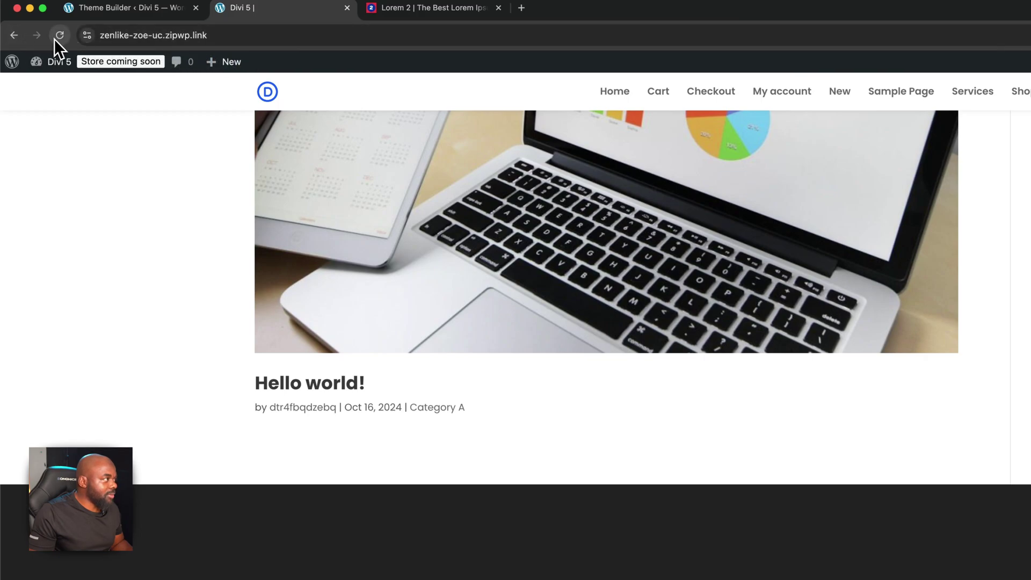
left_click(60, 38)
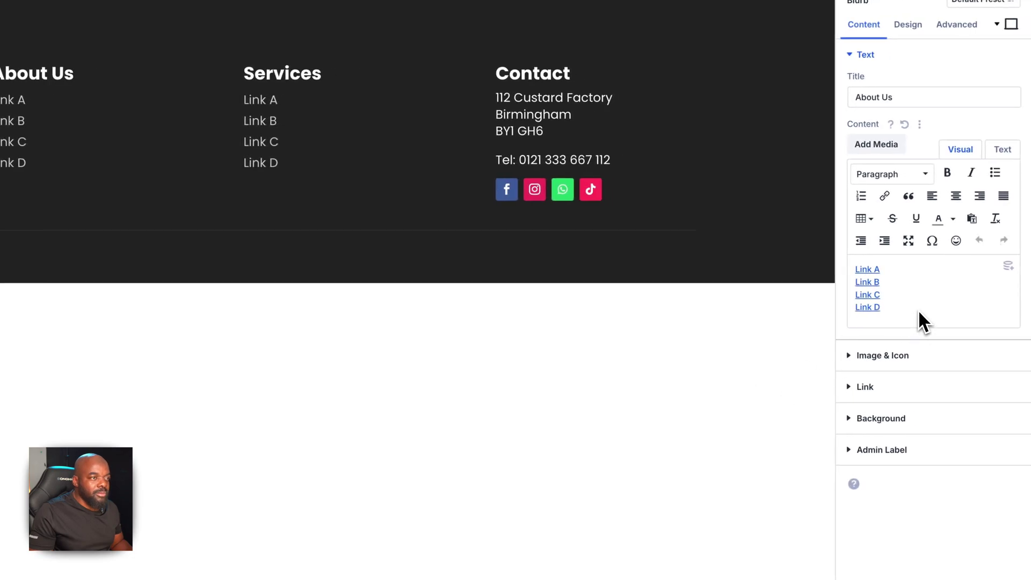
Separate Link A, Link B, Link C and Link D onto their own lines in the About Us text
triple_click(916, 308)
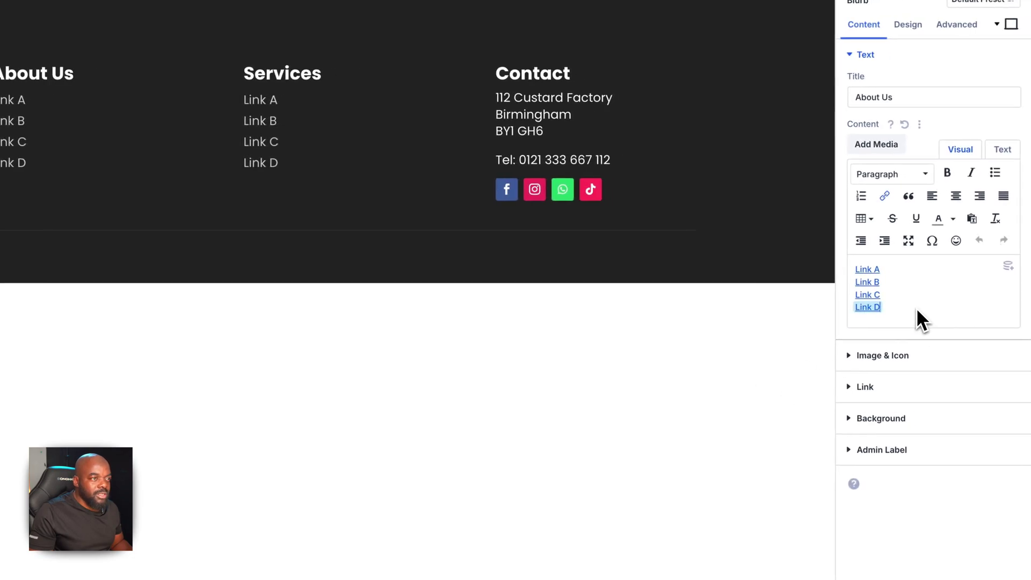
triple_click(885, 272)
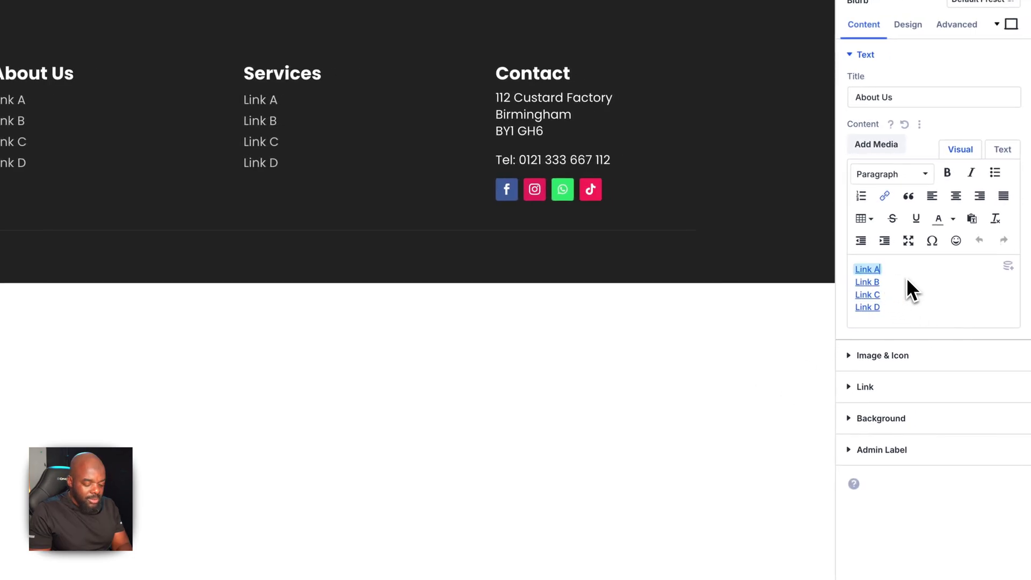
left_click(901, 279)
key("Return")
left_click(884, 304)
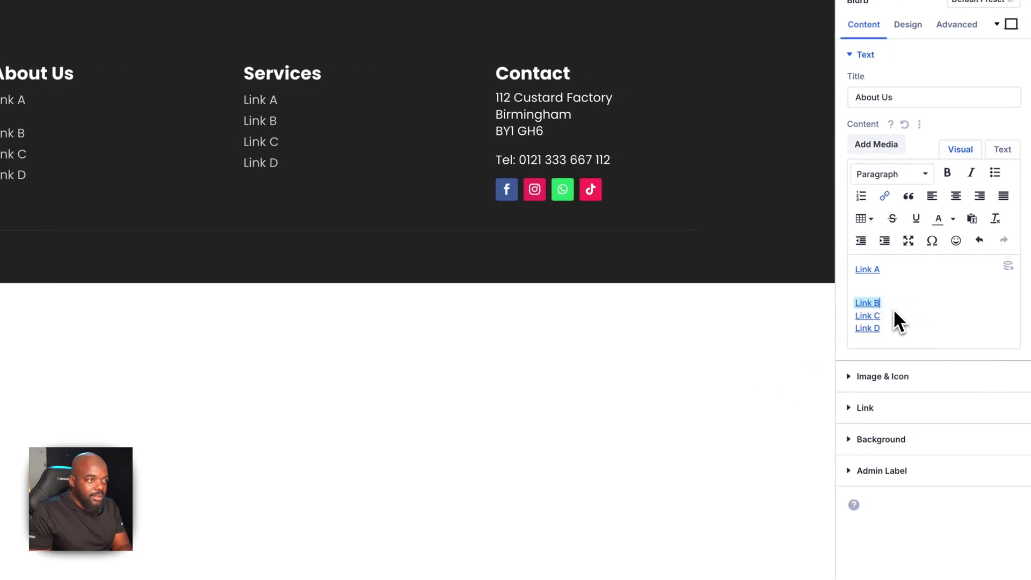
key("Return")
left_click(886, 333)
key("Return")
Convert the About Us links to a bulleted list and remove the empty bullets between them
left_click_drag(891, 370, 852, 276)
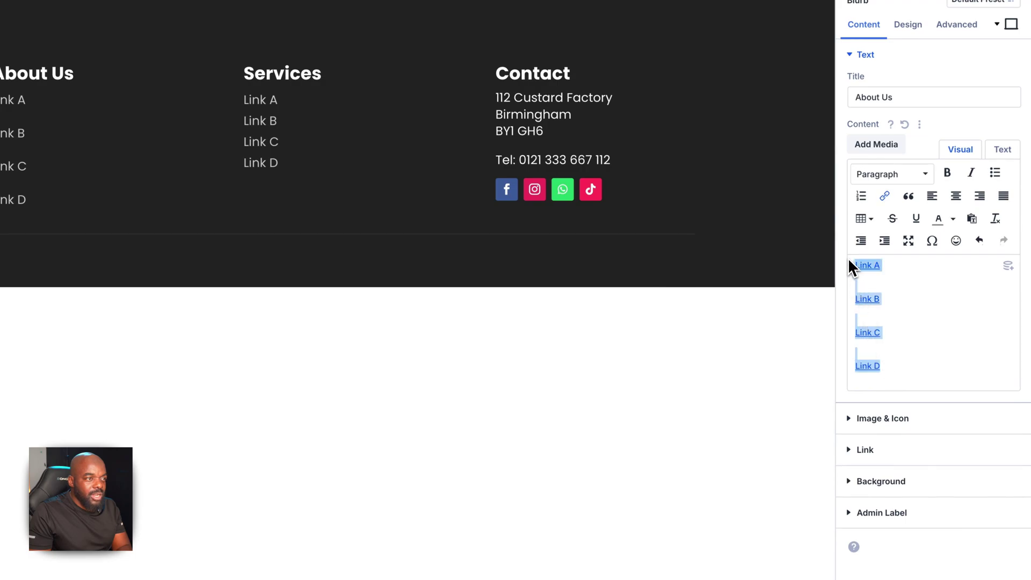
left_click(993, 172)
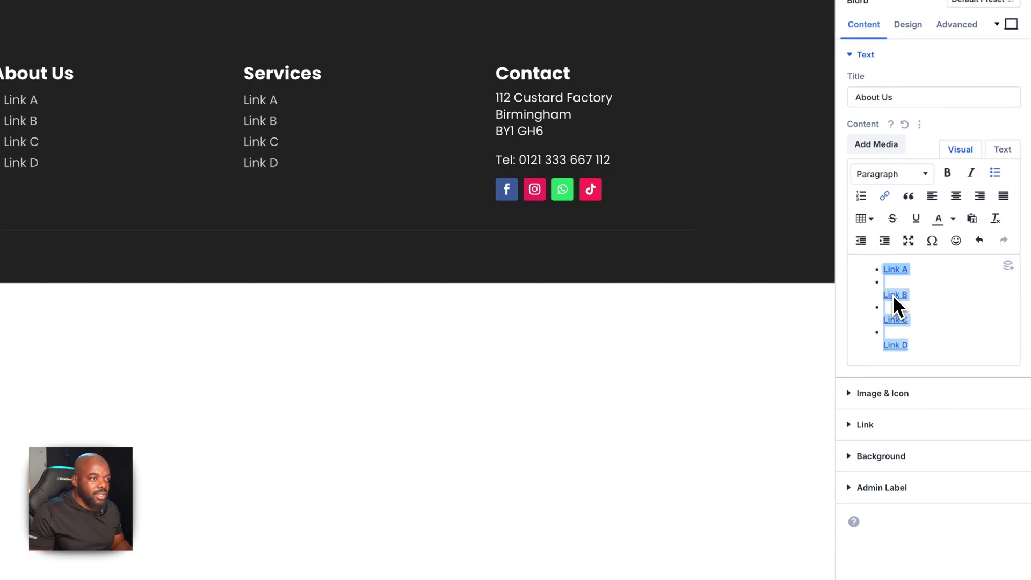
left_click(884, 296)
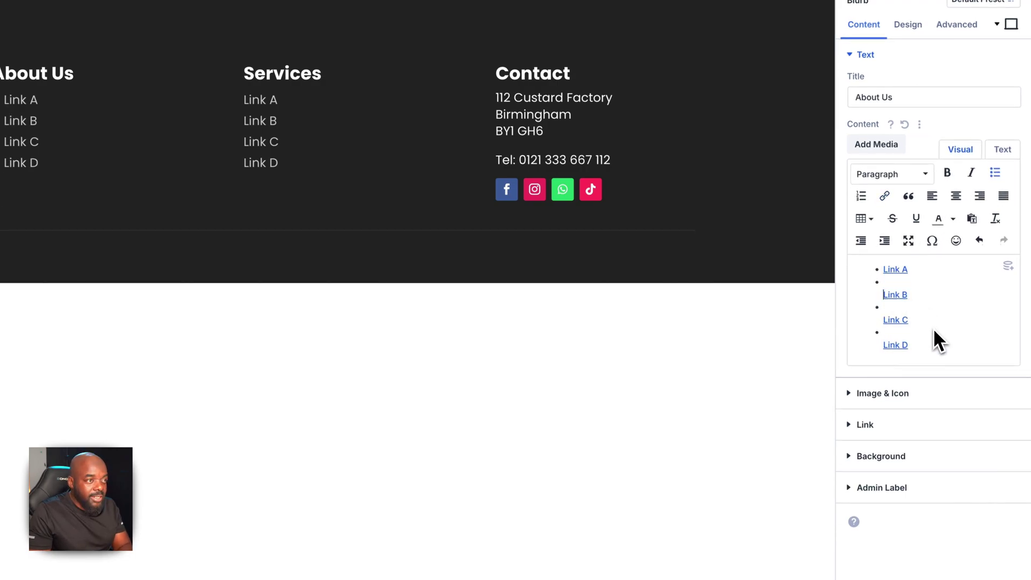
key("BackSpace")
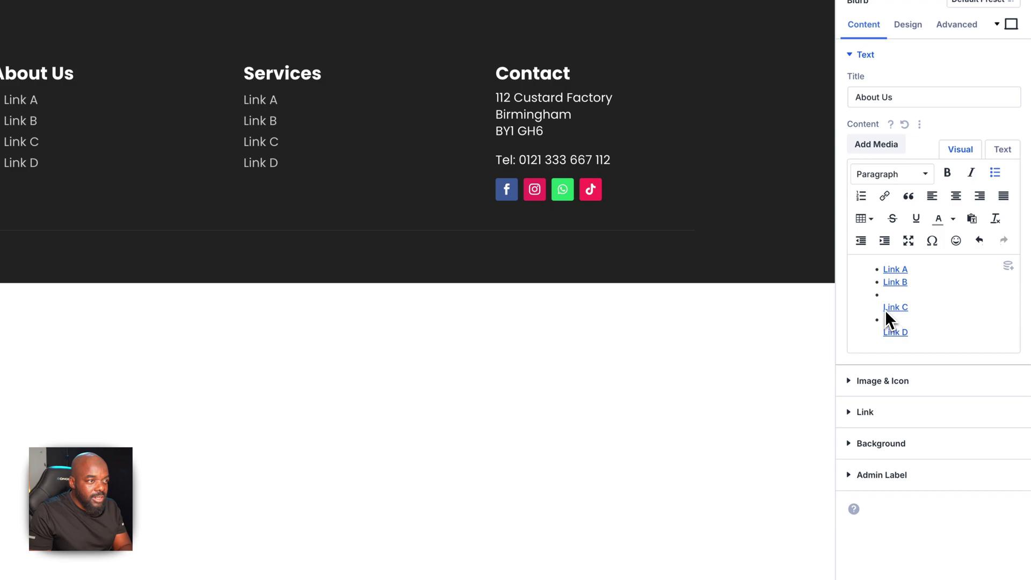
left_click(884, 309)
key("BackSpace")
left_click(884, 321)
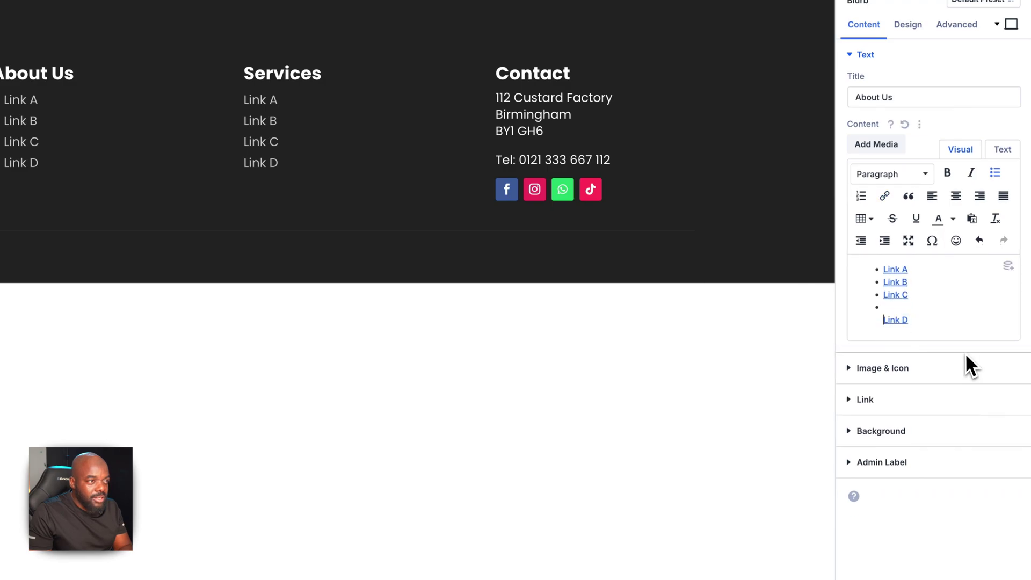
key("BackSpace")
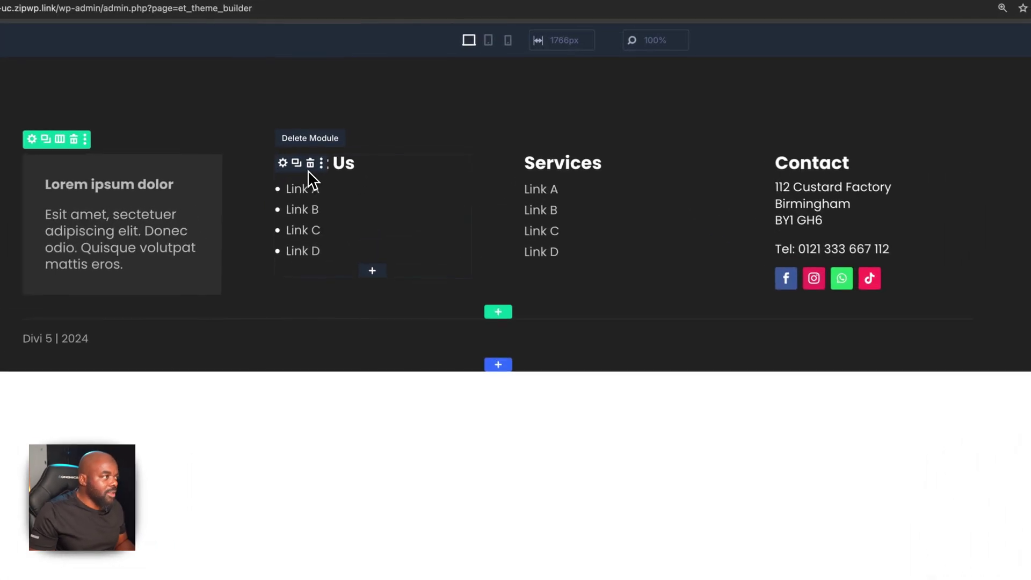
Copy the About Us module's style and paste it onto the Services module
right_click(324, 142)
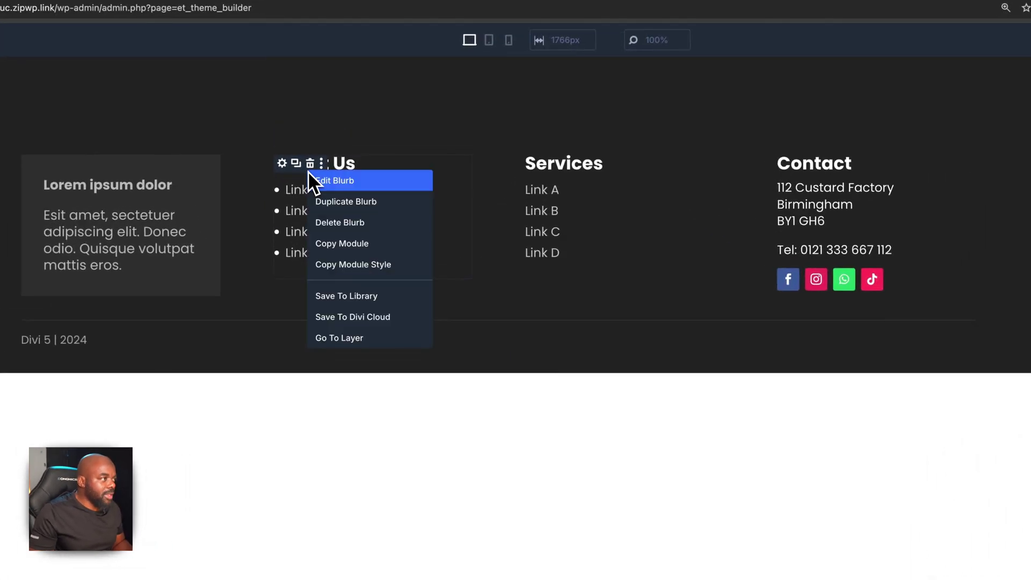
left_click(353, 264)
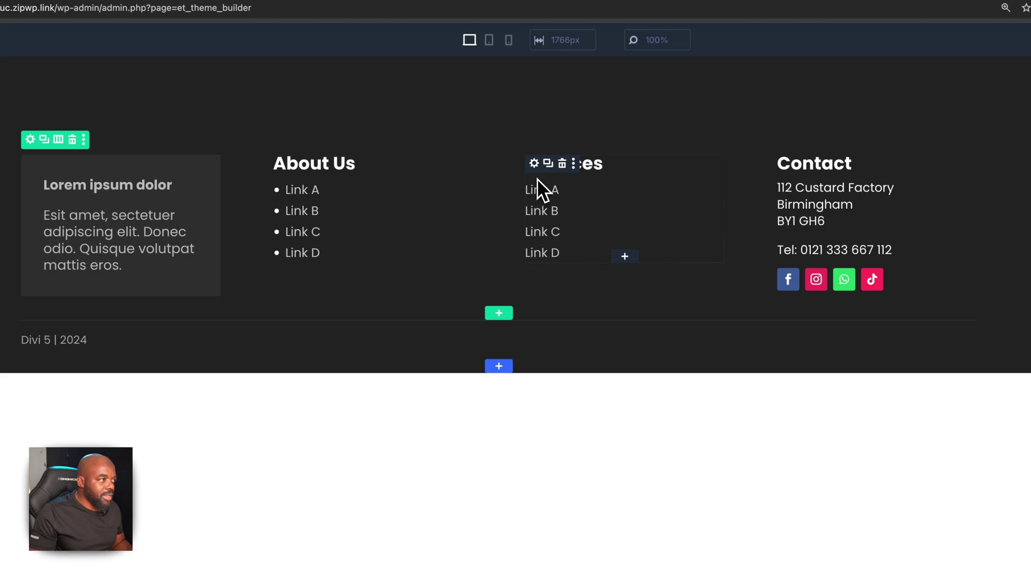
right_click(538, 175)
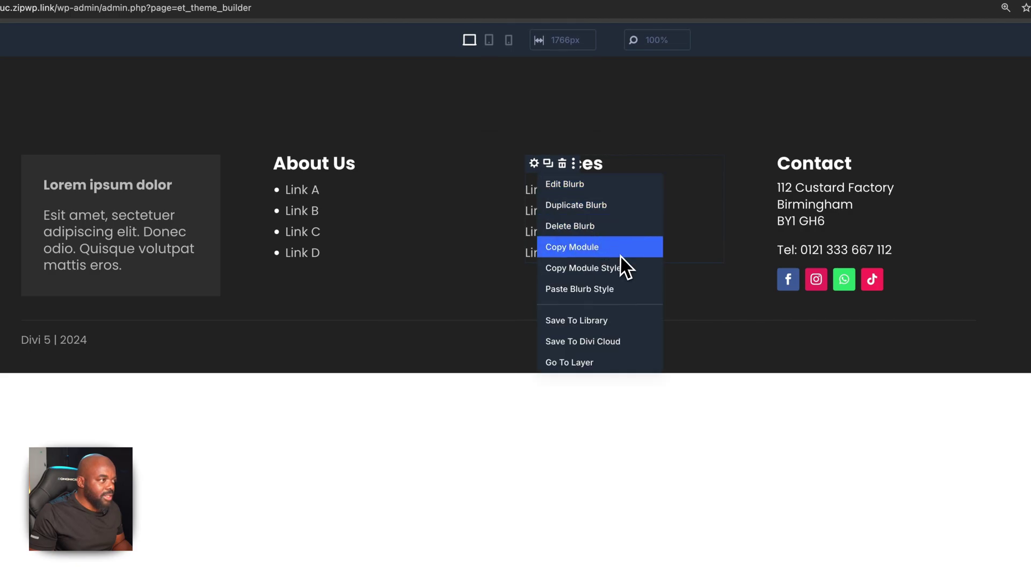
left_click(617, 289)
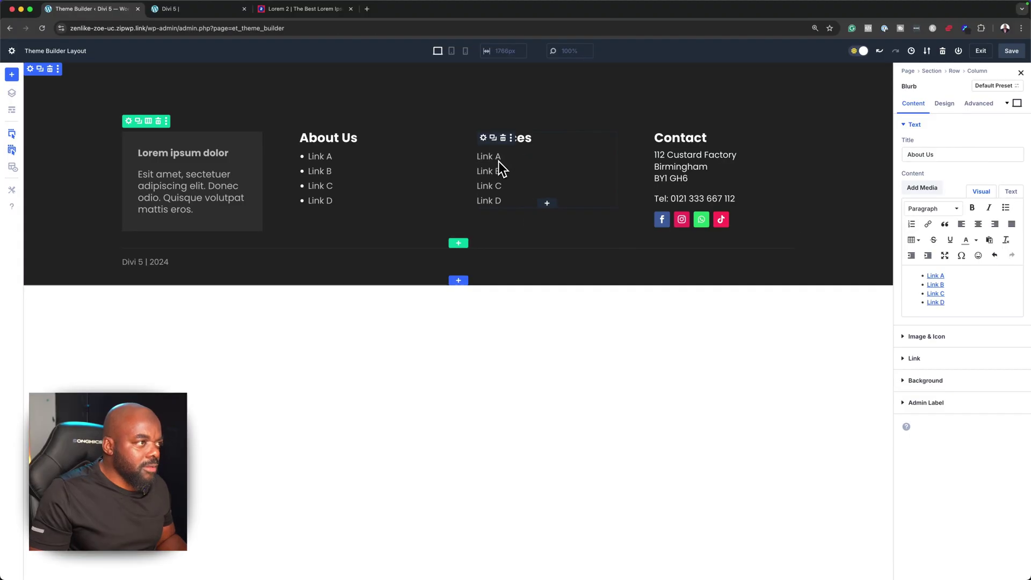
Separate the Services Link A–D entries onto their own lines in the text editor
left_click(502, 200)
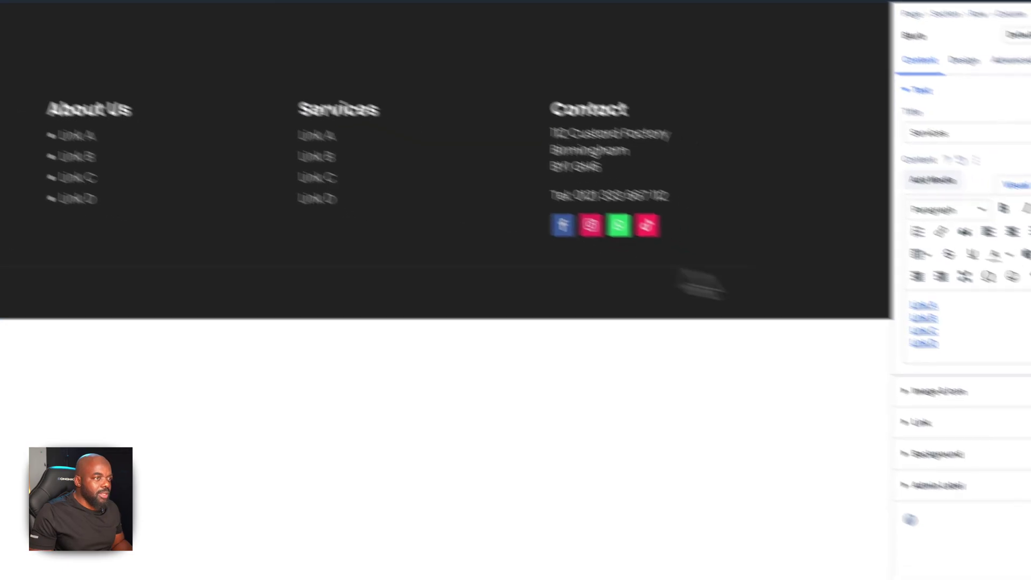
left_click_drag(946, 304, 928, 273)
left_click(991, 187)
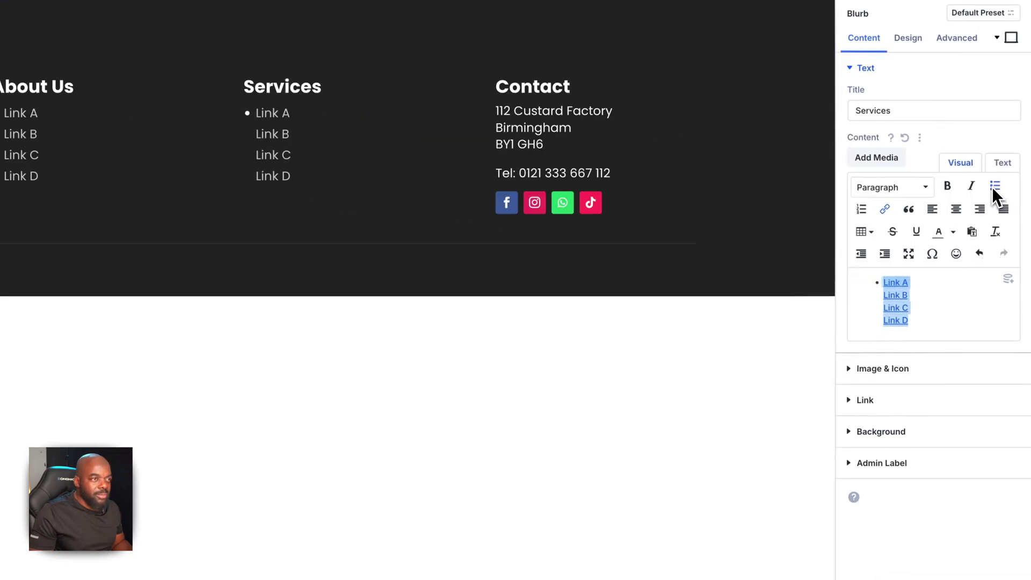
key("ctrl+z")
key("Return")
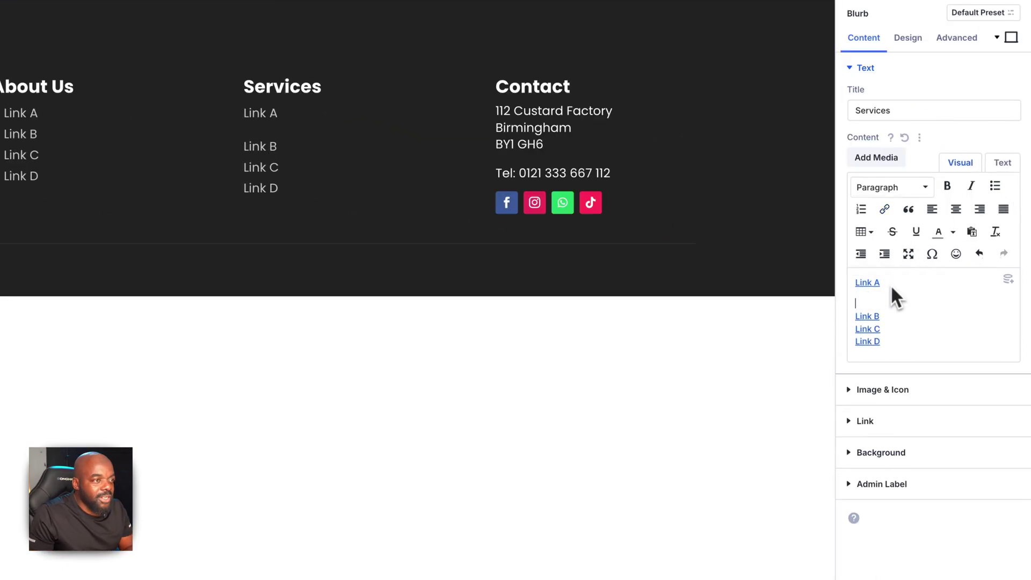
left_click(881, 314)
key("Return")
left_click(881, 350)
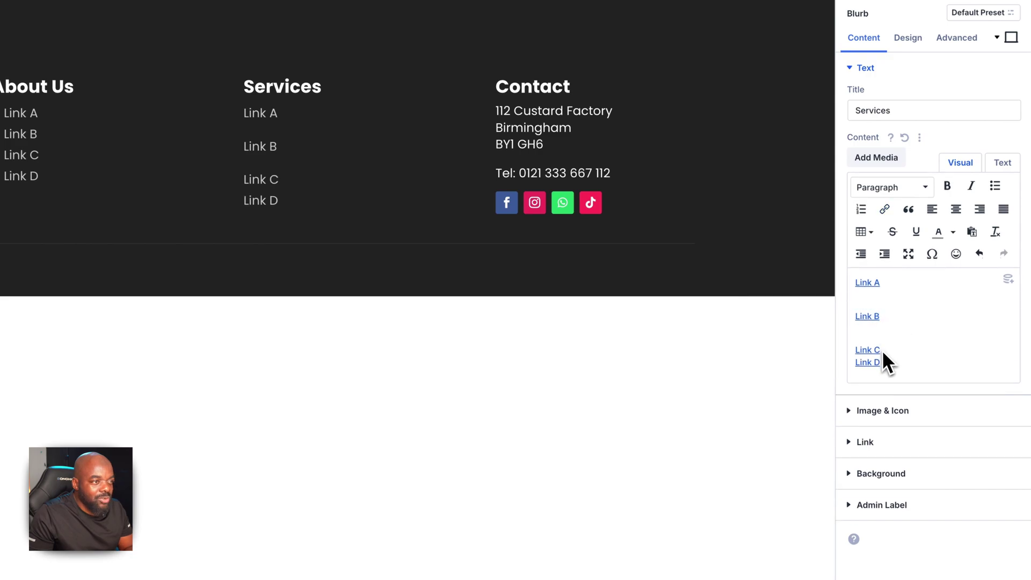
key("Return")
Make the Services links a bulleted list, remove the empty bullets, and save the footer
left_click_drag(897, 375, 846, 297)
left_click(995, 185)
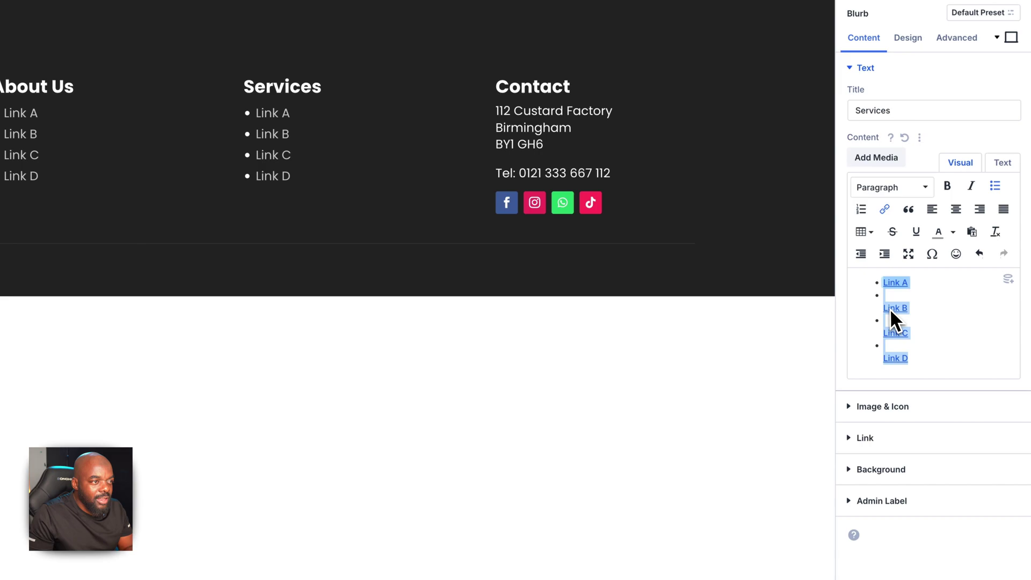
left_click(885, 310)
key("Home")
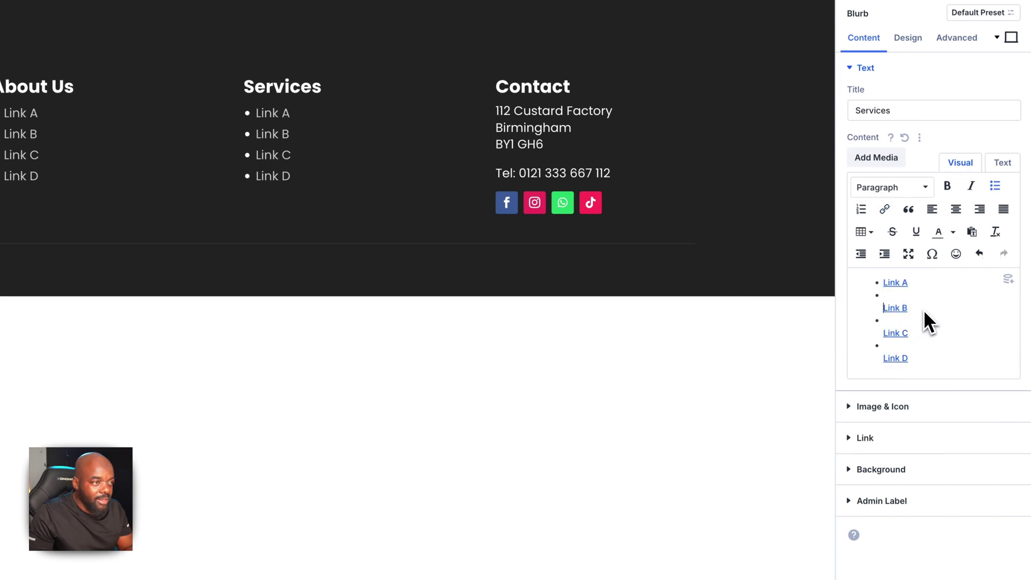
key("BackSpace")
left_click(887, 323)
key("Home")
key("BackSpace")
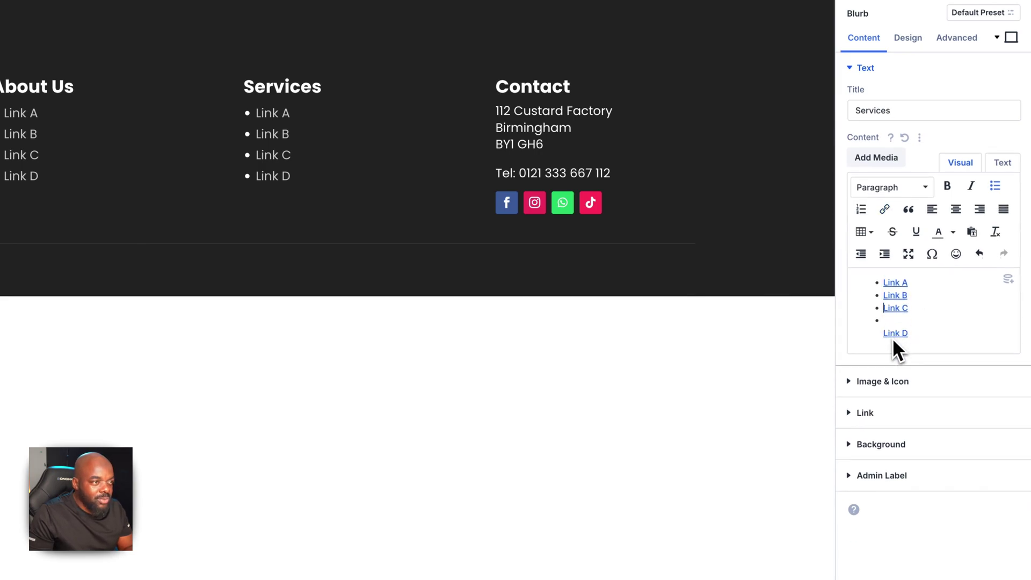
left_click(885, 334)
key("BackSpace")
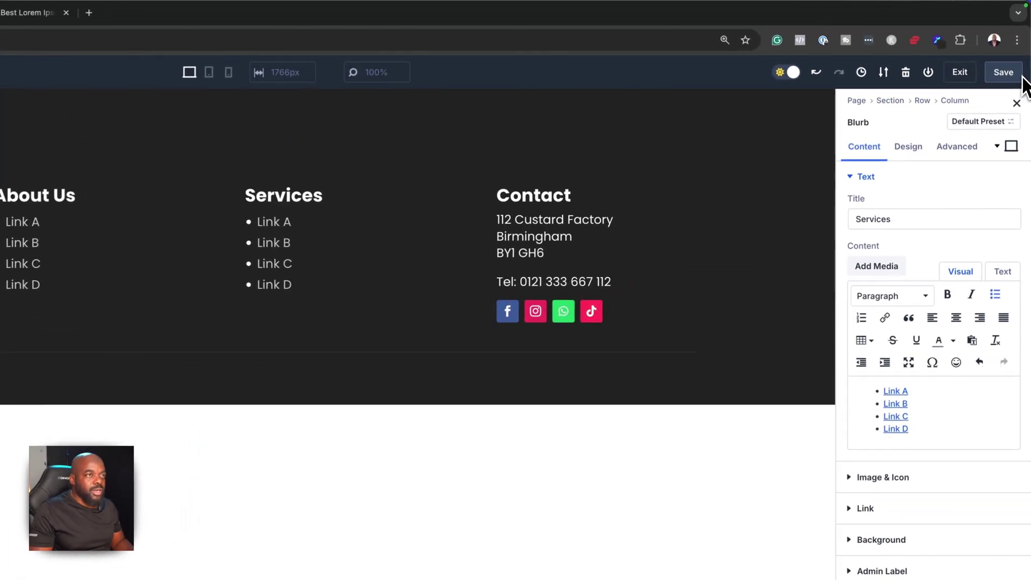
left_click(1013, 52)
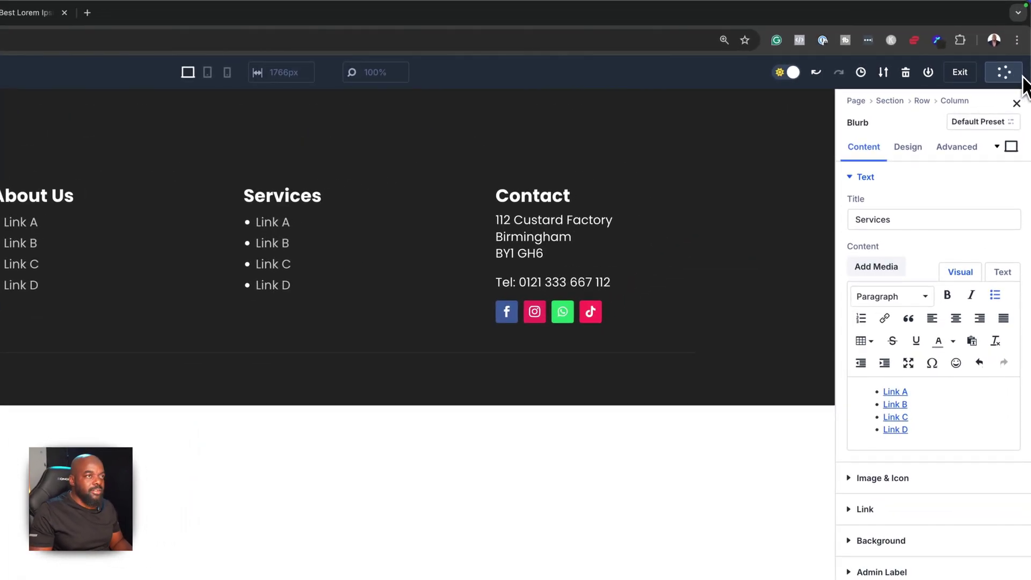
Check the reloaded live site, then clear Link A's URL in the Services list
left_click(295, 12)
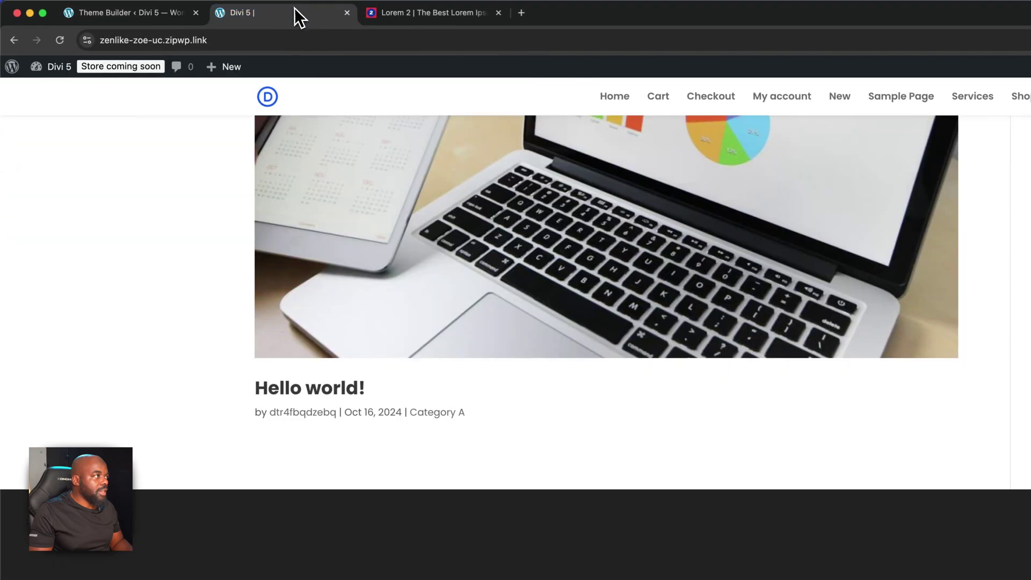
left_click(60, 42)
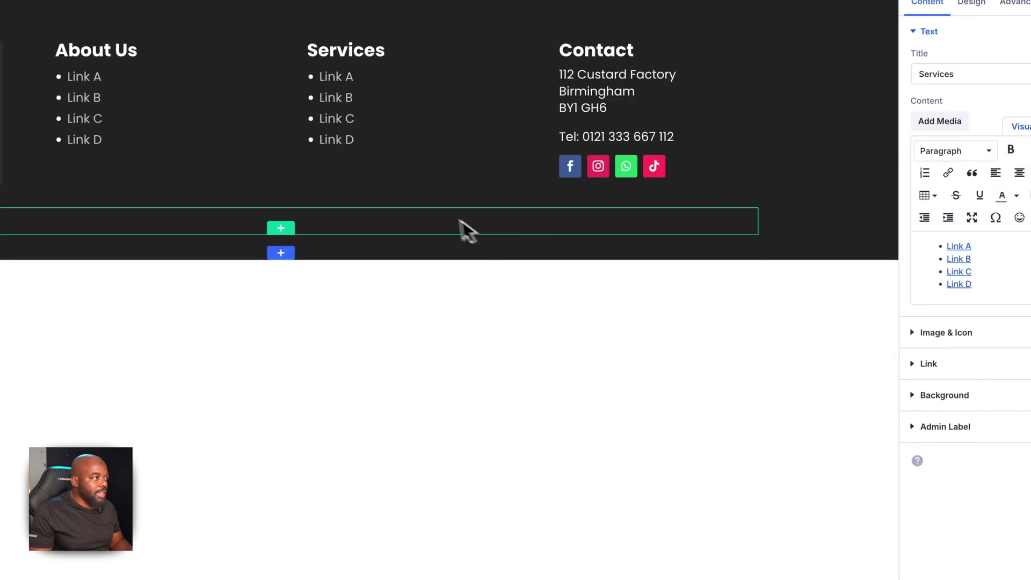
left_click_drag(900, 286, 944, 289)
left_click(902, 212)
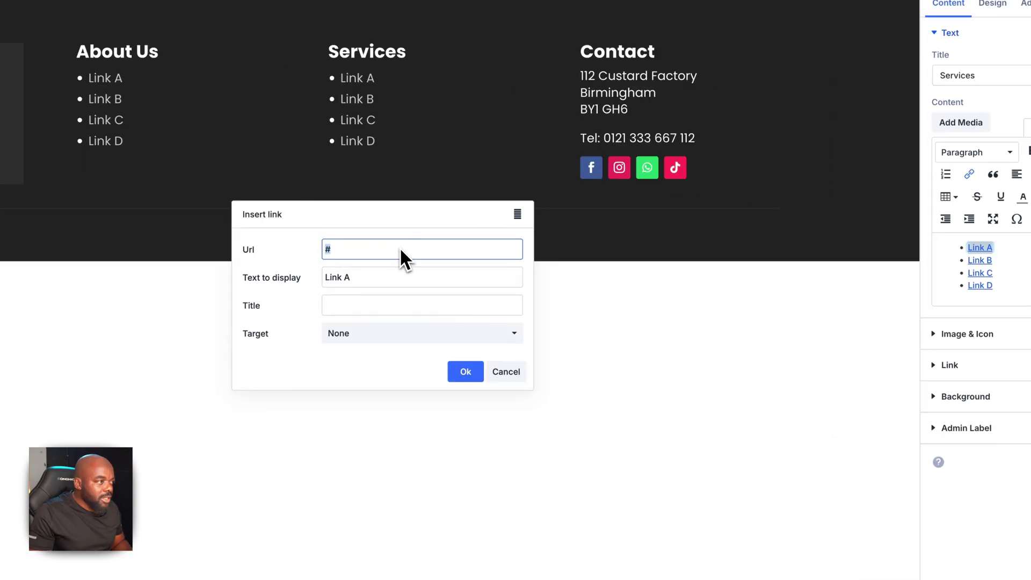
key("BackSpace")
left_click(465, 372)
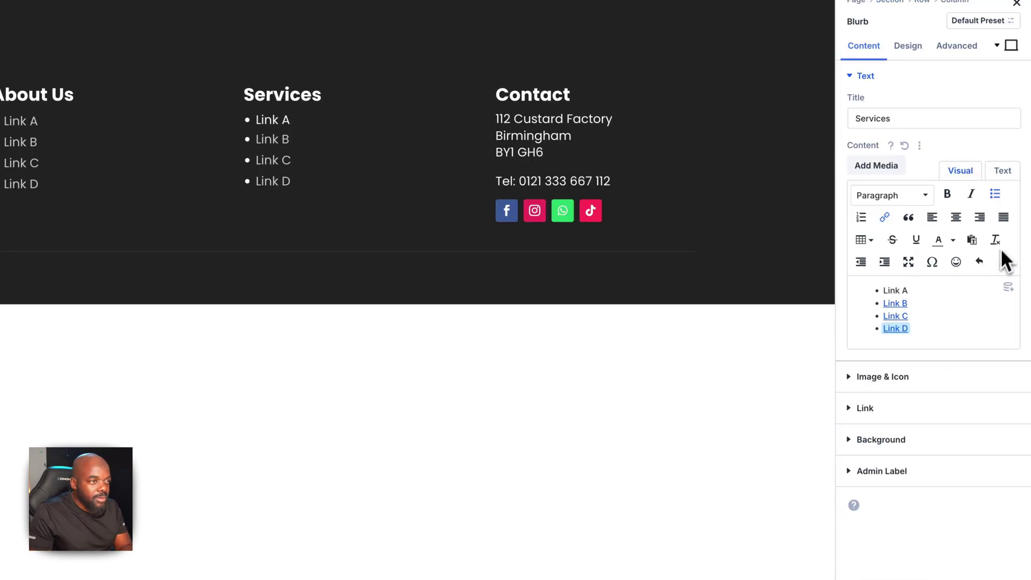
Re-add the link to Link A in Services and save the footer layout
left_click(1002, 170)
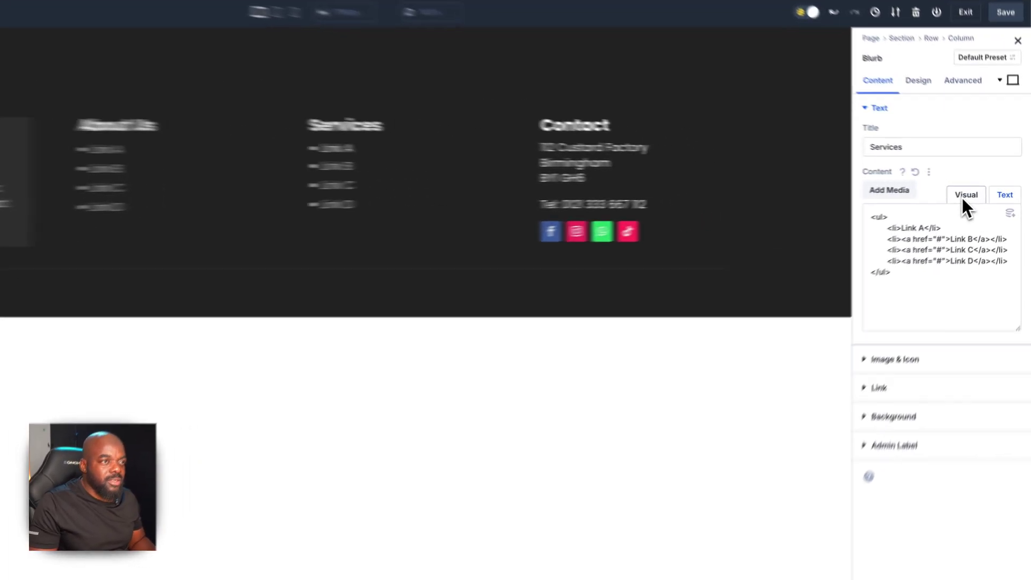
left_click(961, 197)
left_click_drag(907, 316, 888, 318)
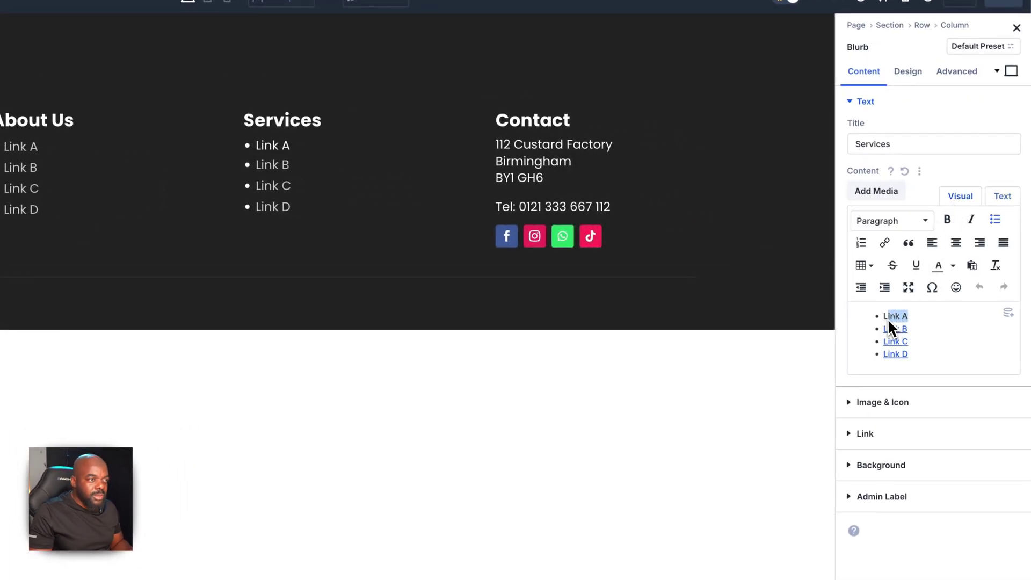
left_click(884, 242)
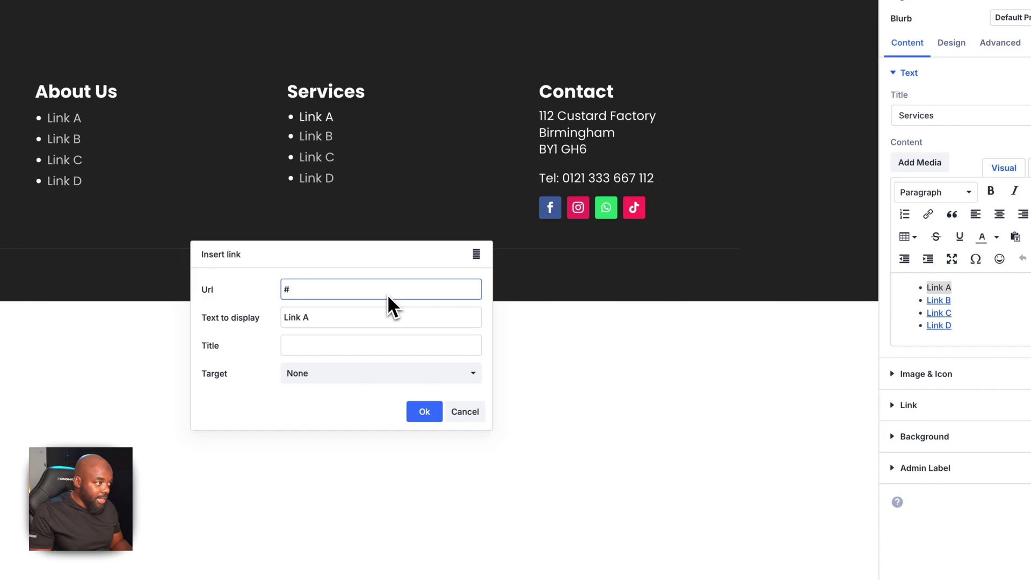
left_click(424, 413)
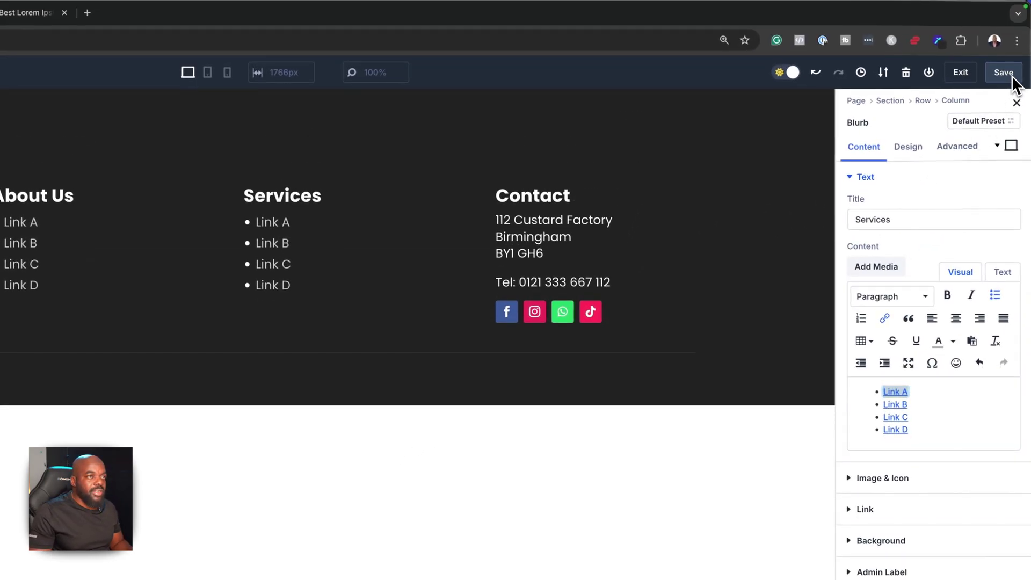
left_click(1008, 59)
left_click(190, 105)
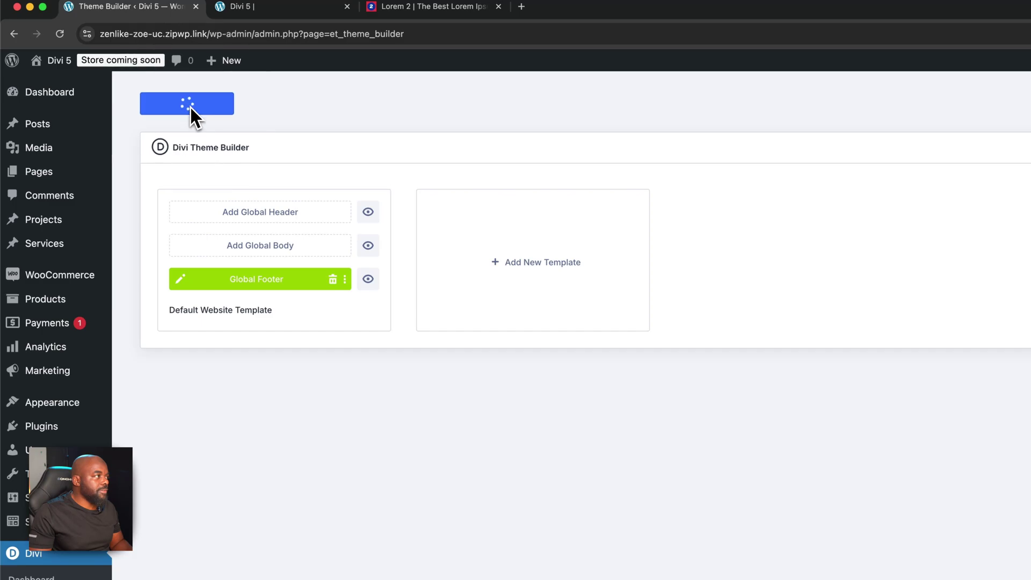
Reload the live site to show the footer with bulleted About Us and Services links
left_click(236, 7)
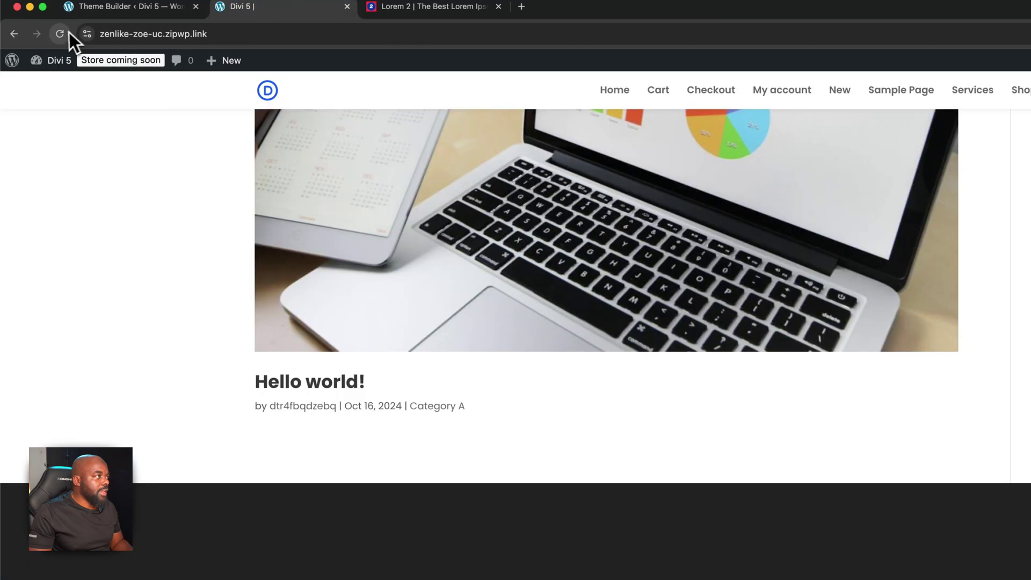
left_click(59, 34)
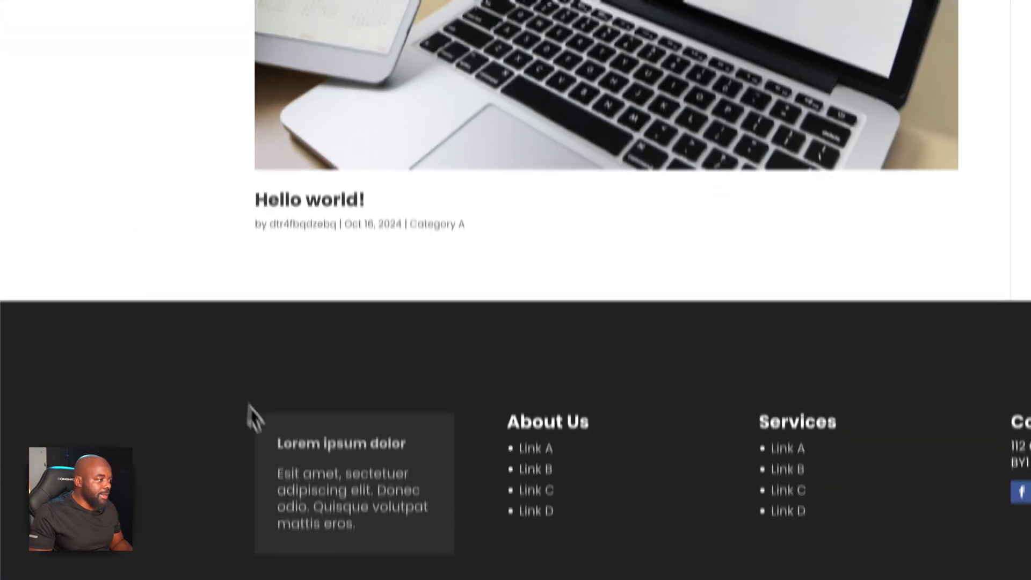